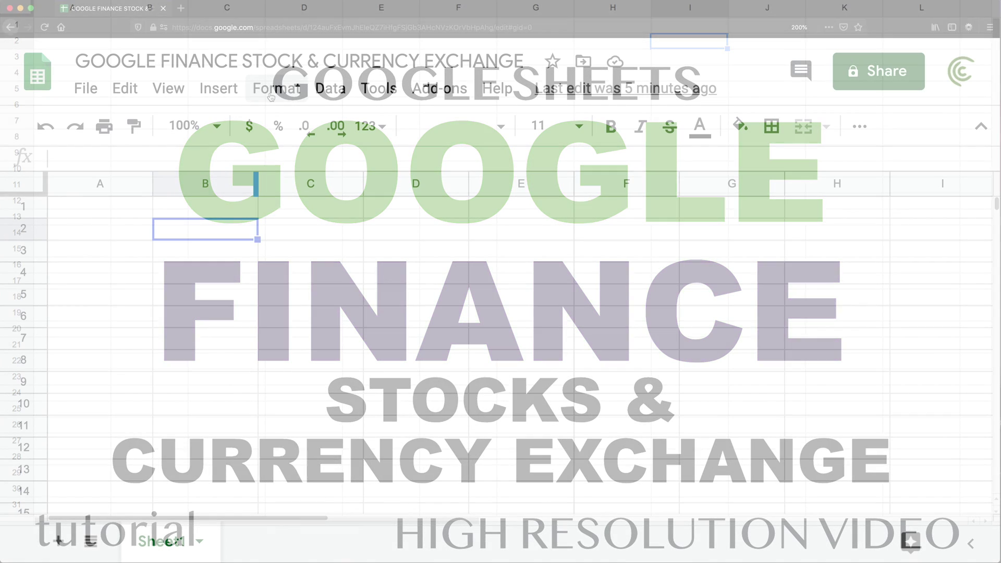
# Step: Enter =GOOGLEFINANCE("NASDAQ:GOOGL") in B2 to fetch GOOGL's current price, 1759.73
pyautogui.write('=GOOG')
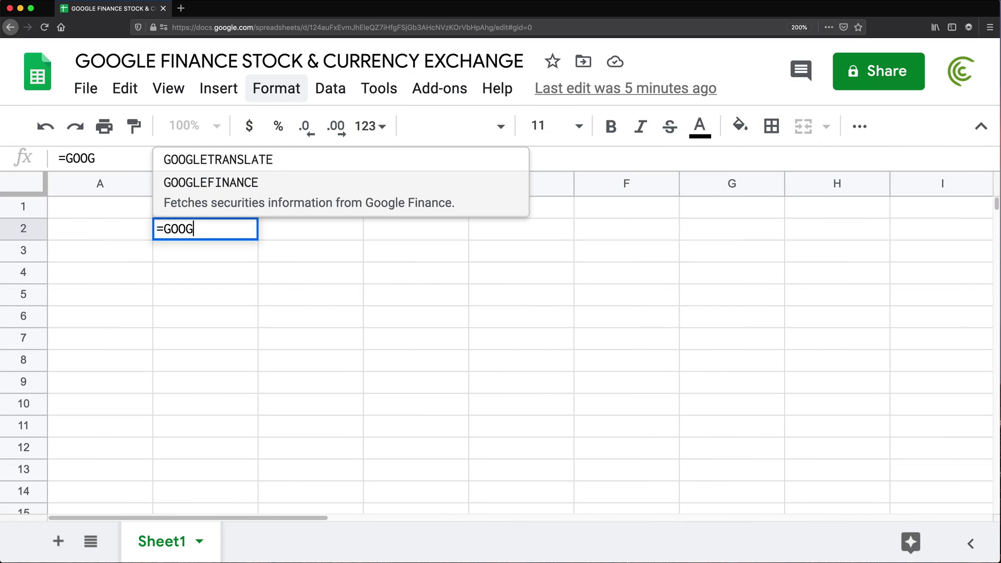
pyautogui.press('Tab')
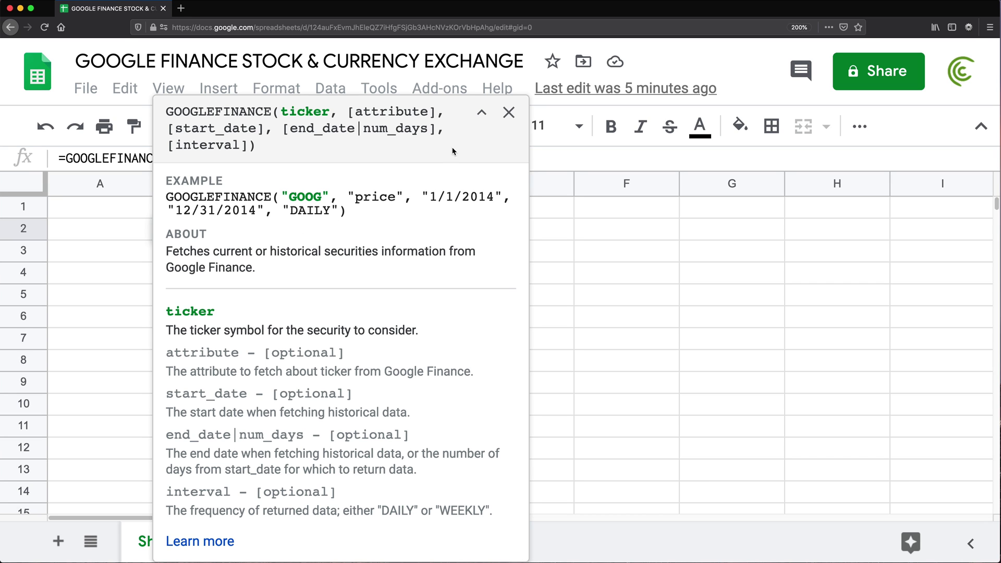
pyautogui.click(481, 112)
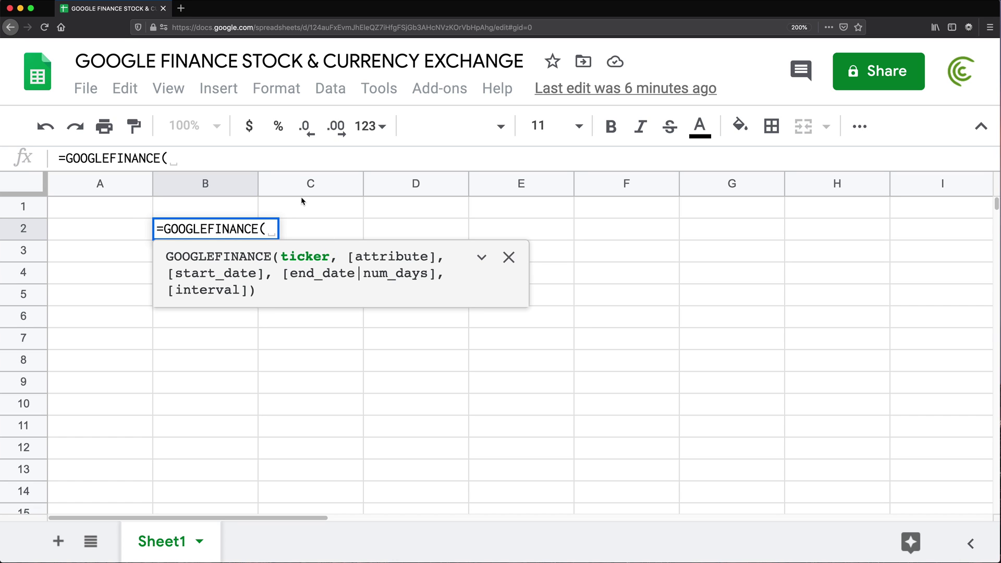
pyautogui.write('"')
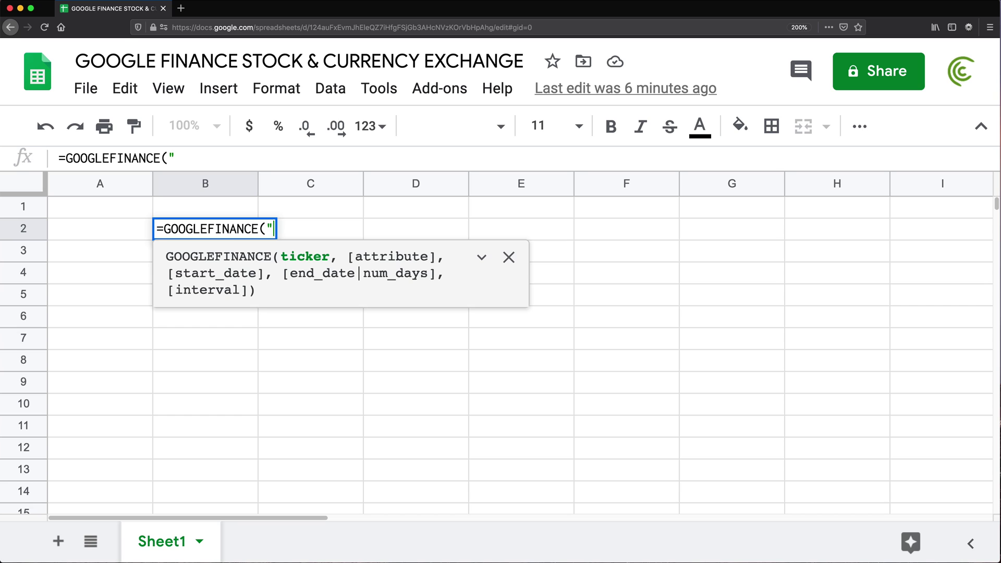
pyautogui.write('"')
pyautogui.click(274, 228)
pyautogui.write('NASDAQ')
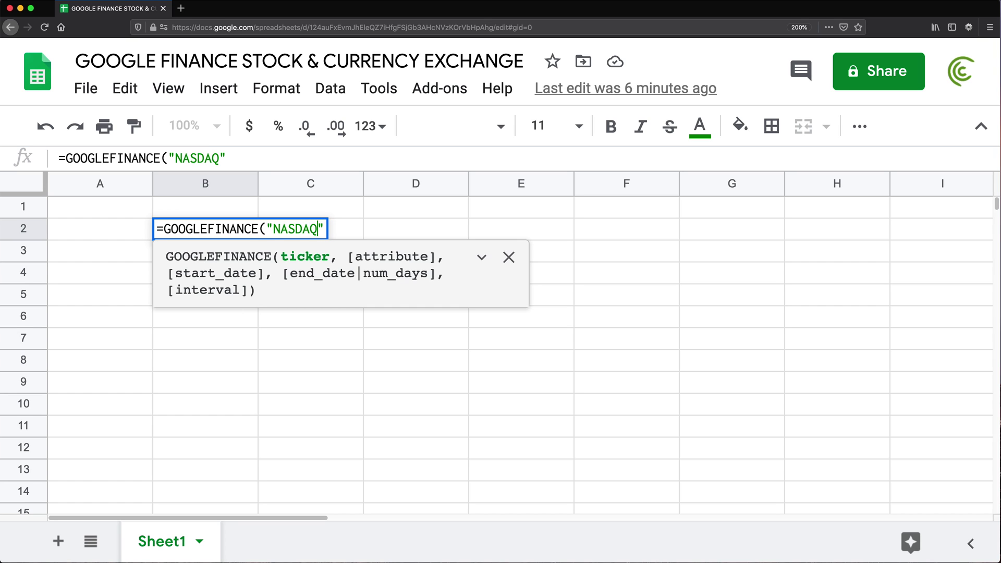
pyautogui.write(':')
pyautogui.write('GOOGL')
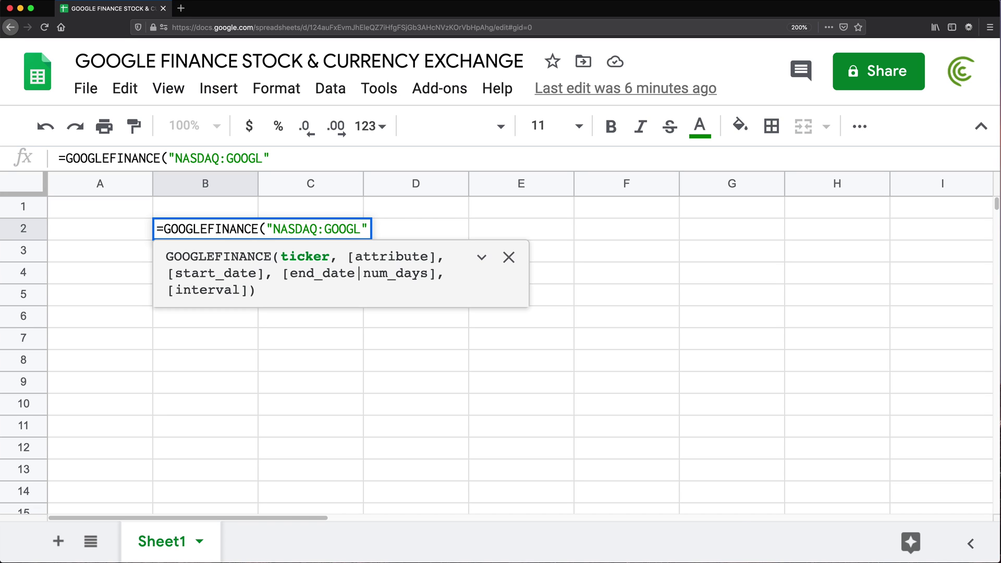
pyautogui.press('Return')
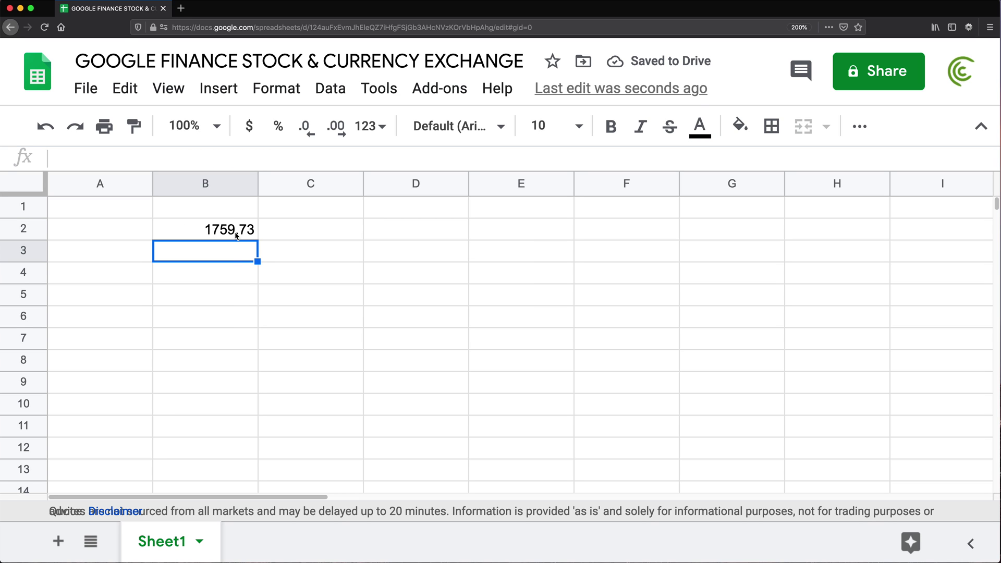
# Step: Delete the NASDAQ: prefix so B2 reads =GOOGLEFINANCE("GOOGL")
pyautogui.click(234, 231)
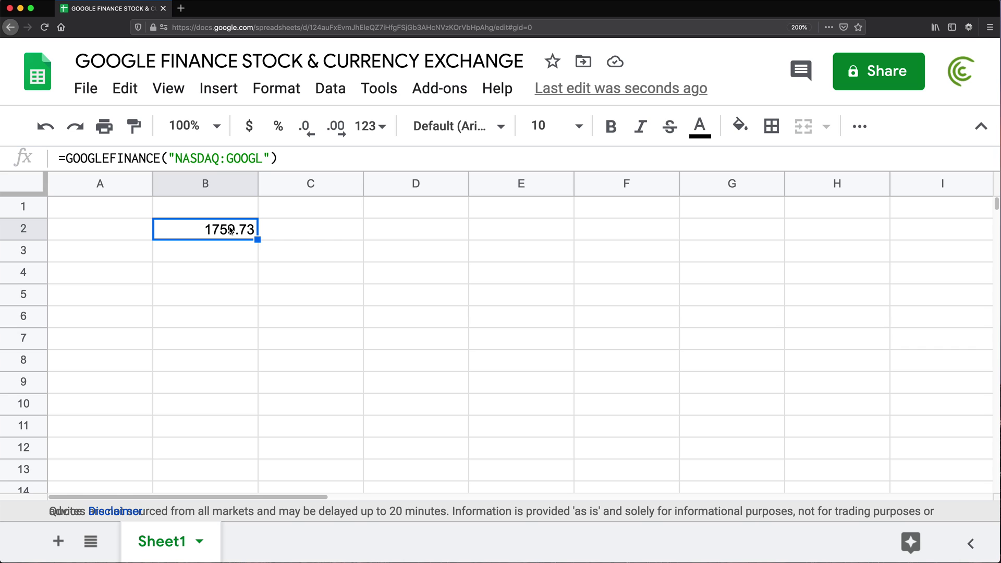
pyautogui.doubleClick(208, 230)
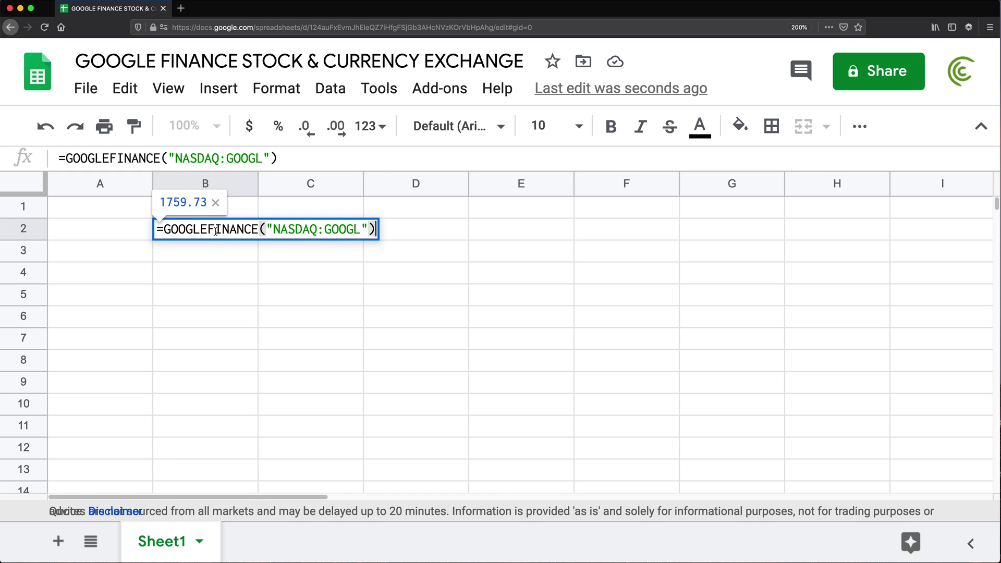
pyautogui.moveTo(320, 229); pyautogui.dragTo(273, 228)
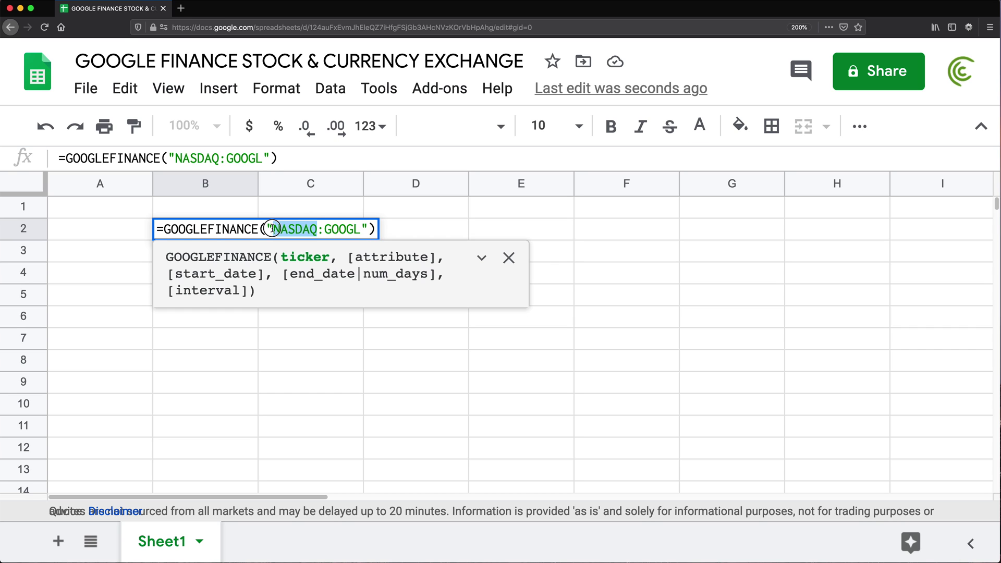
pyautogui.click(325, 228)
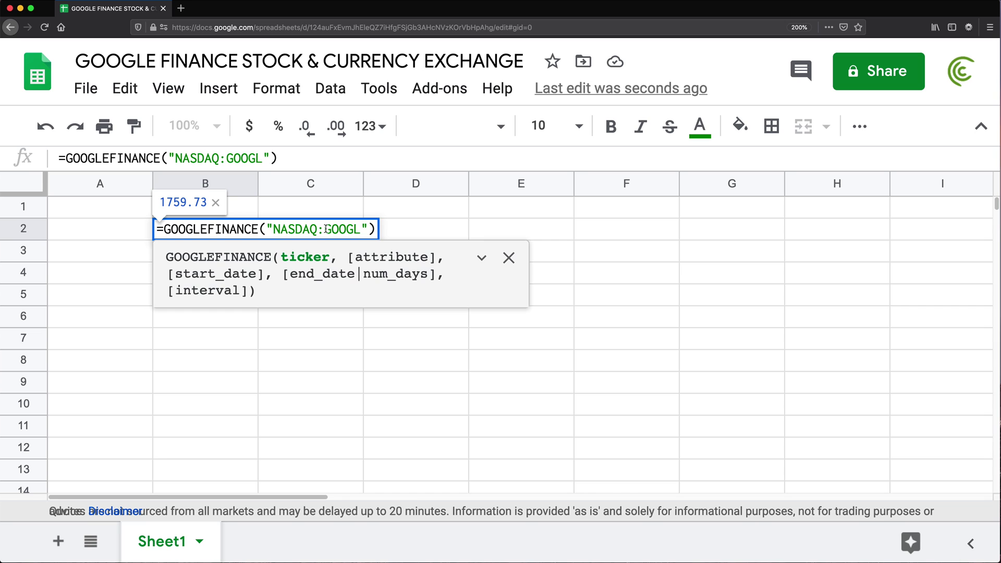
pyautogui.moveTo(325, 229); pyautogui.dragTo(272, 230)
pyautogui.press('BackSpace')
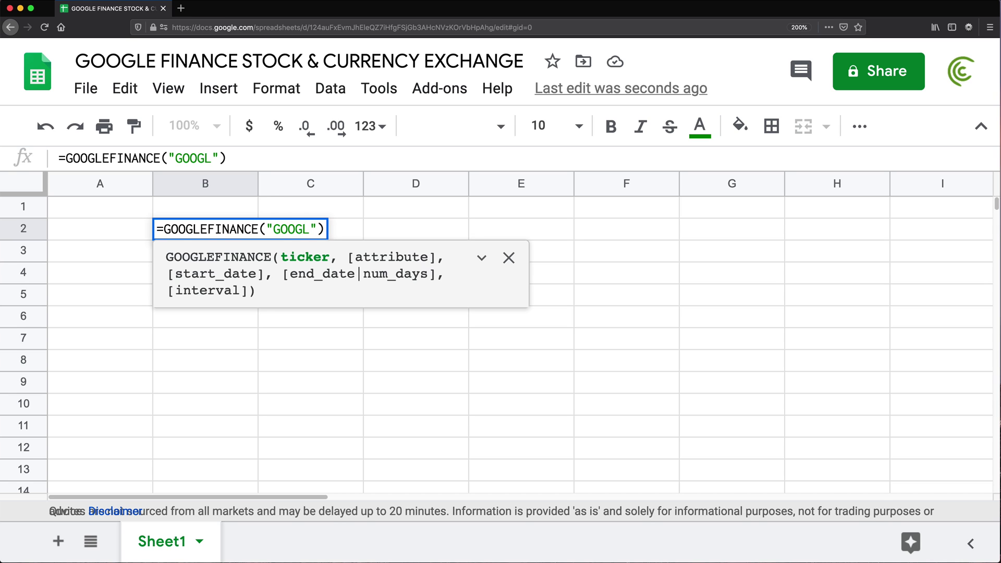
pyautogui.press('Return')
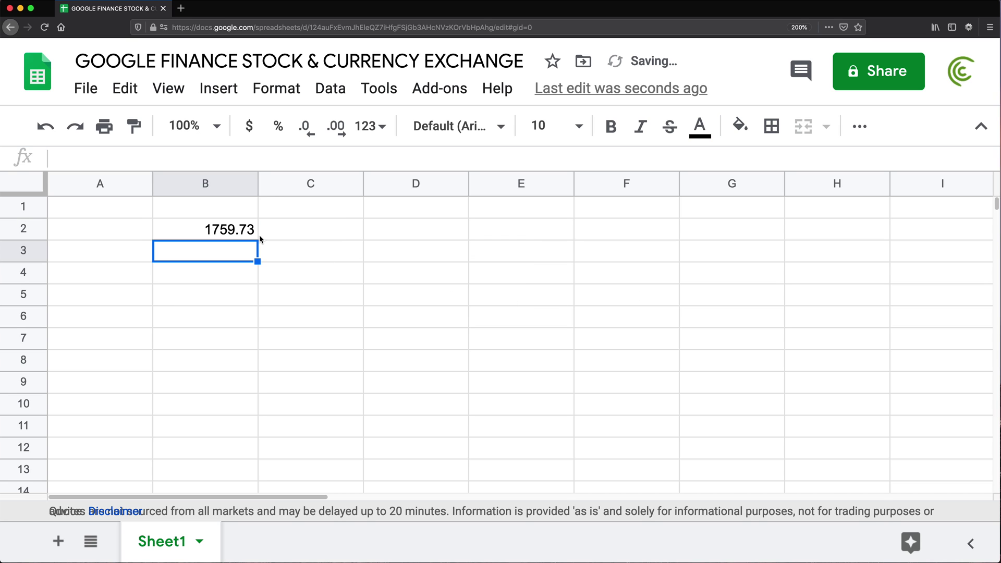
pyautogui.click(206, 232)
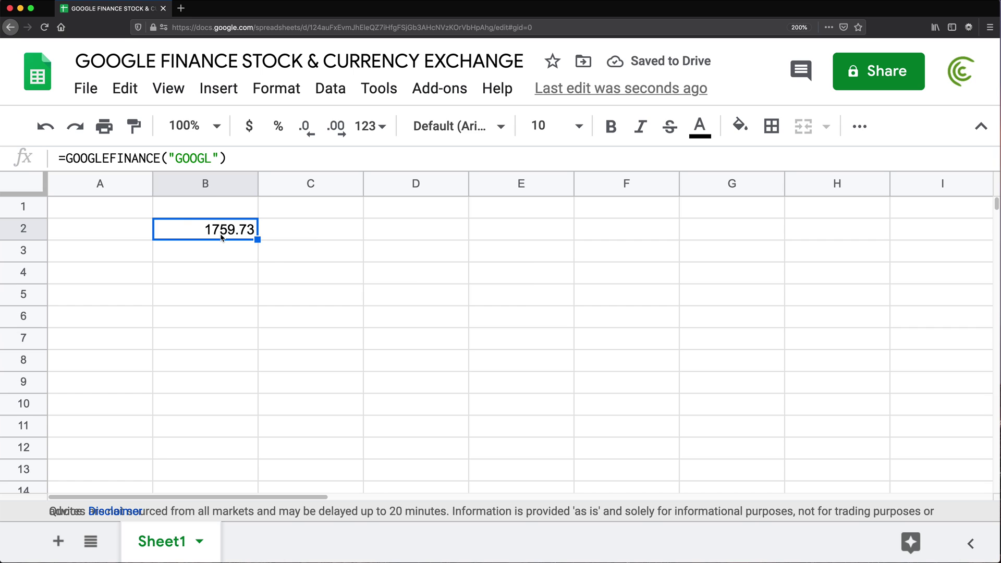
pyautogui.doubleClick(222, 237)
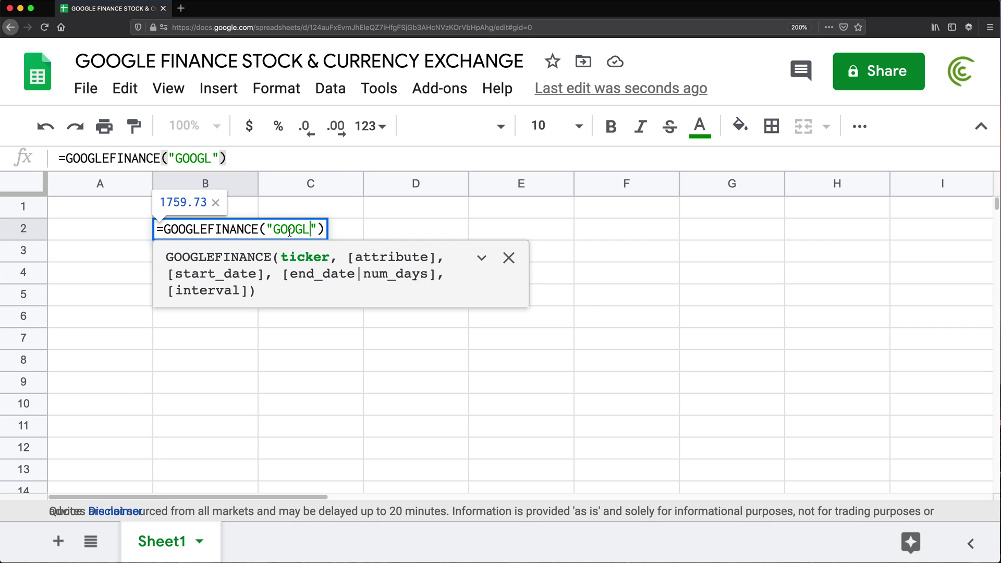
pyautogui.press('Return')
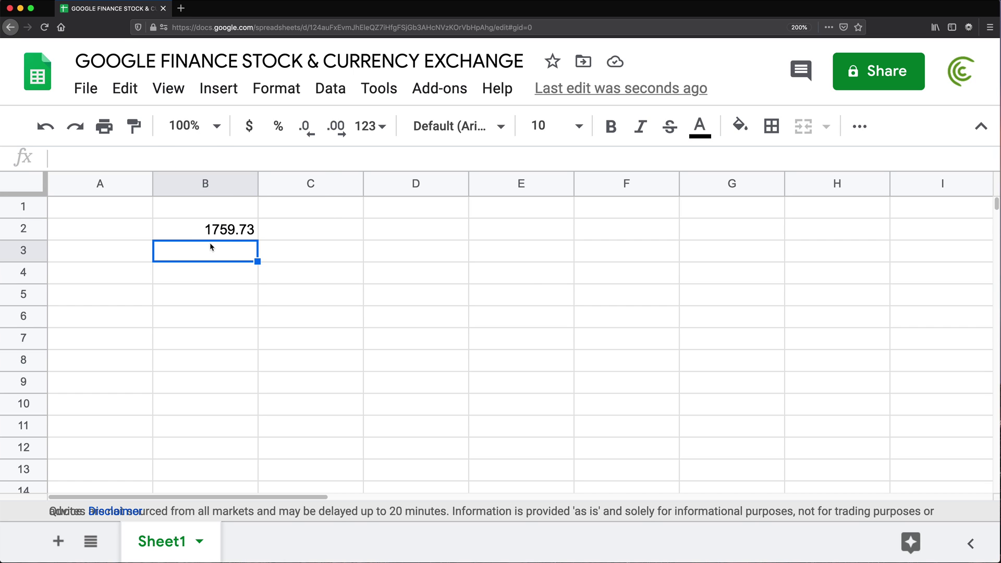
# Step: Enter the ticker GOOGL in cell A2
pyautogui.click(92, 227)
pyautogui.write('GOOGL')
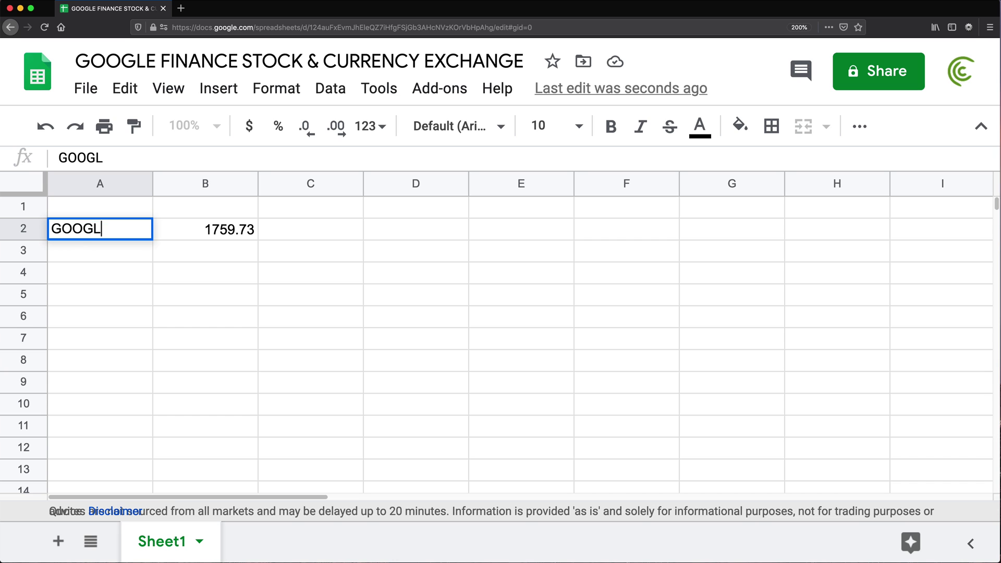
pyautogui.press('Return')
# Step: Replace B2's hard-coded ticker with a reference to A2: =GOOGLEFINANCE(A2)
pyautogui.click(202, 228)
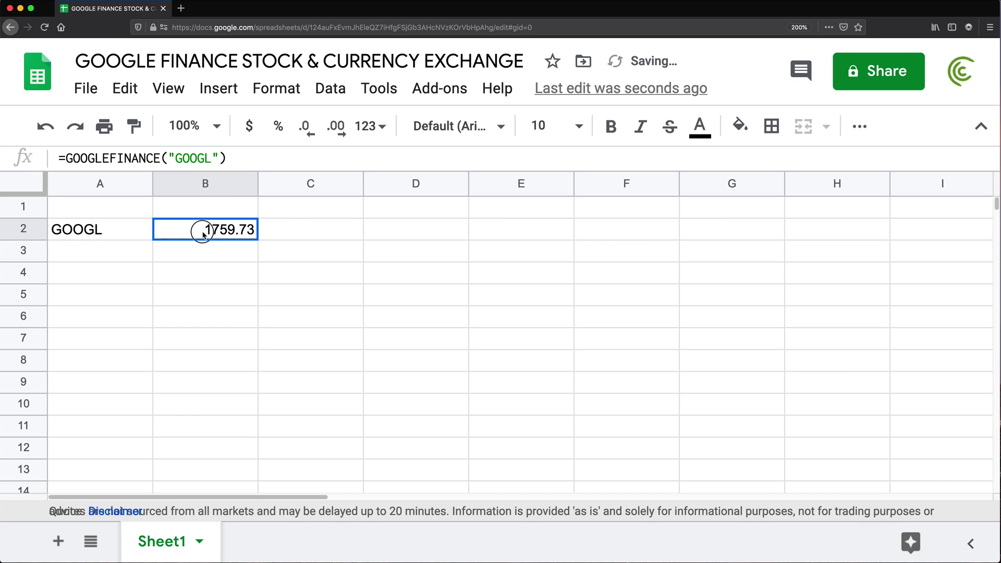
pyautogui.press('Return')
pyautogui.click(316, 229)
pyautogui.moveTo(317, 228); pyautogui.dragTo(268, 227)
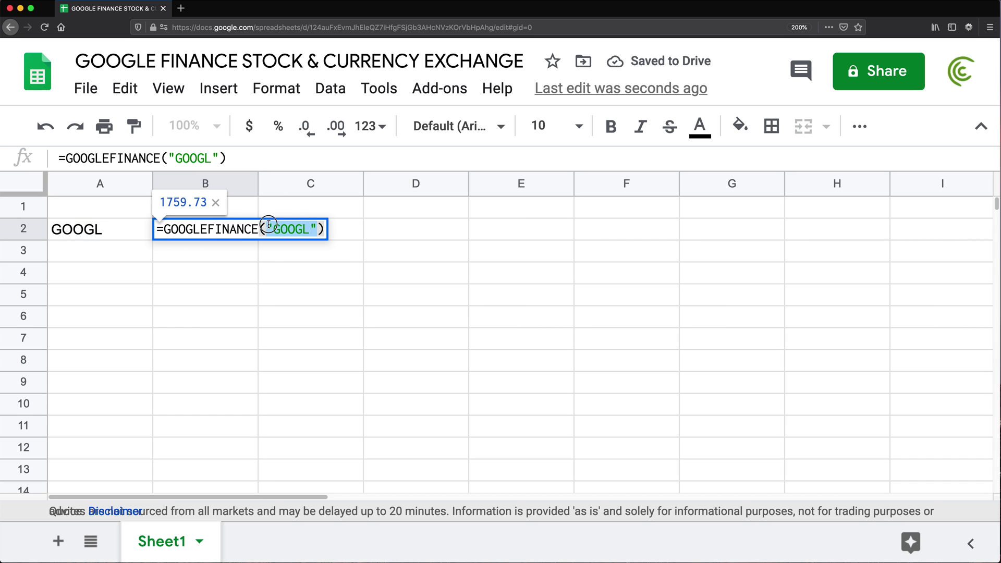
pyautogui.press('BackSpace')
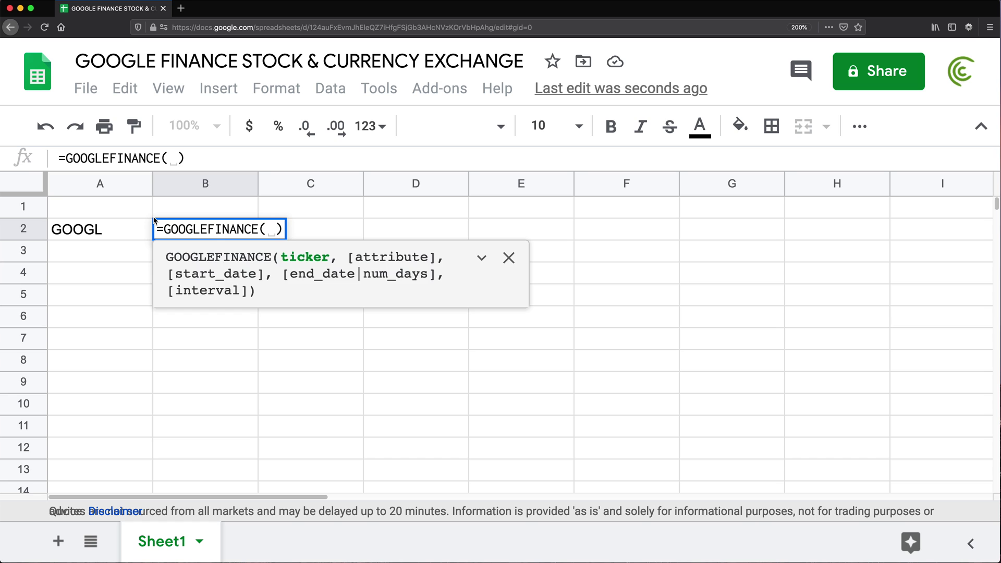
pyautogui.click(105, 236)
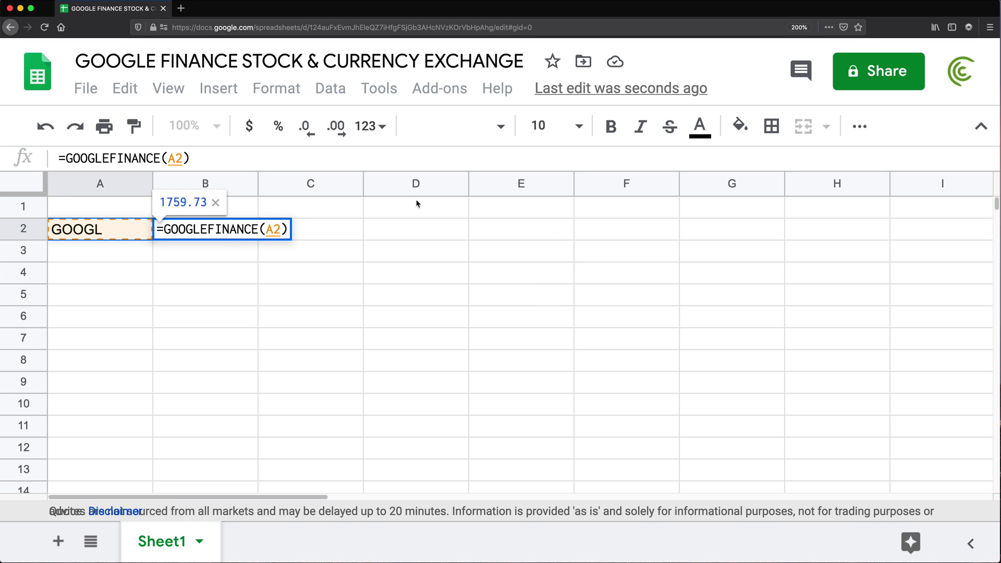
pyautogui.press('Return')
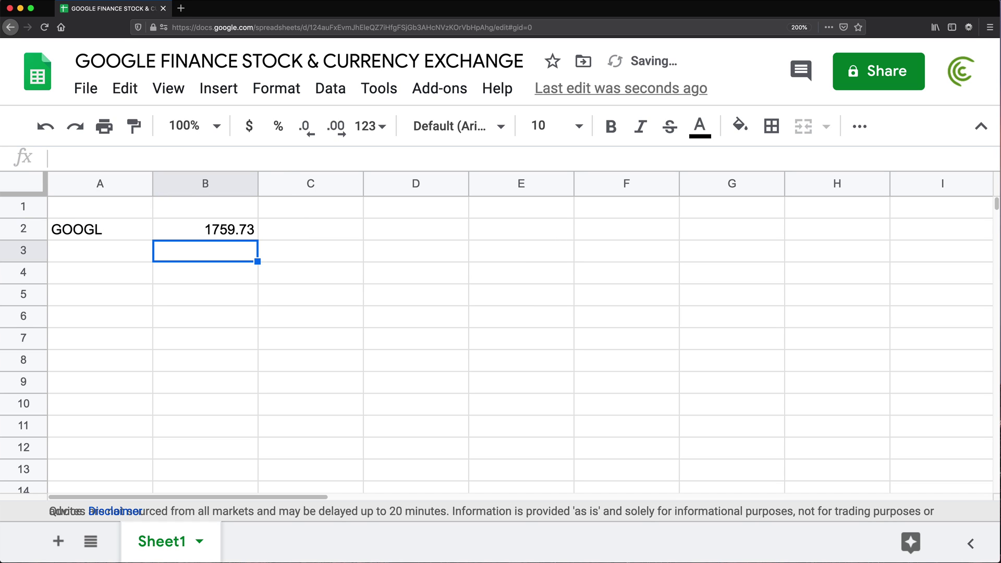
pyautogui.click(215, 231)
pyautogui.doubleClick(216, 230)
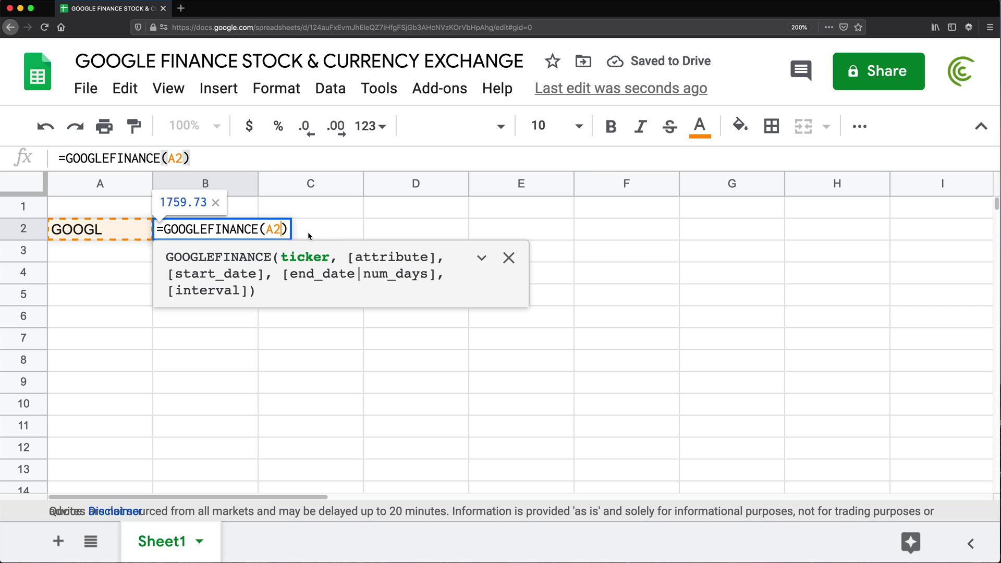
# Step: Add a "price" attribute to B2's formula, then try changing it to "openprice"
pyautogui.write(', ')
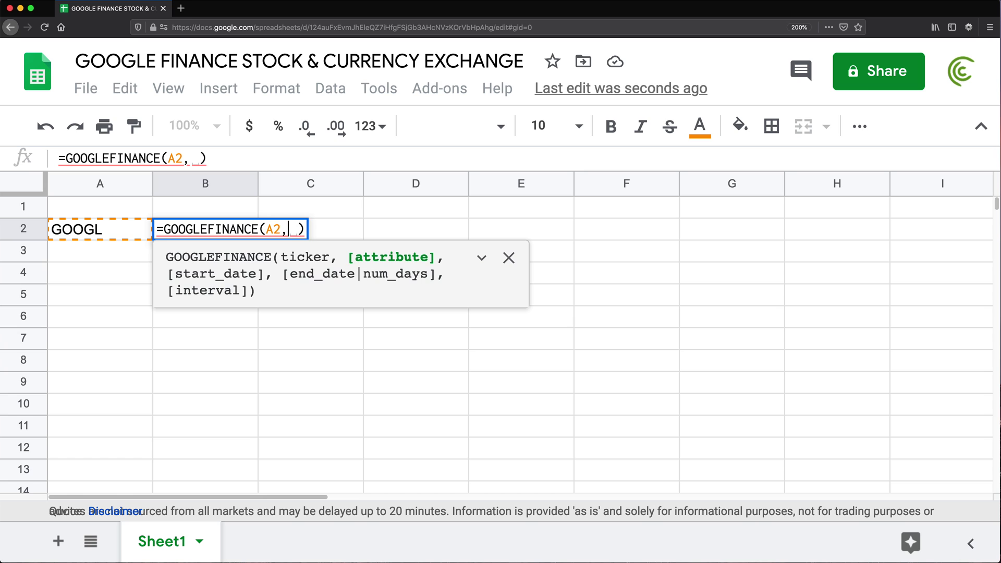
pyautogui.write('""')
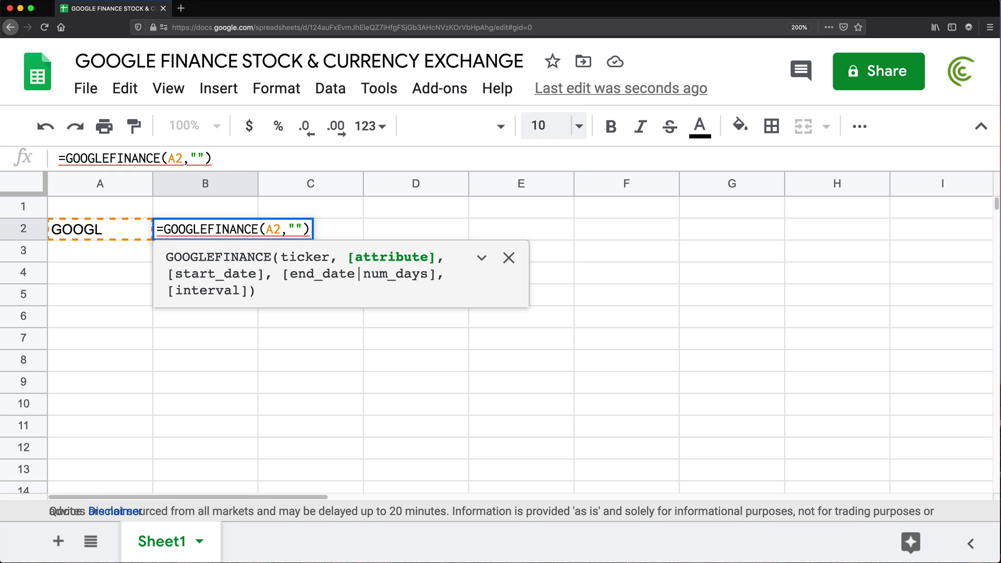
pyautogui.write('price')
pyautogui.press('Return')
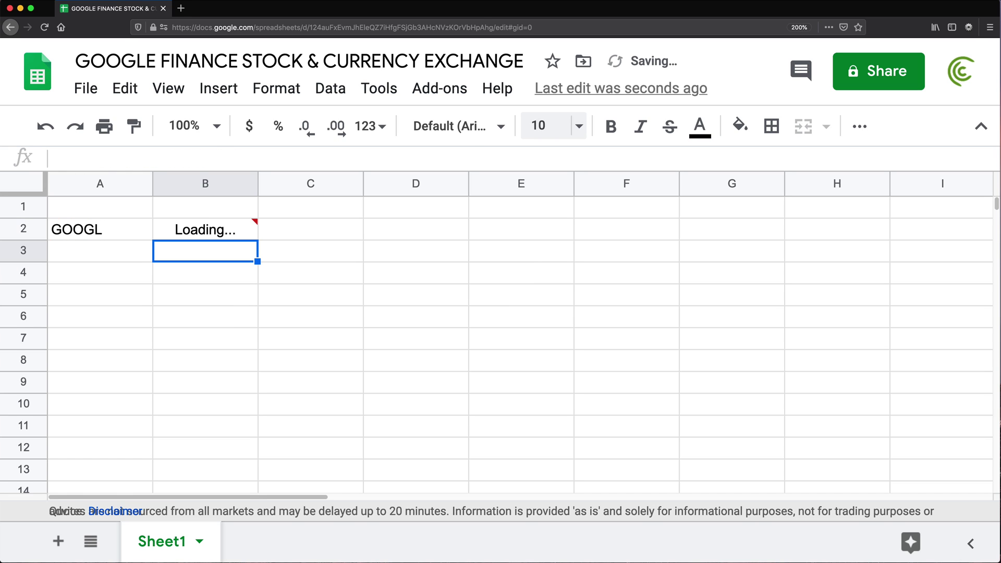
pyautogui.doubleClick(230, 232)
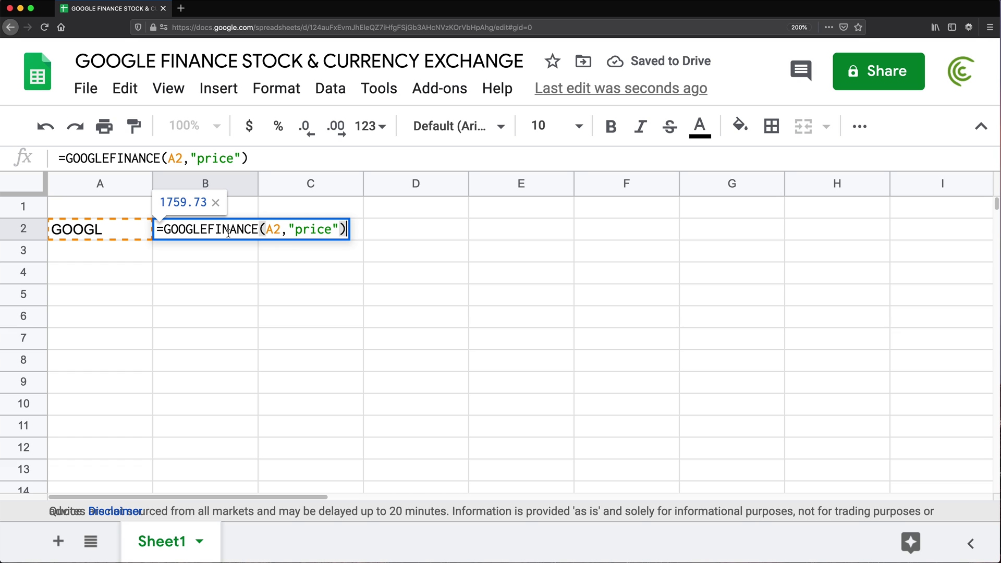
pyautogui.click(292, 230)
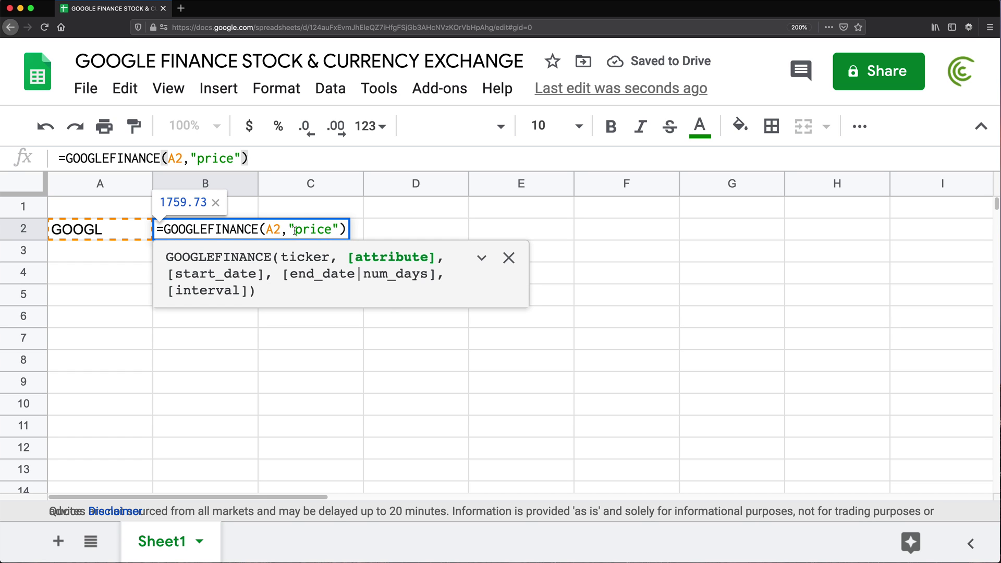
pyautogui.write('open')
pyautogui.press('Return')
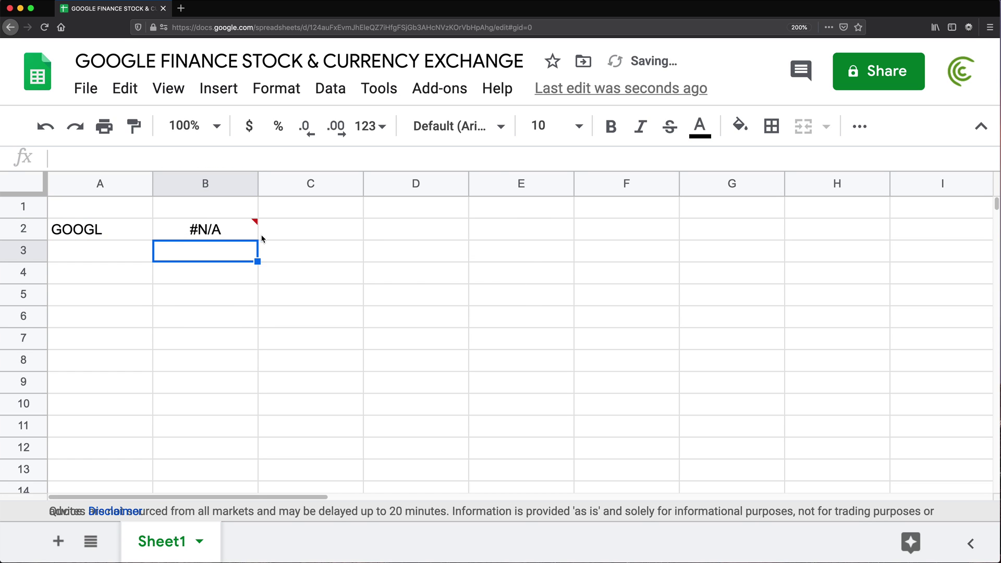
# Step: Correct the attribute to "priceopen" so B2 shows the opening price 1751.34
pyautogui.doubleClick(218, 229)
pyautogui.click(327, 231)
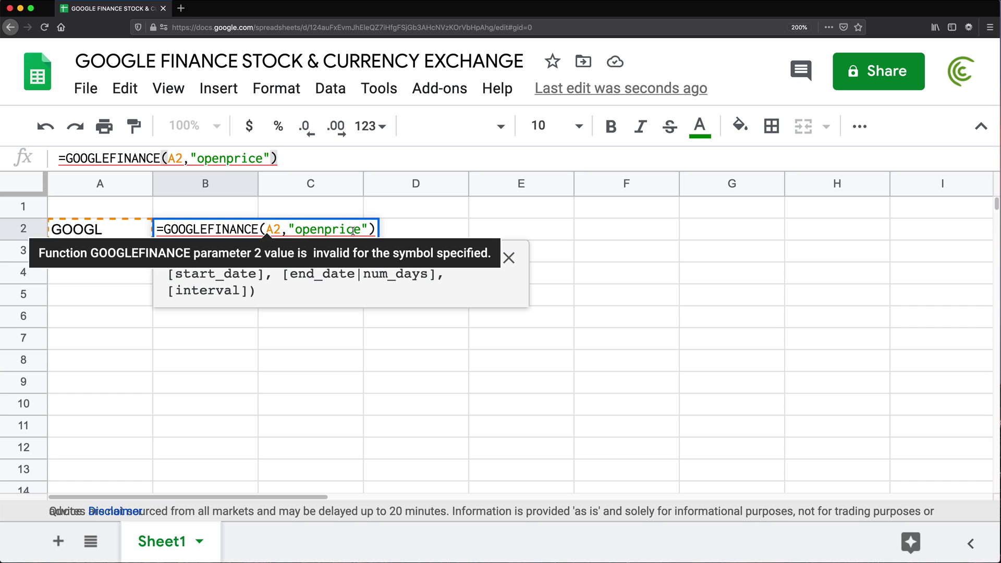
pyautogui.press('BackSpace')
pyautogui.press('BackSpace')
pyautogui.press('BackSpace')
pyautogui.press('BackSpace')
pyautogui.click(317, 230)
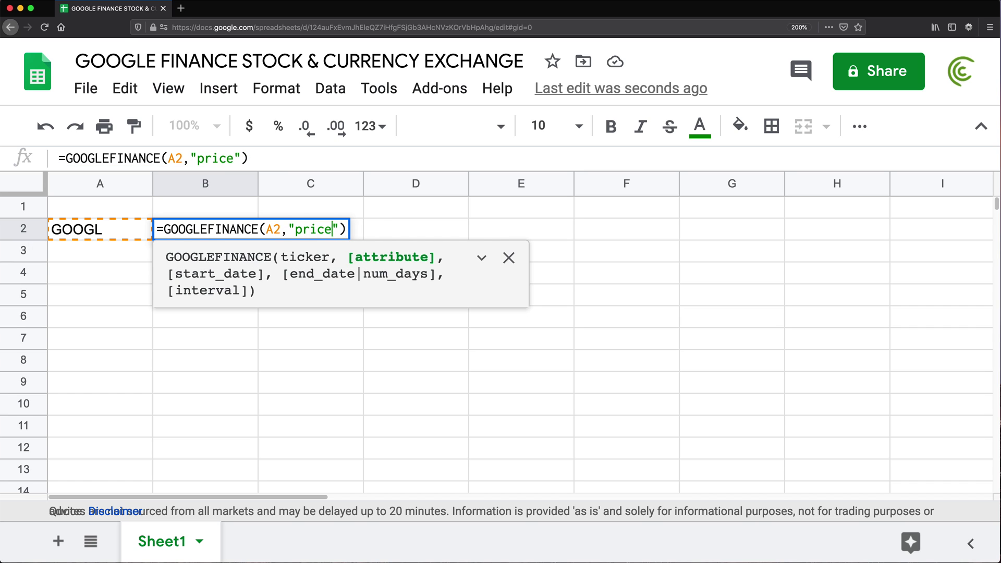
pyautogui.write('open')
pyautogui.press('Return')
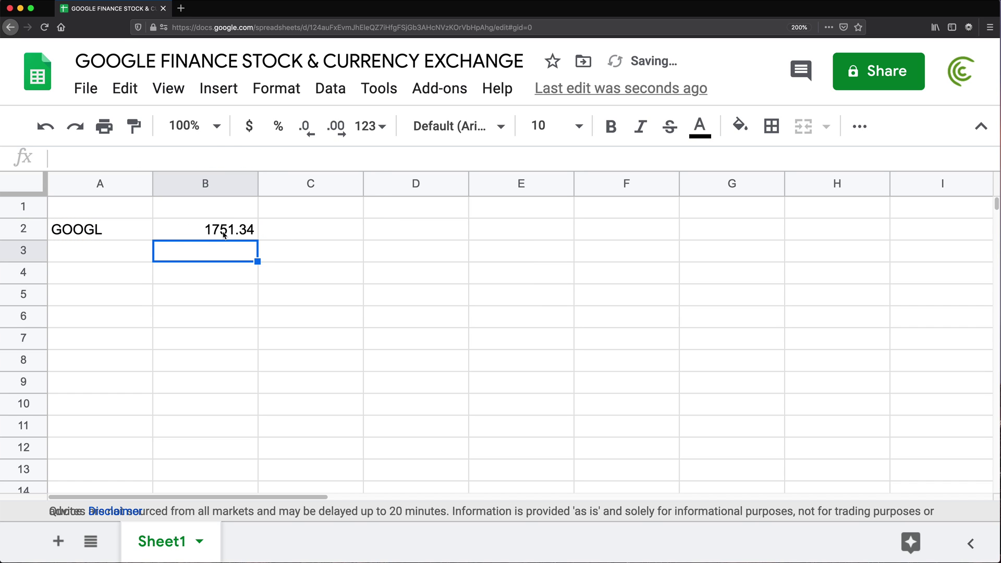
pyautogui.click(244, 231)
pyautogui.doubleClick(185, 234)
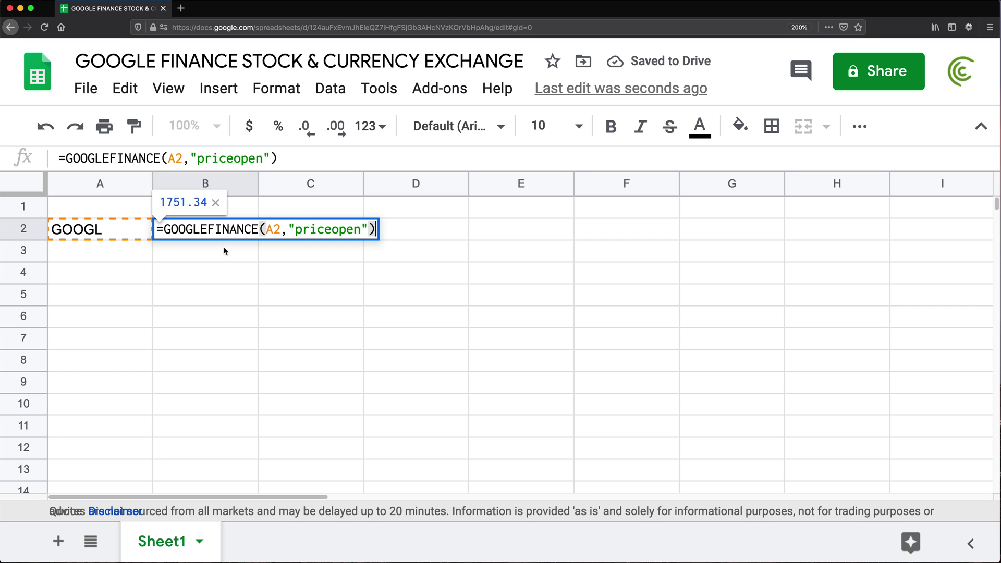
pyautogui.click(366, 228)
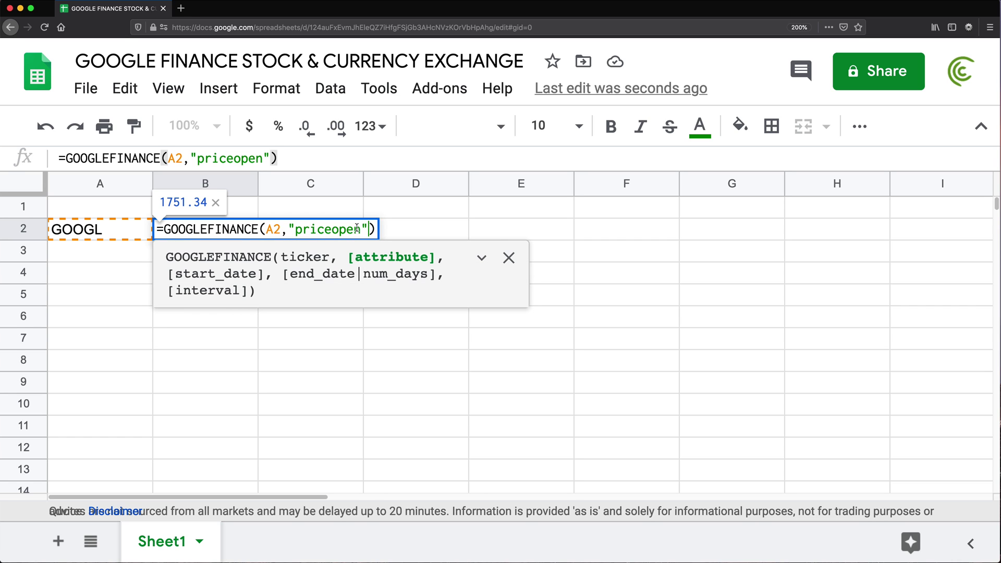
# Step: Expand the GOOGLEFINANCE argument hint and open its full help article
pyautogui.click(482, 258)
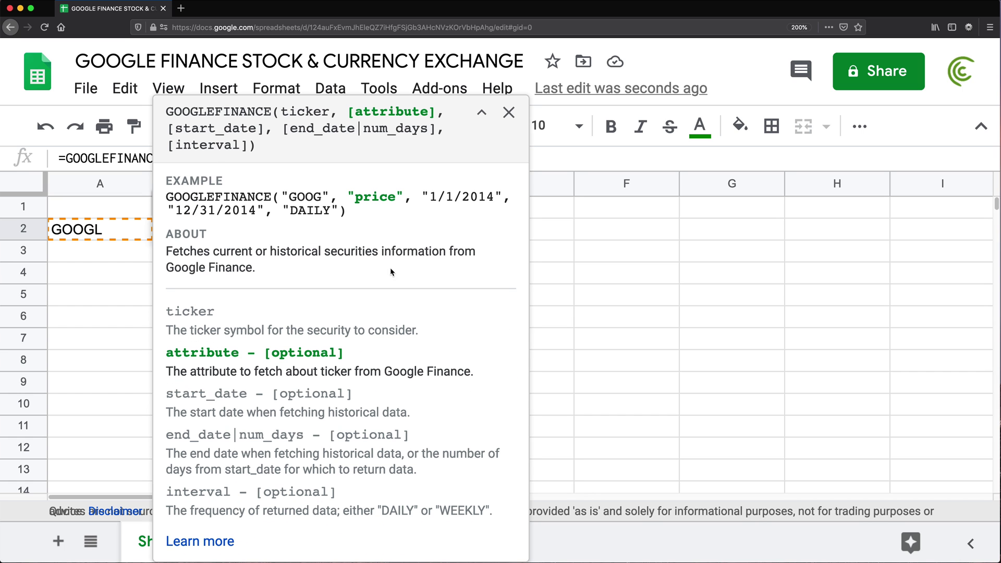
pyautogui.click(208, 543)
pyautogui.scroll(-2, 809, 426)
pyautogui.scroll(-5, 809, 426)
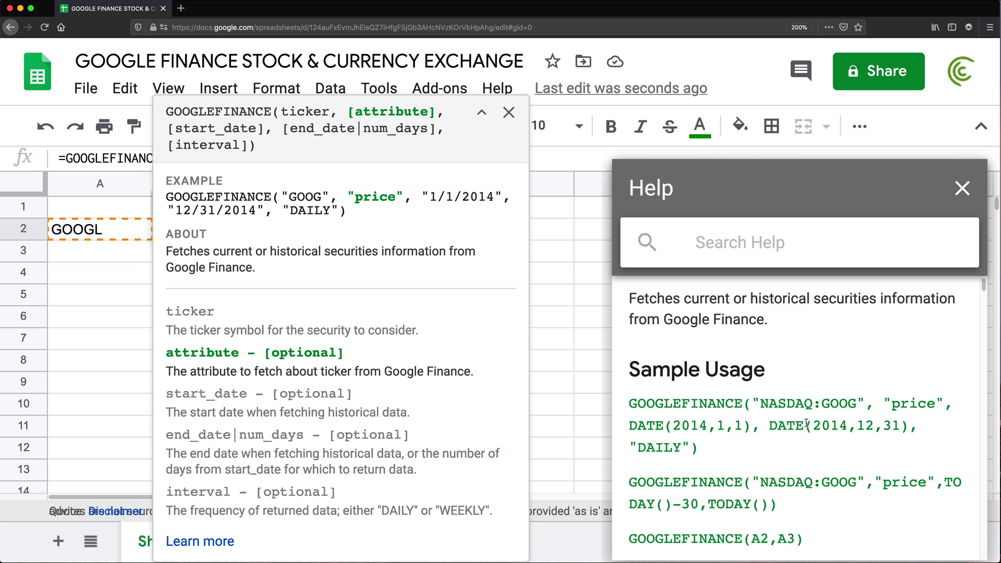
pyautogui.scroll(-5, 813, 426)
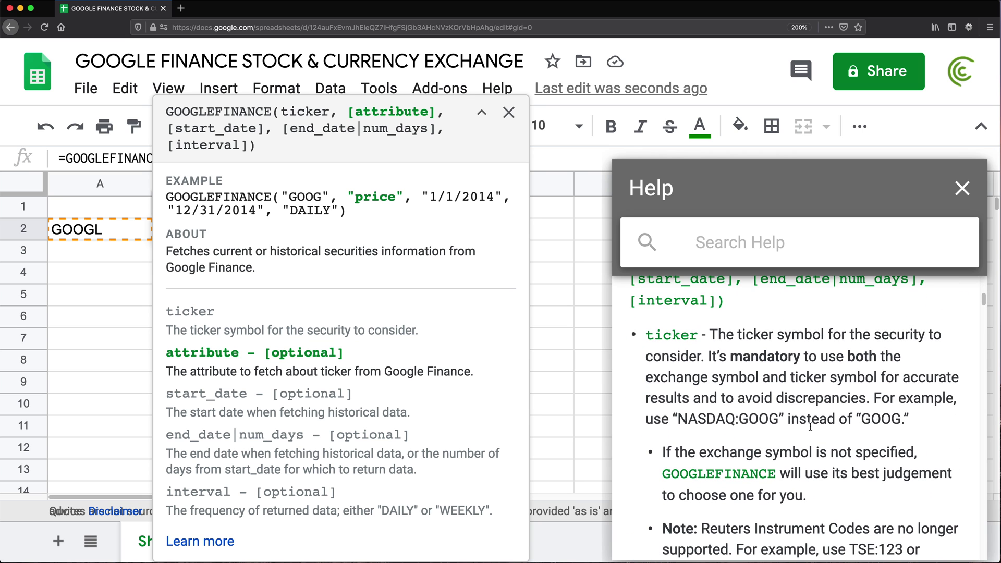
pyautogui.scroll(-2, 802, 428)
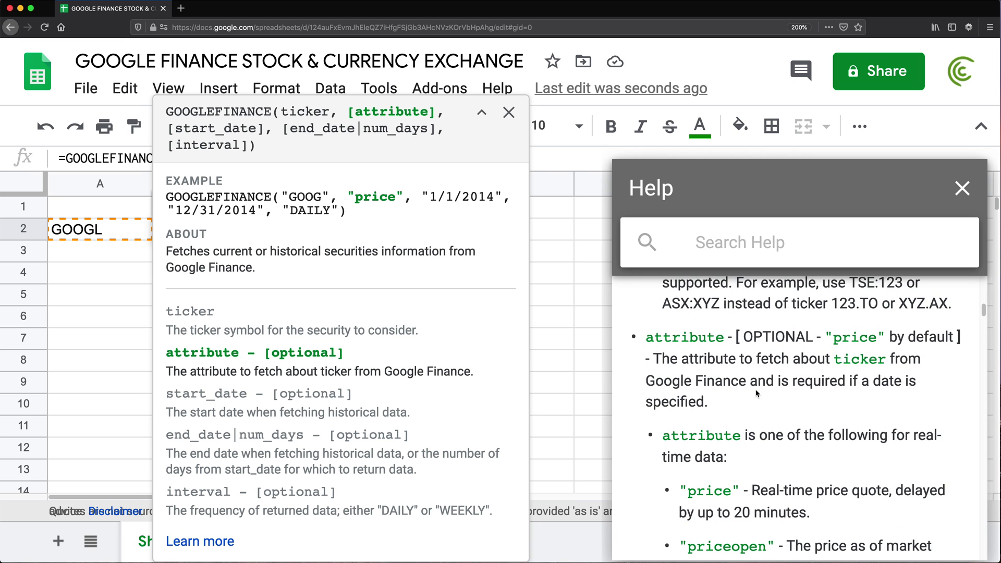
pyautogui.doubleClick(699, 337)
pyautogui.scroll(-8, 741, 368)
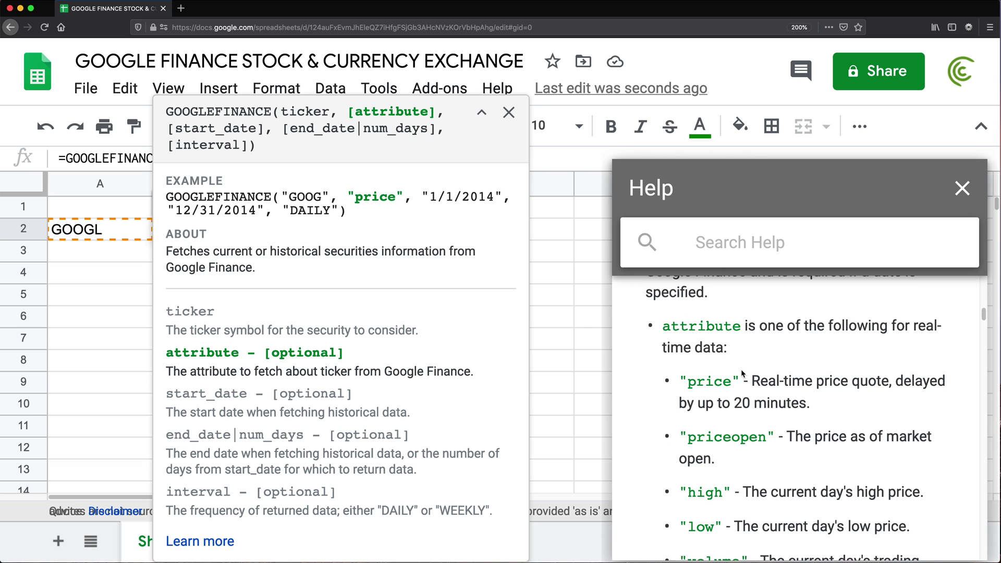
pyautogui.scroll(6, 699, 344)
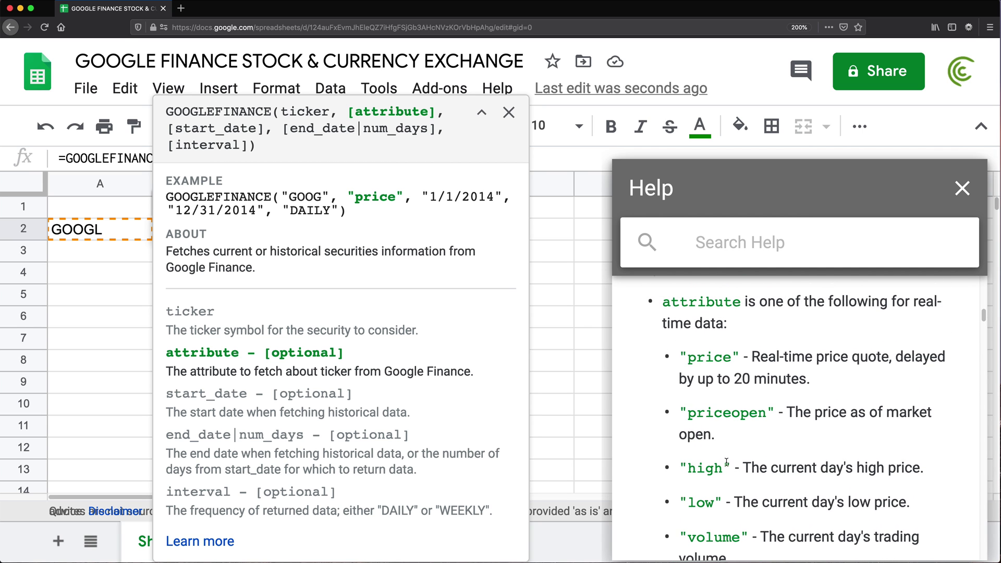
# Step: Review the article's list of attributes, such as low, then close the Help panel
pyautogui.moveTo(705, 468); pyautogui.dragTo(722, 468)
pyautogui.moveTo(697, 502); pyautogui.dragTo(746, 509)
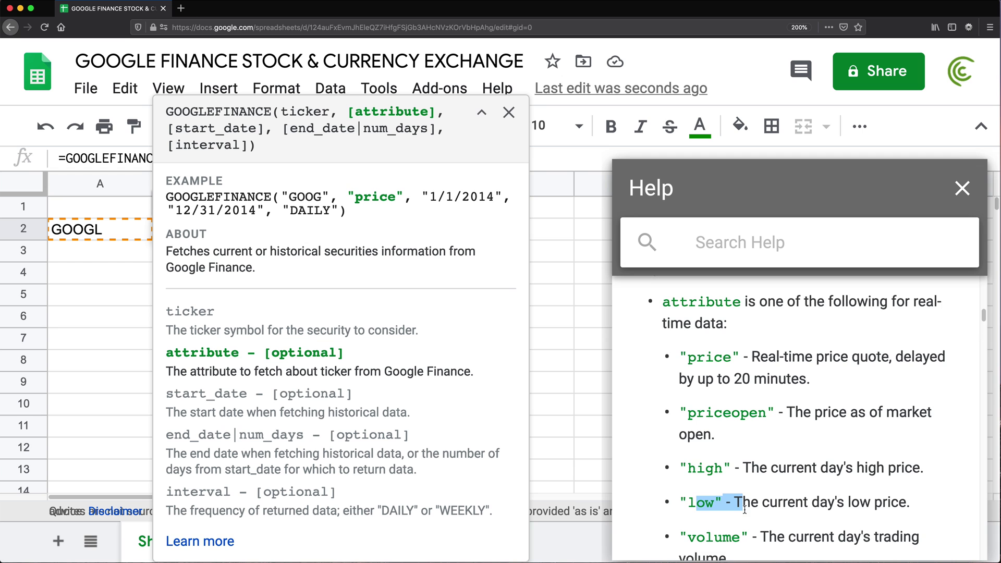
pyautogui.scroll(-1, 746, 510)
pyautogui.scroll(-10, 746, 509)
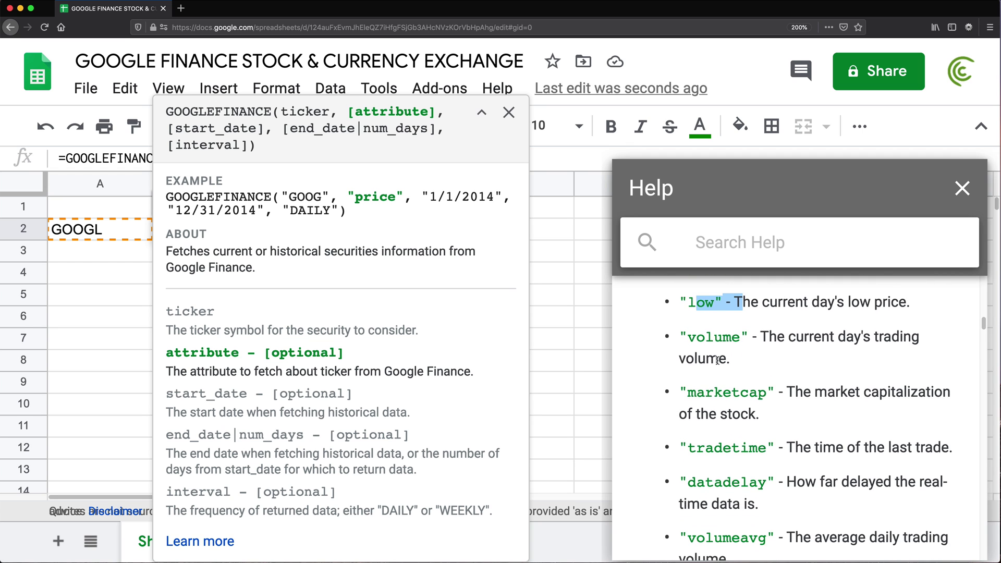
pyautogui.scroll(-10, 750, 398)
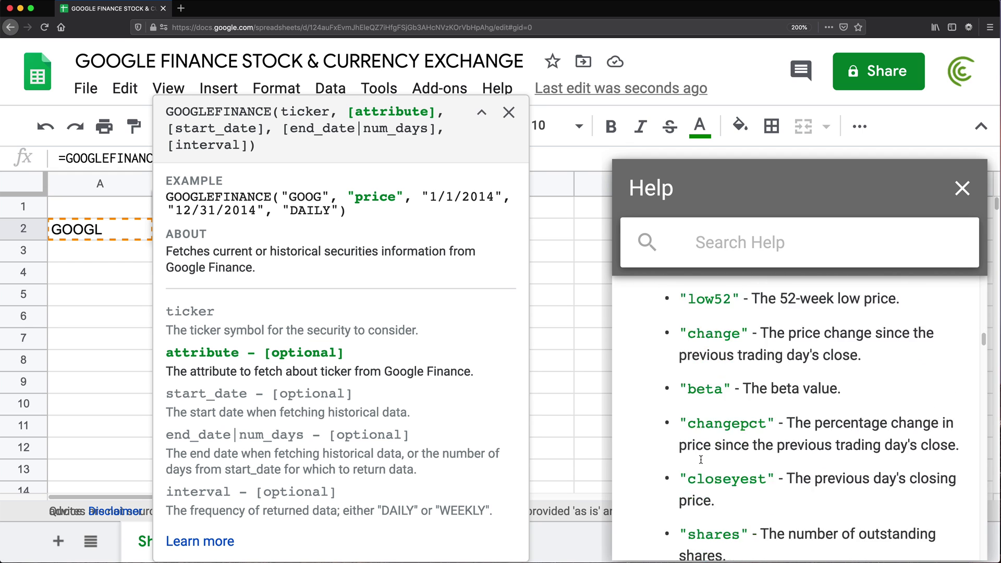
pyautogui.scroll(-3, 733, 523)
pyautogui.scroll(12, 729, 444)
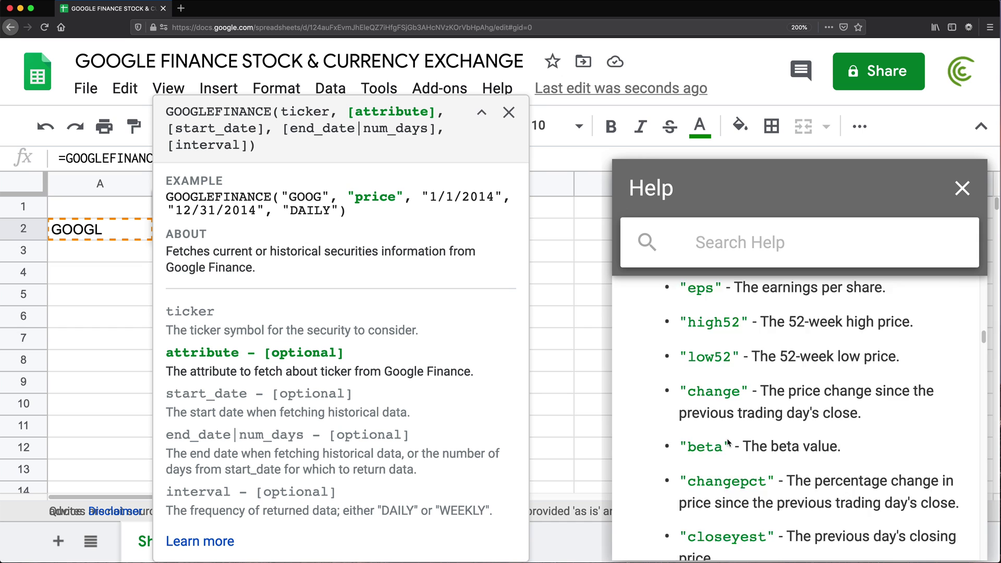
pyautogui.scroll(6, 727, 439)
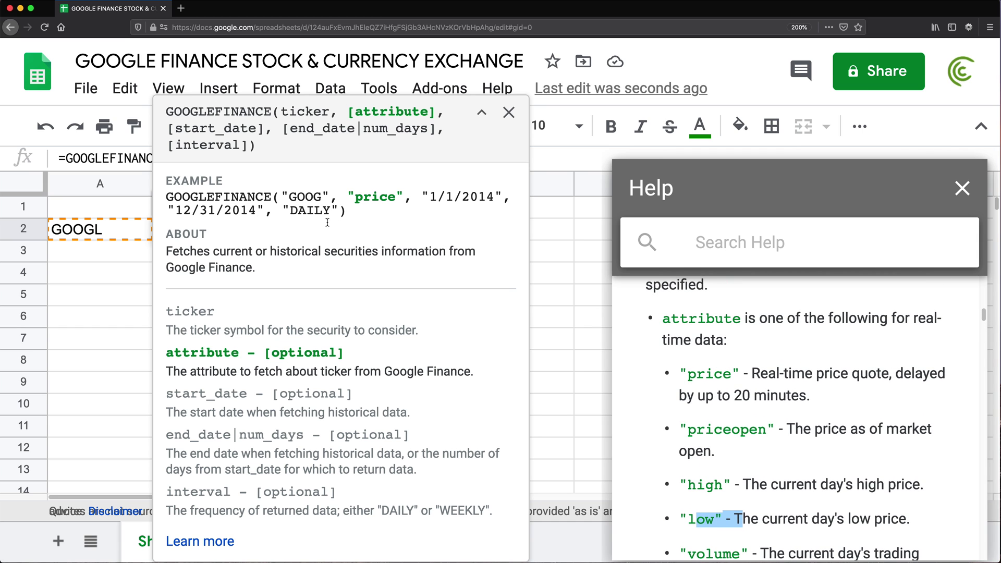
pyautogui.scroll(-2, 710, 396)
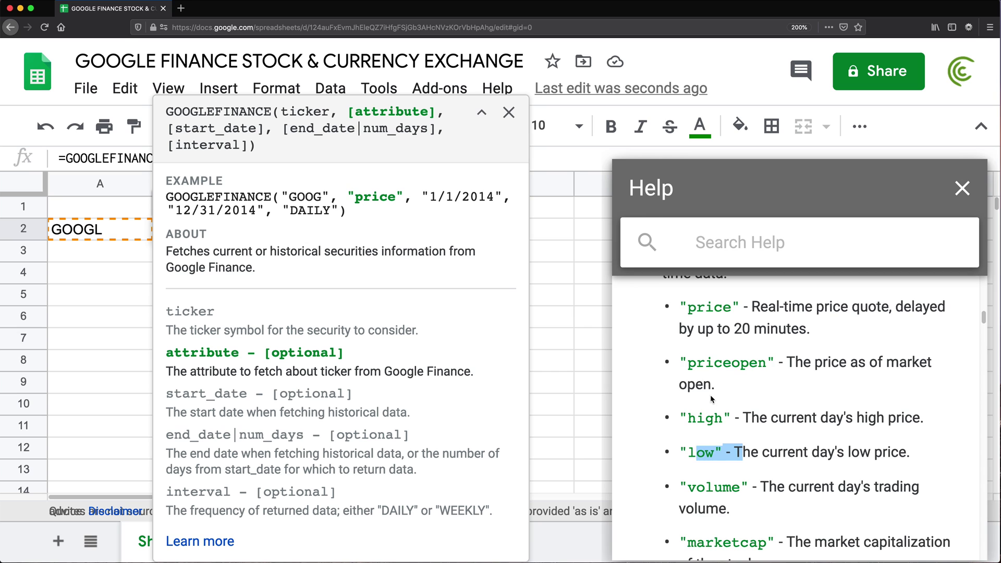
pyautogui.scroll(-5, 710, 396)
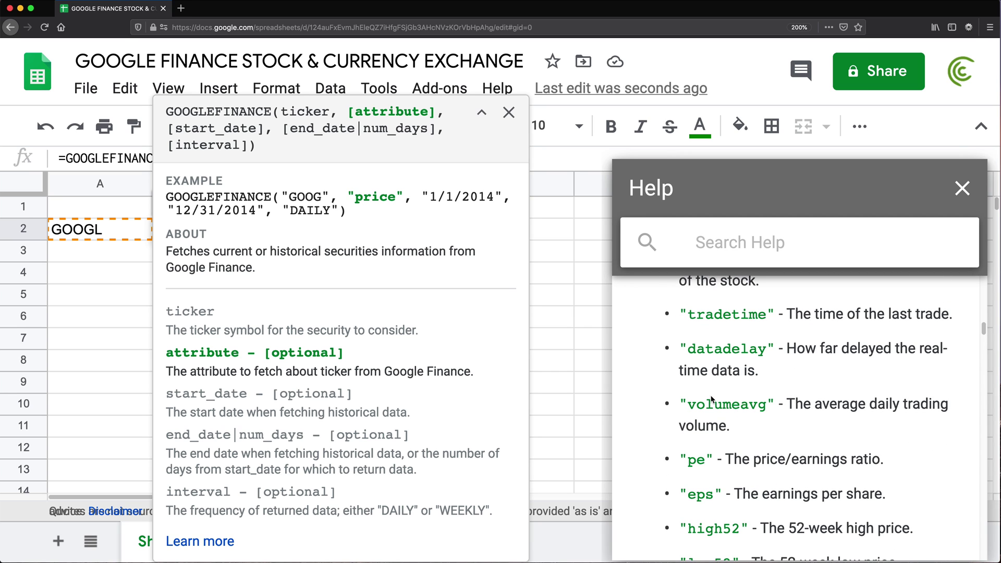
pyautogui.scroll(-2, 712, 399)
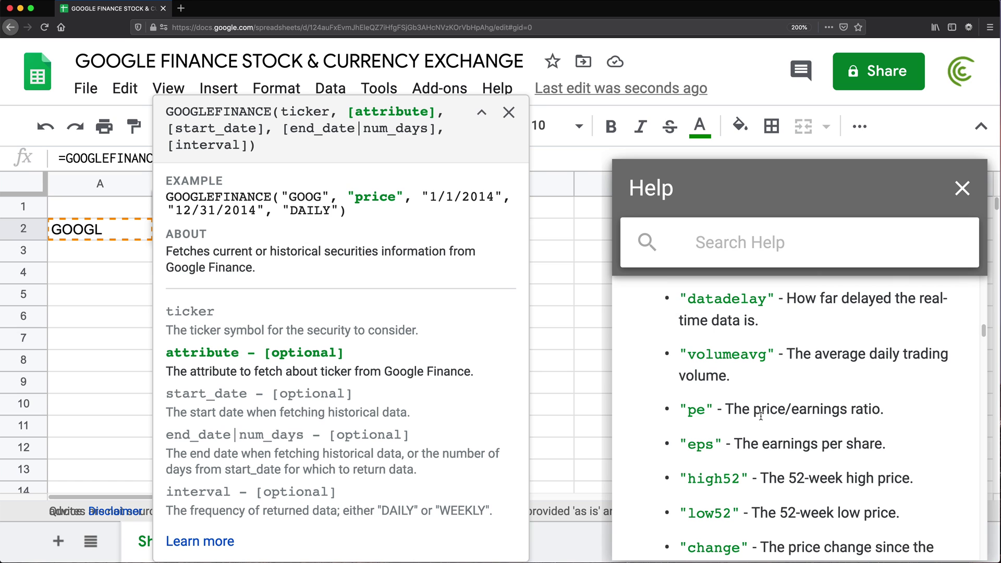
pyautogui.scroll(9, 761, 415)
pyautogui.moveTo(742, 335); pyautogui.dragTo(696, 335)
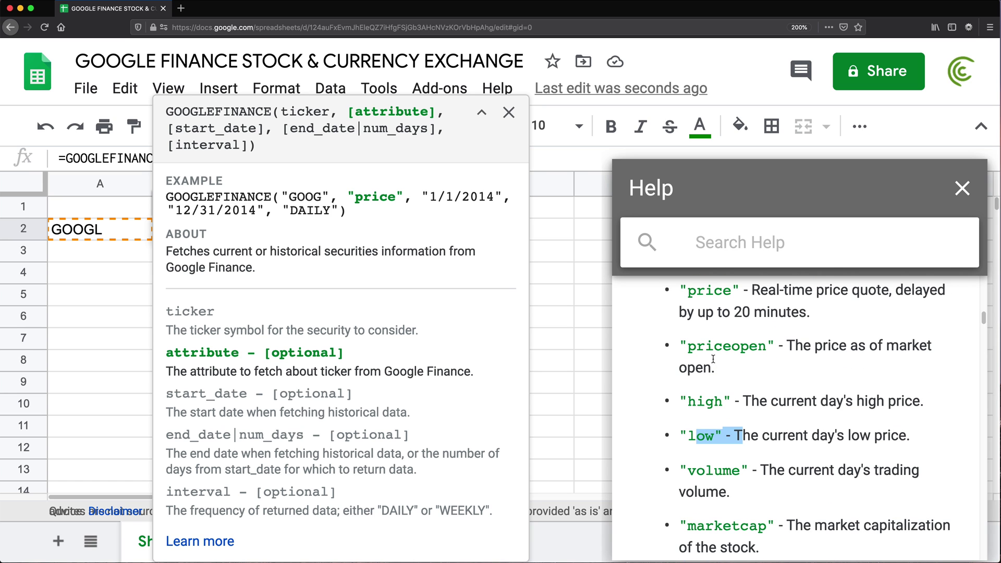
pyautogui.scroll(2, 724, 383)
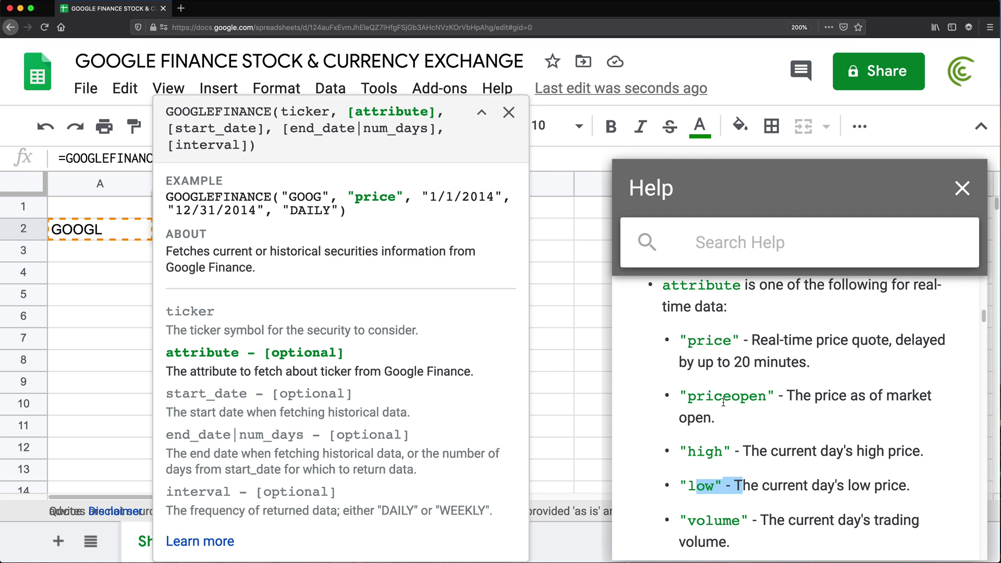
pyautogui.scroll(-6, 714, 356)
pyautogui.scroll(-3, 714, 356)
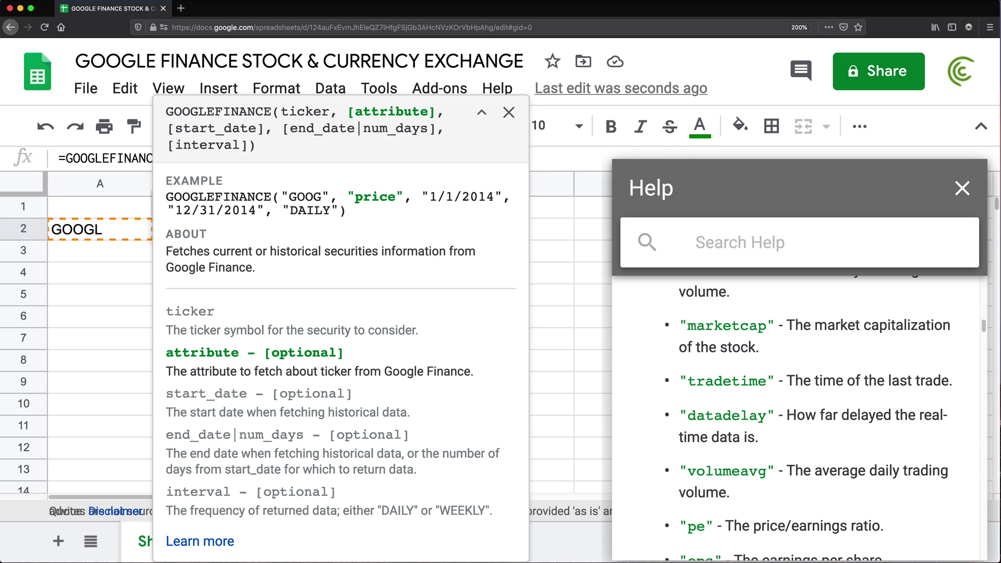
pyautogui.click(971, 189)
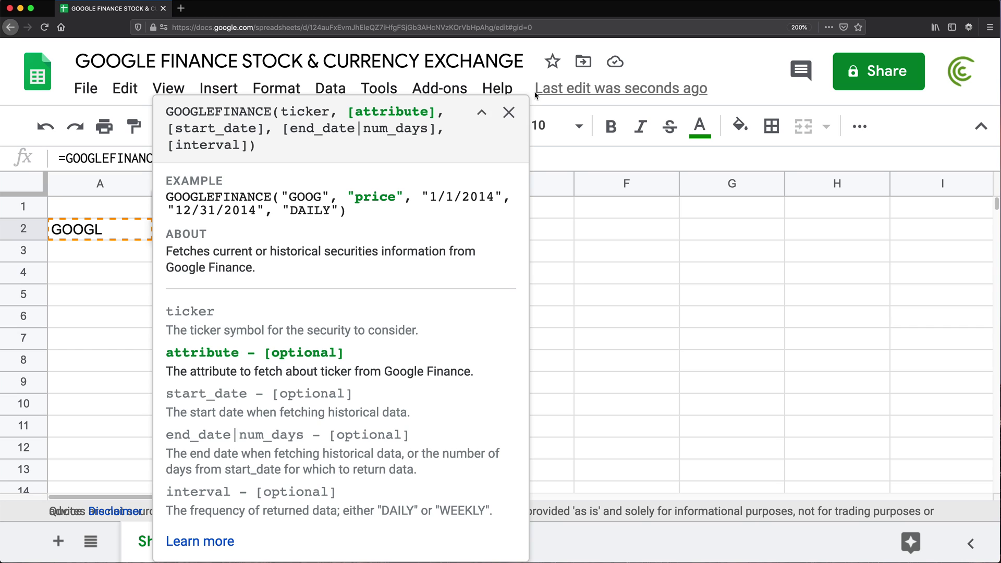
# Step: Change B2 to =GOOGLEFINANCE(A2,"price","1/1/2018"), which returns #N/A
pyautogui.click(482, 112)
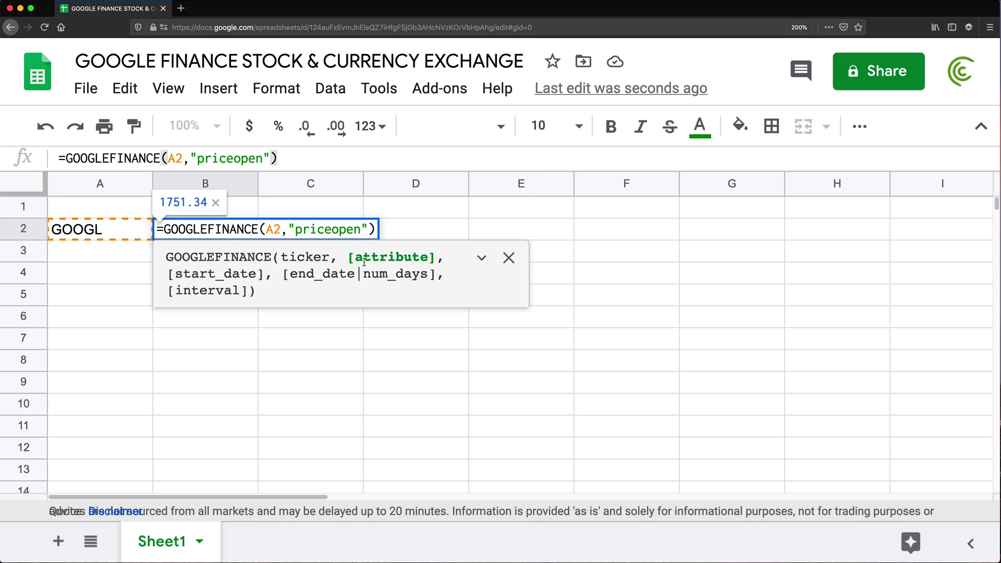
pyautogui.moveTo(361, 229); pyautogui.dragTo(332, 228)
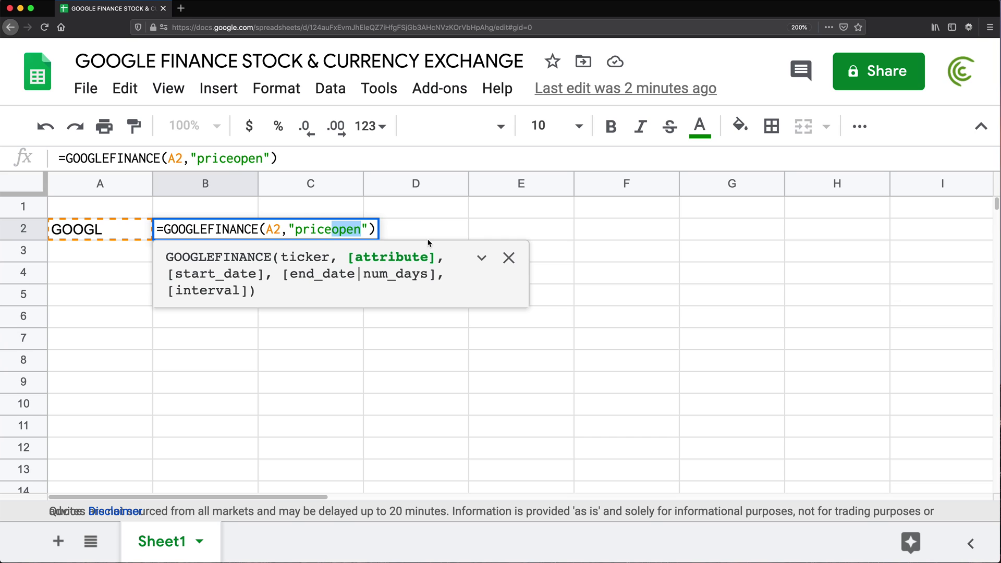
pyautogui.press('BackSpace')
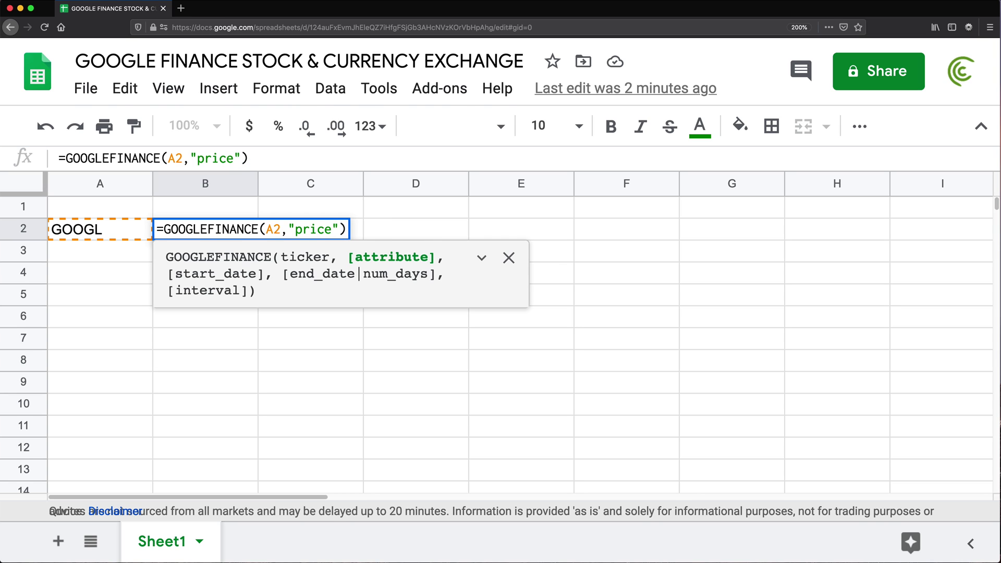
pyautogui.write(', ')
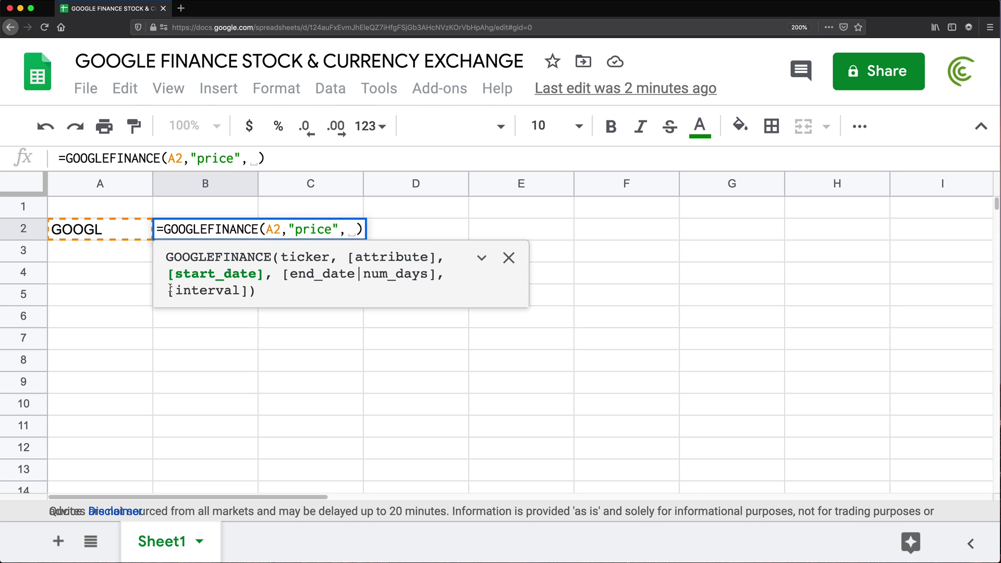
pyautogui.write('""')
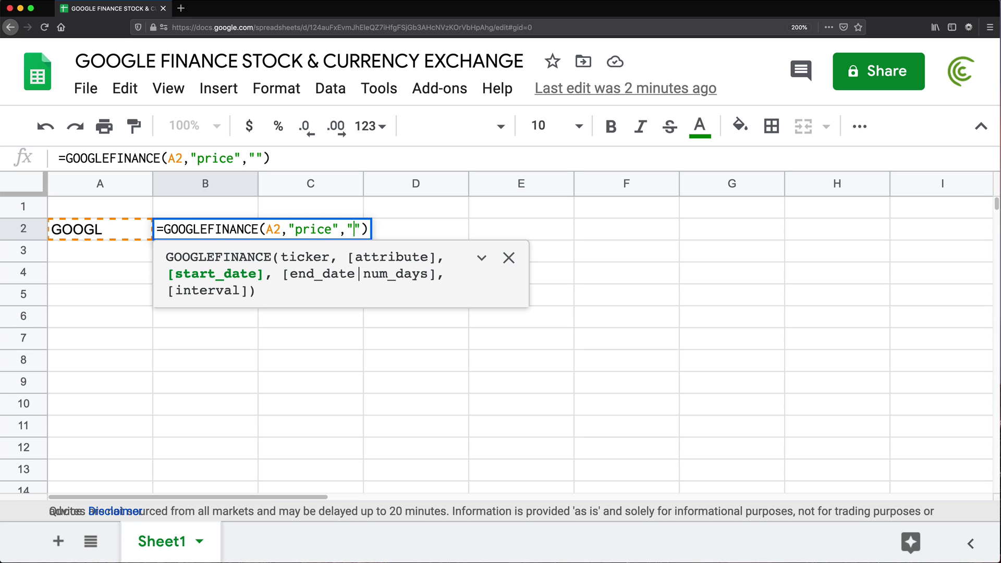
pyautogui.write('1/1/2018')
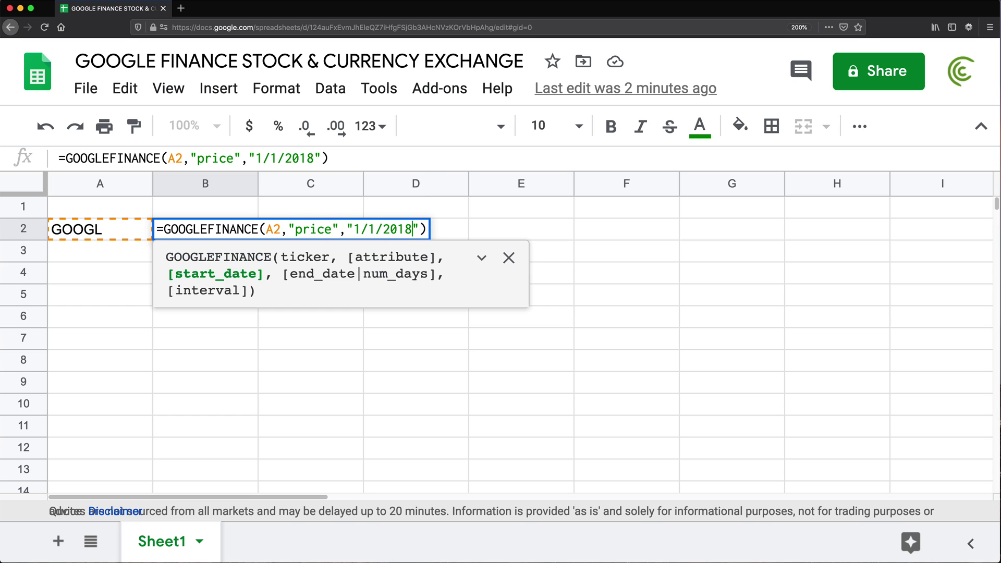
pyautogui.press('Return')
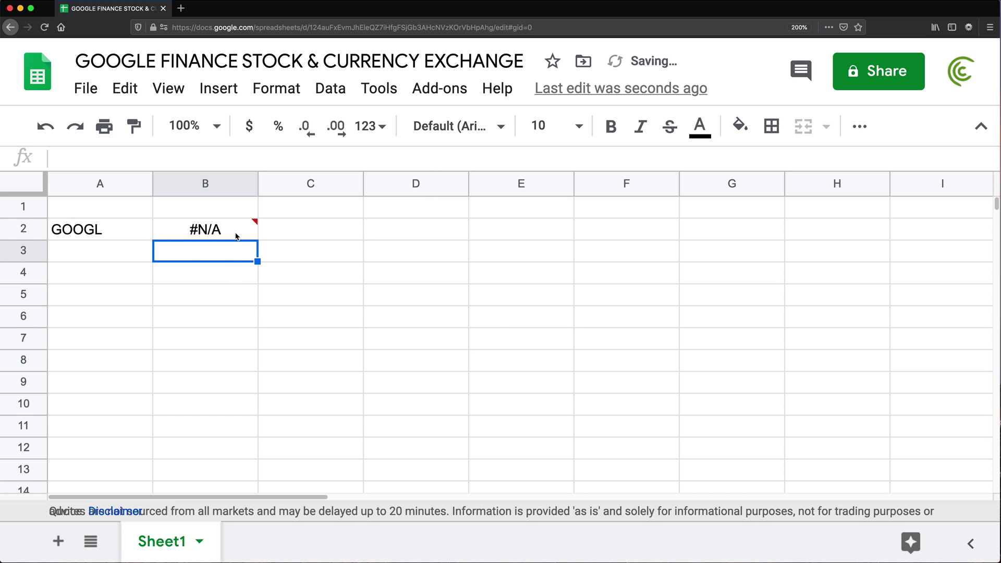
# Step: Reopen B2's formula and select the 1/1/2018 date argument for editing
pyautogui.click(215, 232)
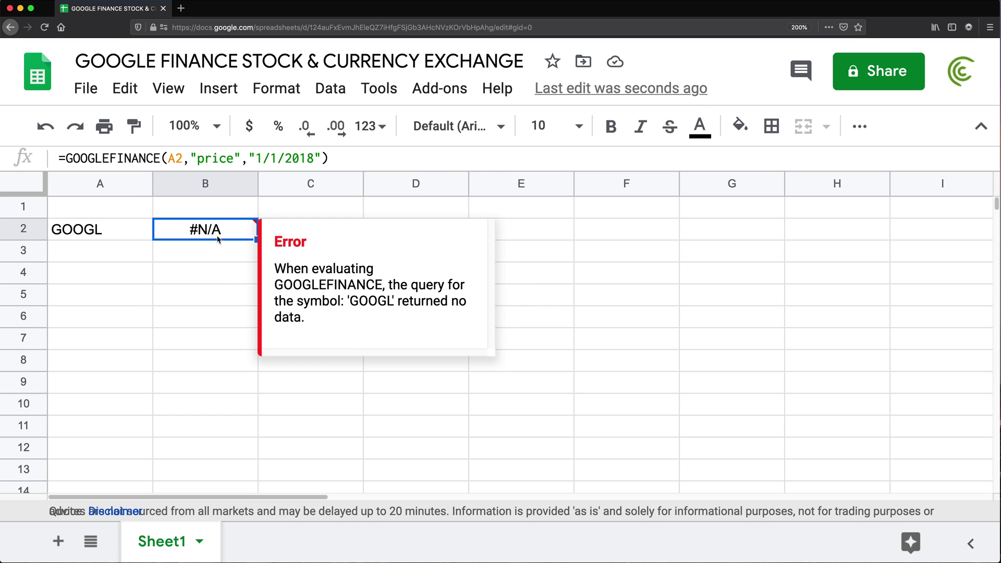
pyautogui.doubleClick(218, 239)
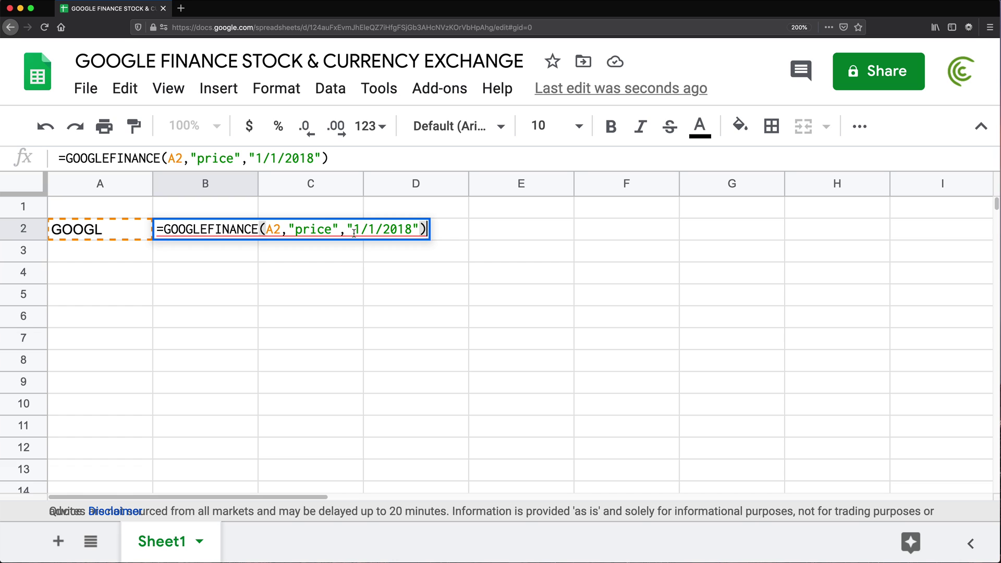
pyautogui.moveTo(355, 233); pyautogui.dragTo(395, 228)
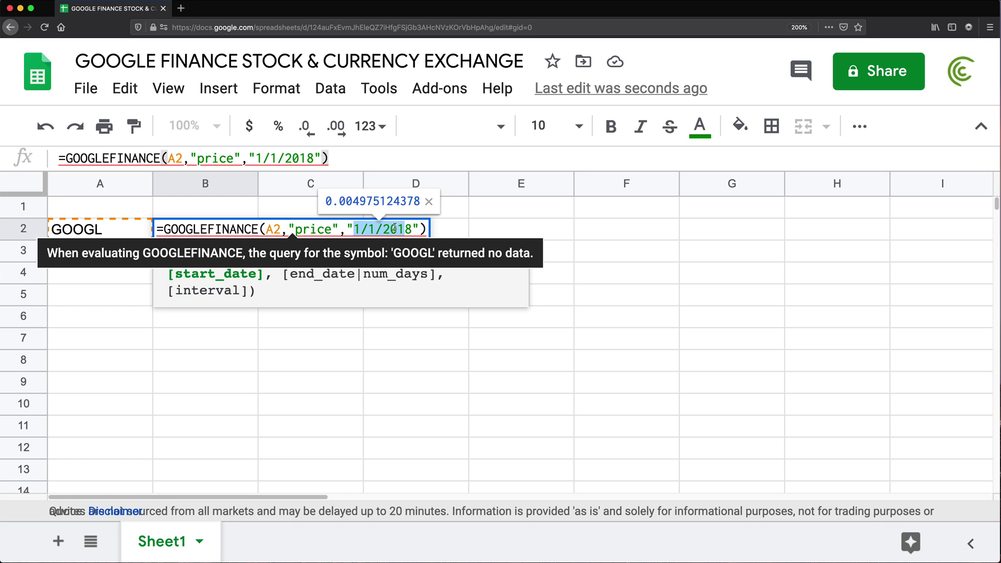
pyautogui.click(371, 229)
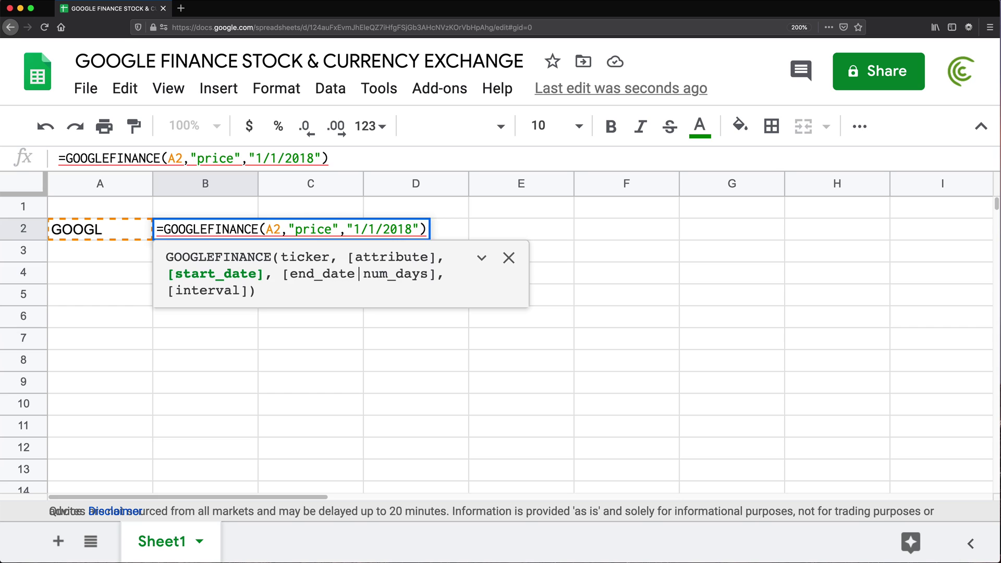
pyautogui.press('Return')
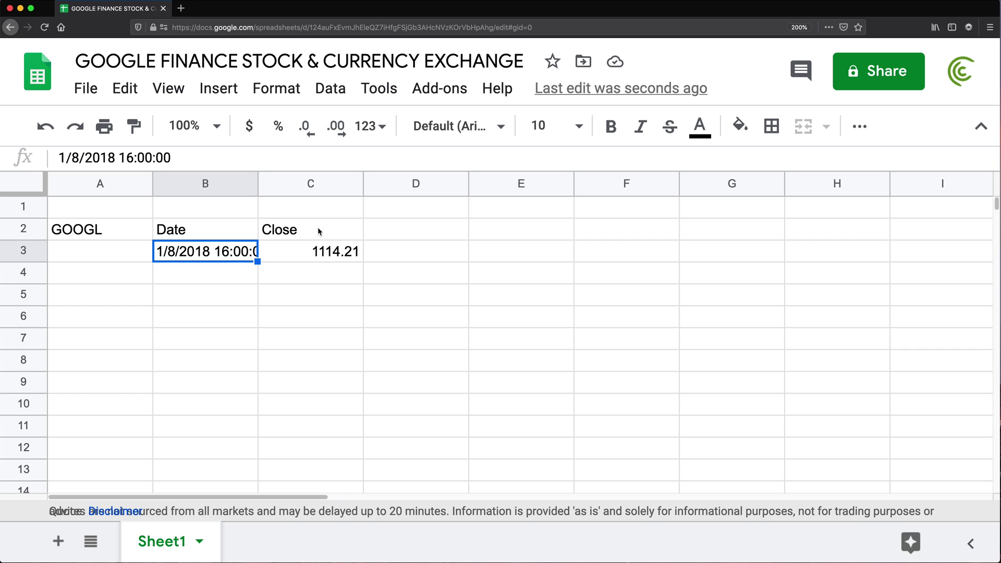
pyautogui.click(199, 232)
pyautogui.moveTo(208, 228); pyautogui.dragTo(300, 252)
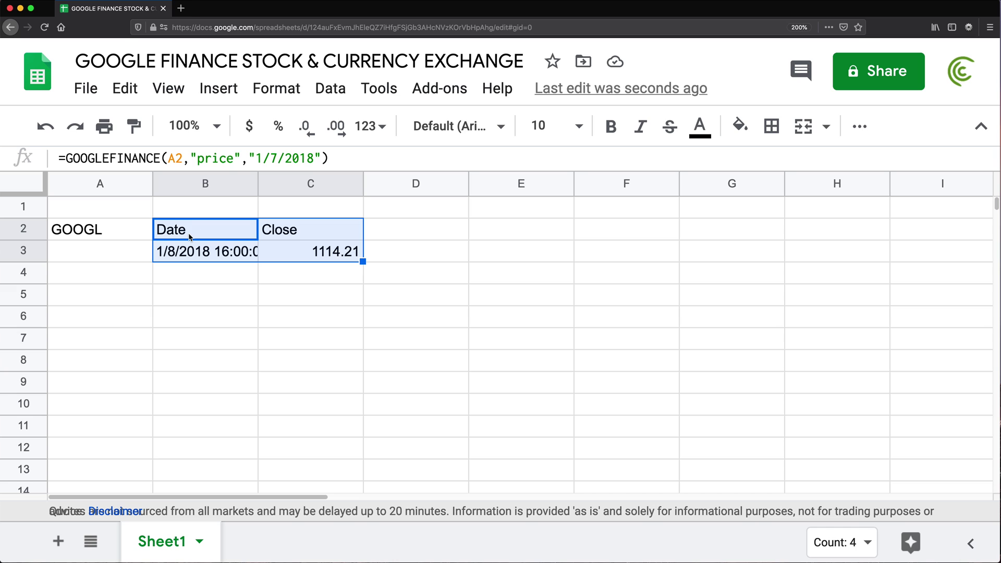
pyautogui.click(190, 236)
pyautogui.click(201, 254)
pyautogui.click(310, 230)
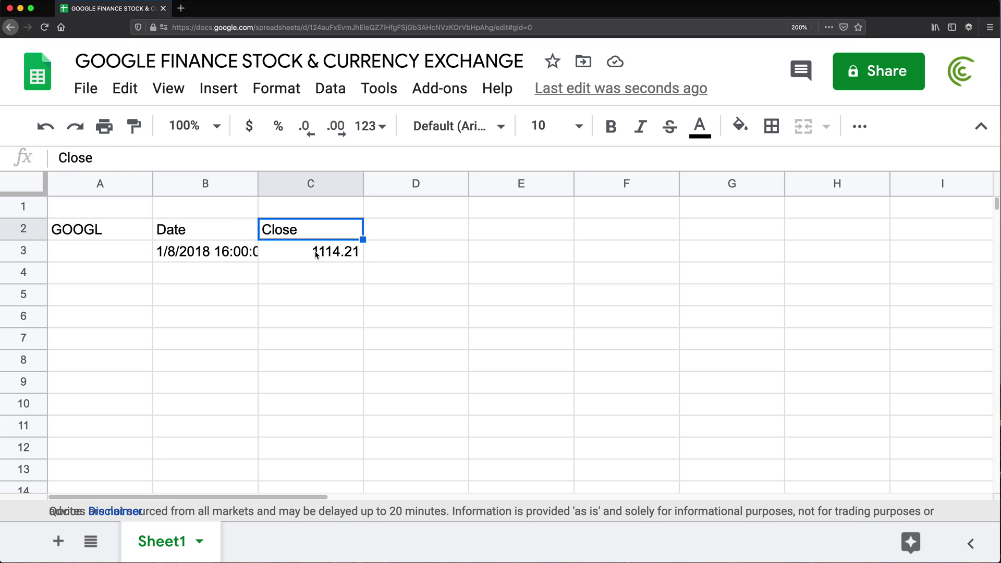
pyautogui.click(266, 252)
pyautogui.doubleClick(204, 236)
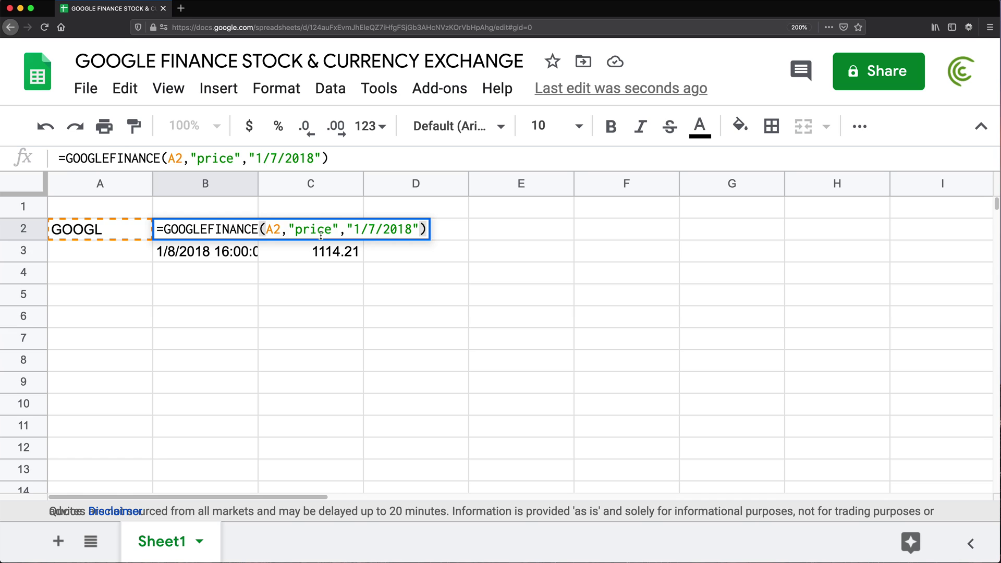
pyautogui.press('Return')
pyautogui.click(223, 230)
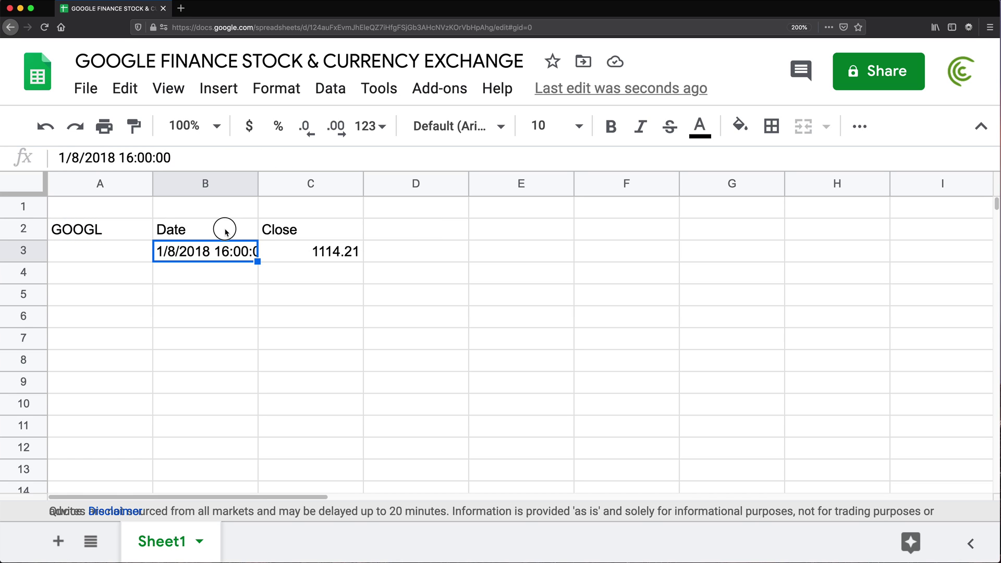
pyautogui.click(293, 265)
pyautogui.click(306, 255)
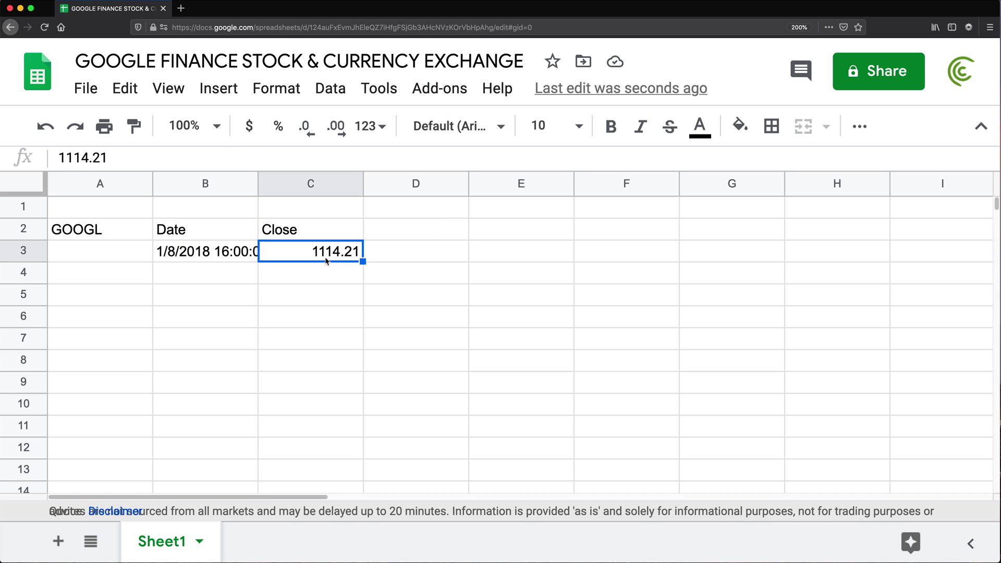
# Step: Wrap B2 as =INDEX(GOOGLEFINANCE(A2,"price","1/7/2018"),2,2) to show only 1114.21
pyautogui.doubleClick(182, 229)
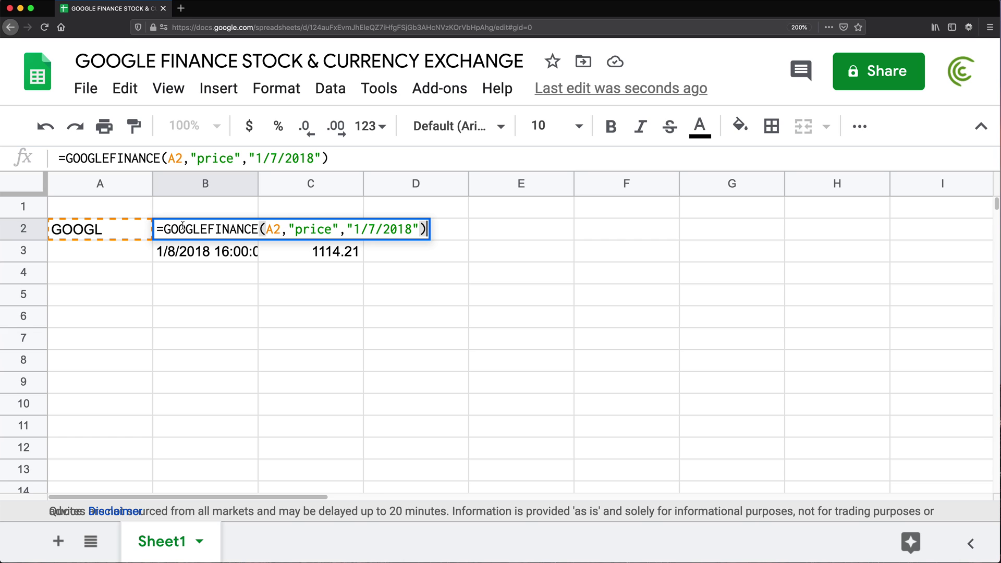
pyautogui.click(161, 229)
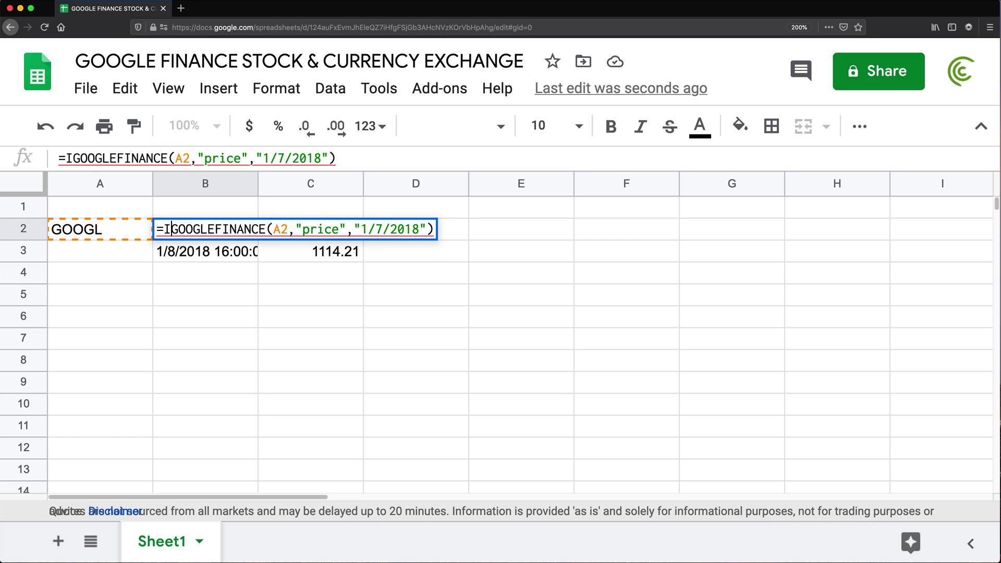
pyautogui.write('INDEX(')
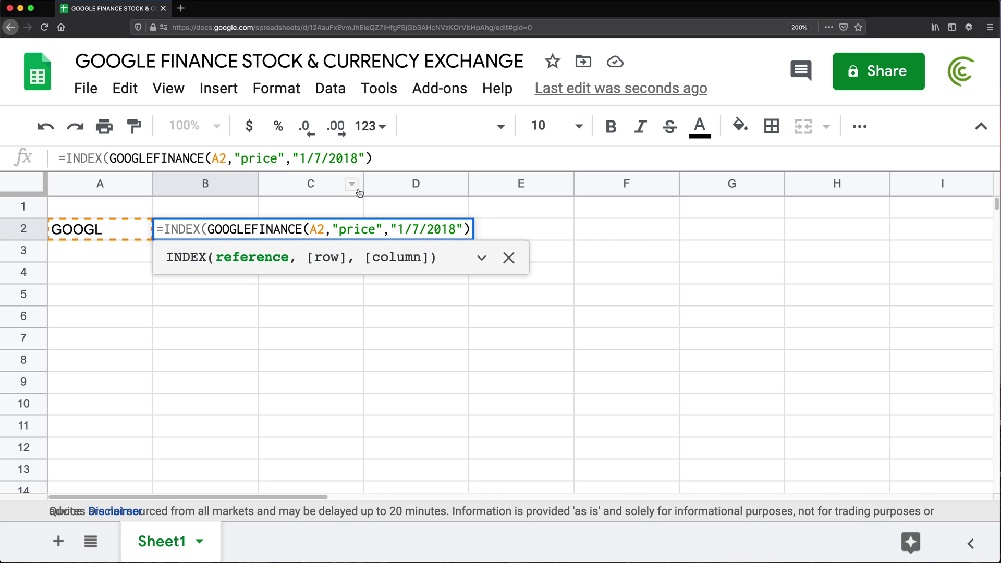
pyautogui.click(468, 230)
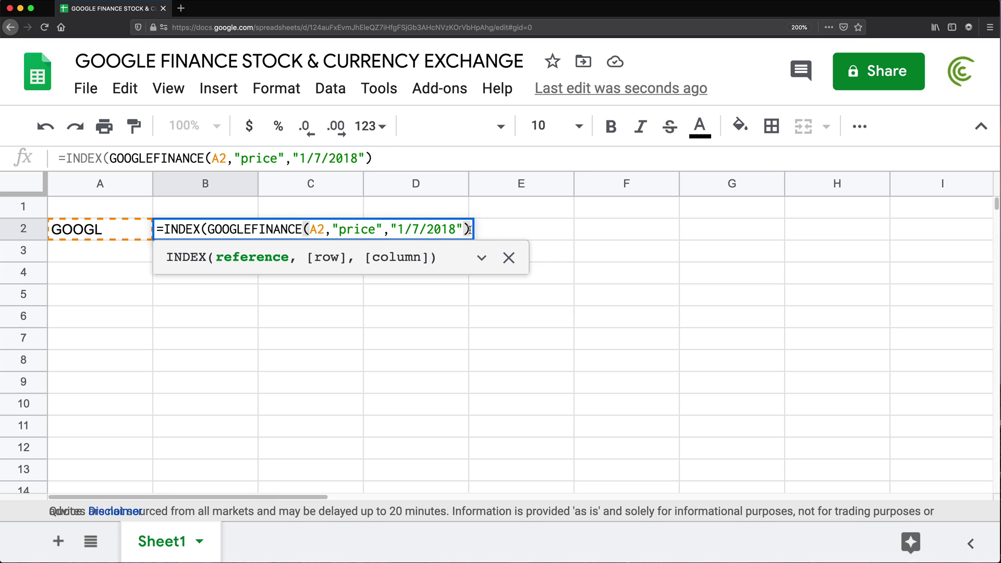
pyautogui.write(', ')
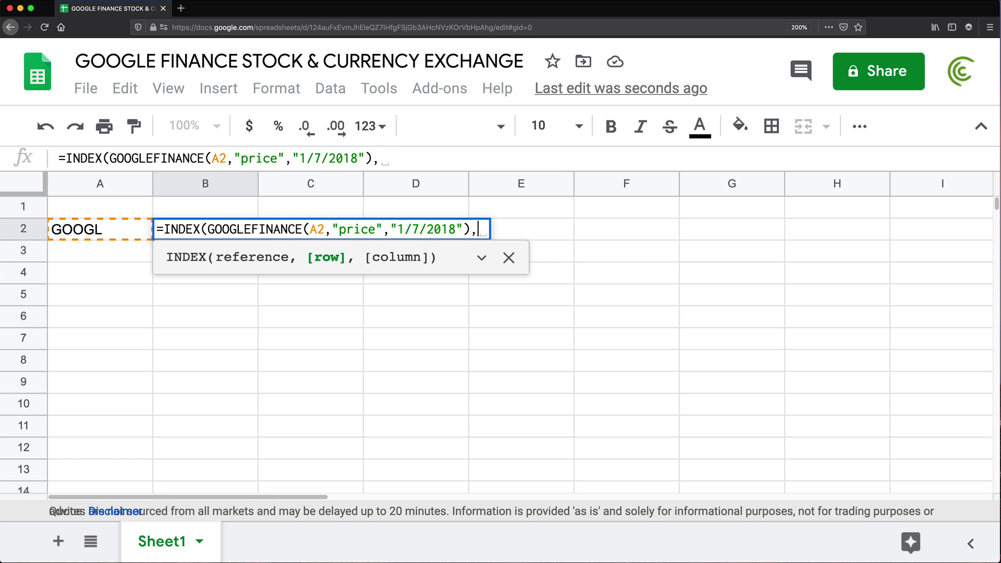
pyautogui.write('2,2')
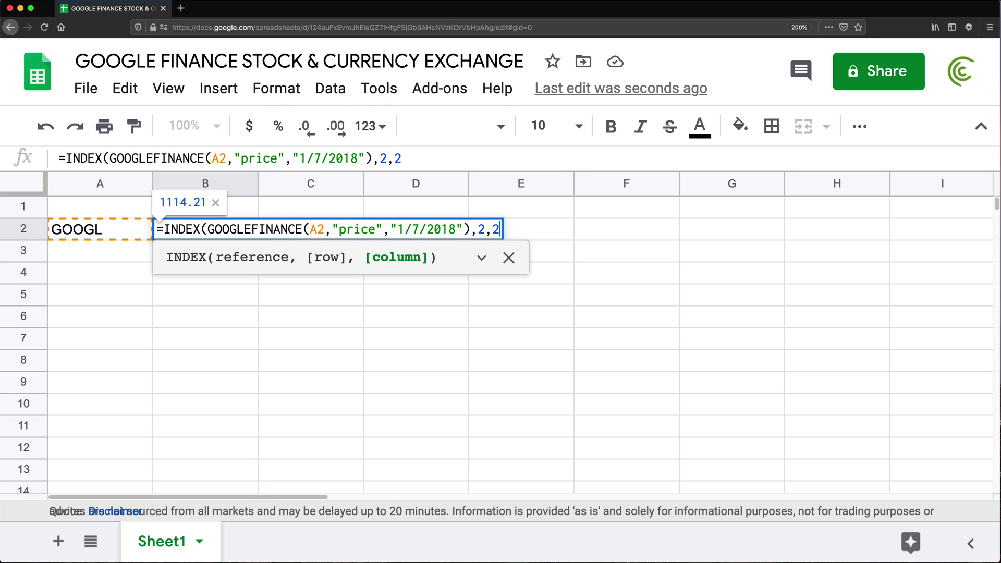
pyautogui.write(')')
pyautogui.press('Return')
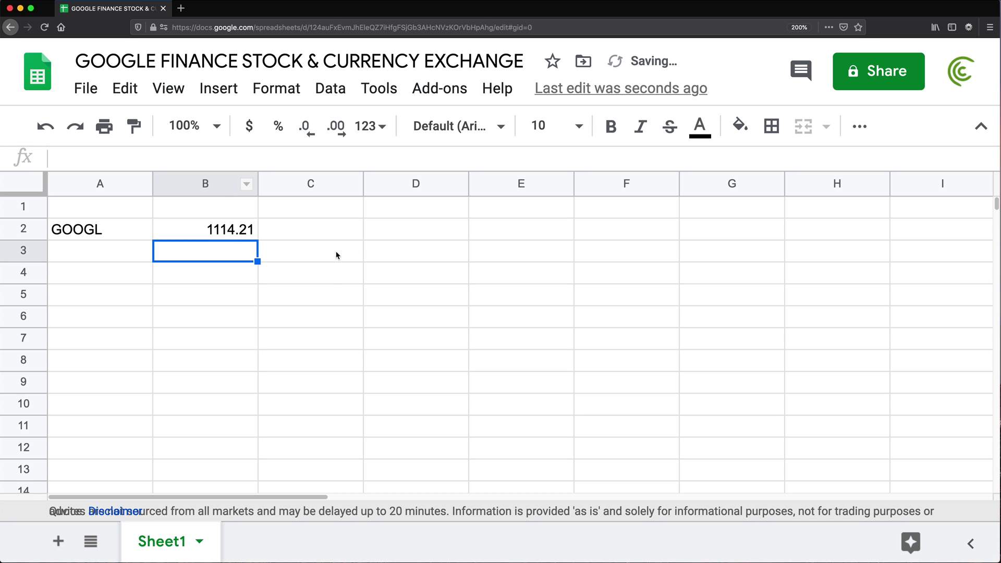
pyautogui.click(218, 232)
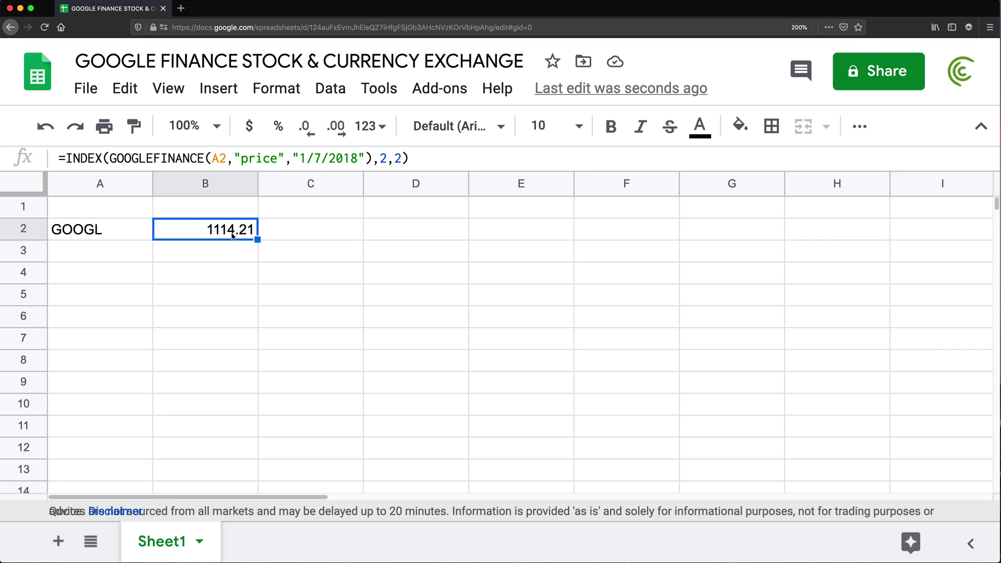
# Step: Remove the INDEX wrapper so B2 spills the Date/Close table with 1/8/2018 and 1114.21
pyautogui.doubleClick(223, 232)
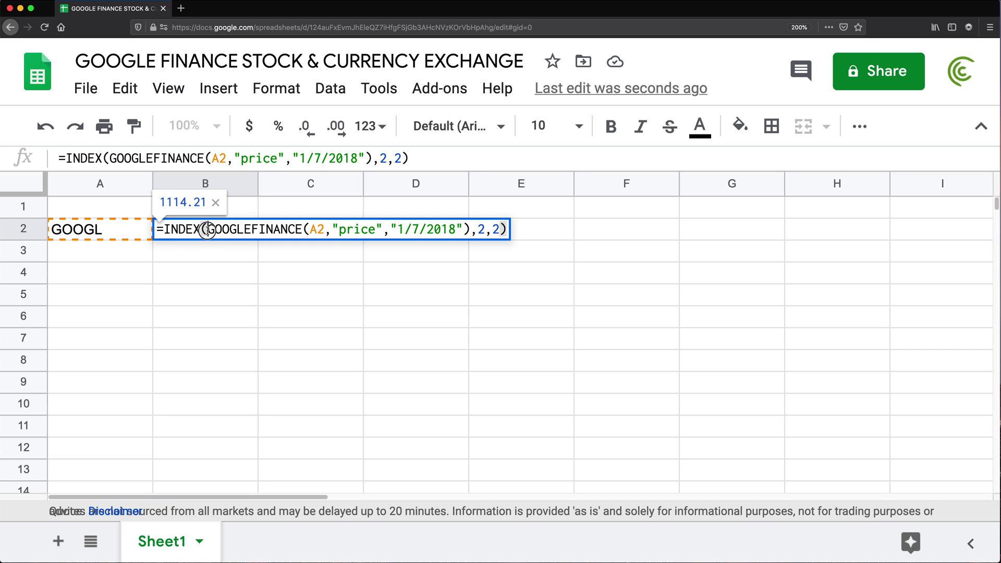
pyautogui.moveTo(206, 229); pyautogui.dragTo(166, 230)
pyautogui.write(']')
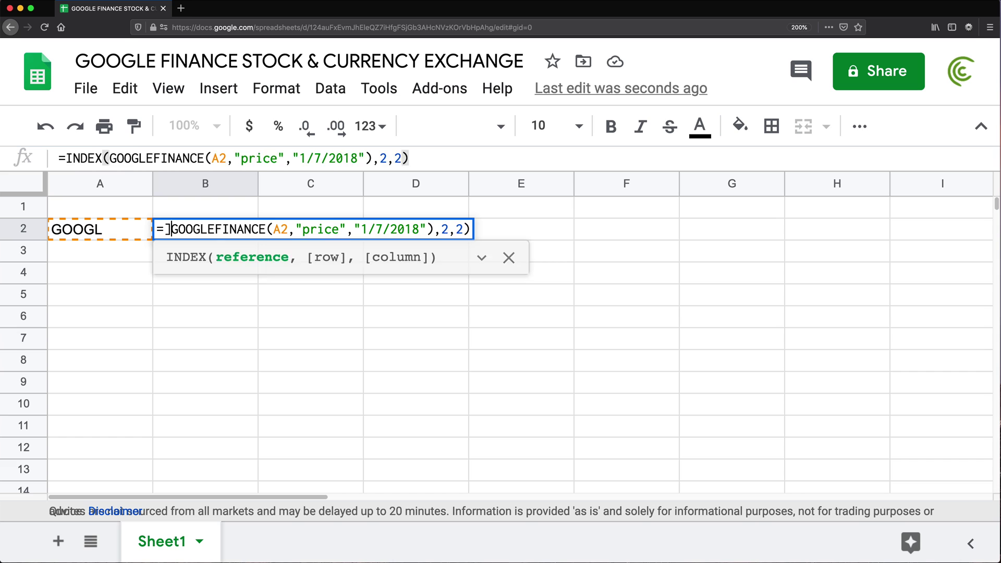
pyautogui.moveTo(435, 230); pyautogui.dragTo(493, 230)
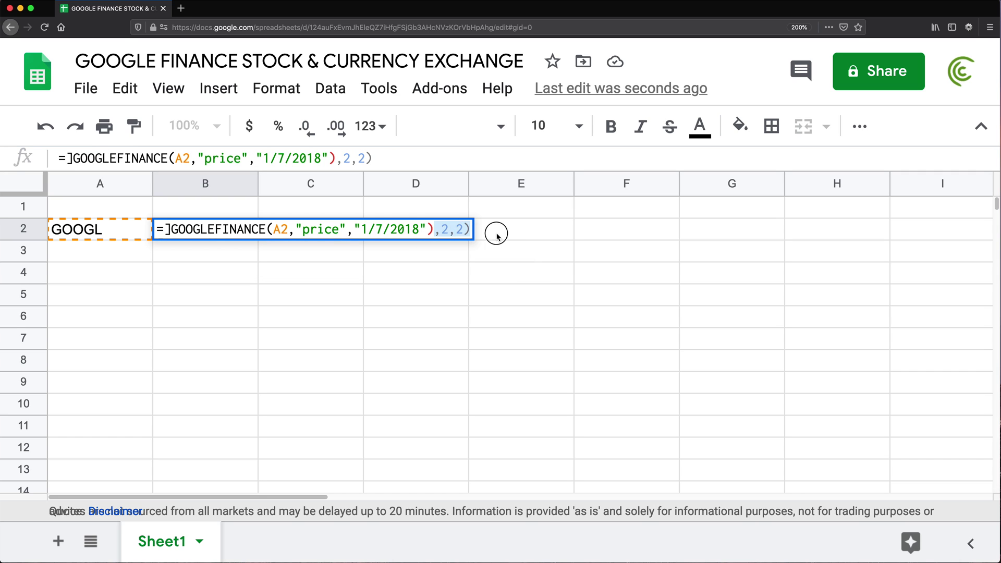
pyautogui.press('BackSpace')
pyautogui.press('Return')
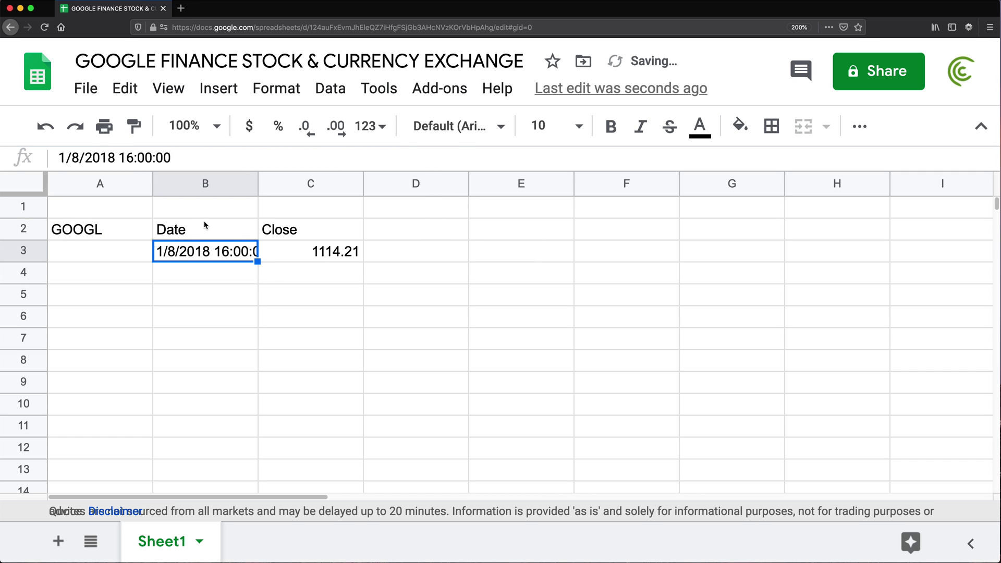
pyautogui.moveTo(205, 224); pyautogui.dragTo(298, 253)
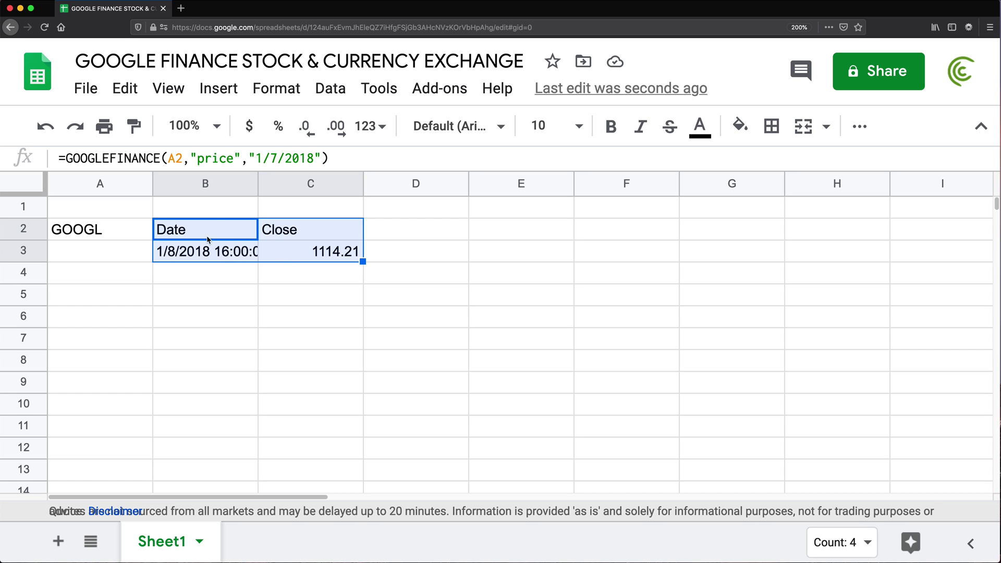
pyautogui.moveTo(208, 231); pyautogui.dragTo(293, 251)
pyautogui.click(350, 258)
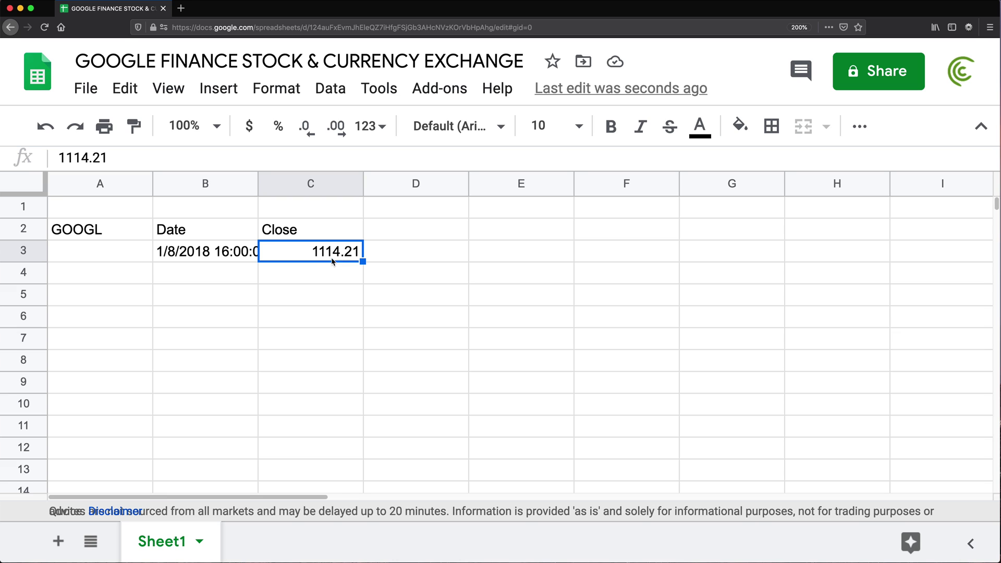
# Step: Wrap B2's formula in INDEX(...,2,2) once more
pyautogui.doubleClick(226, 238)
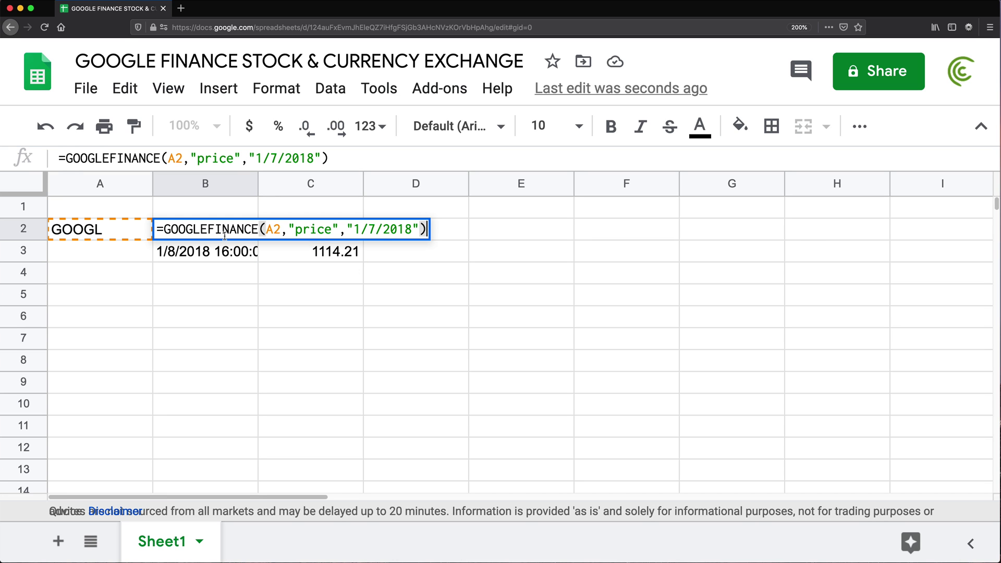
pyautogui.click(167, 231)
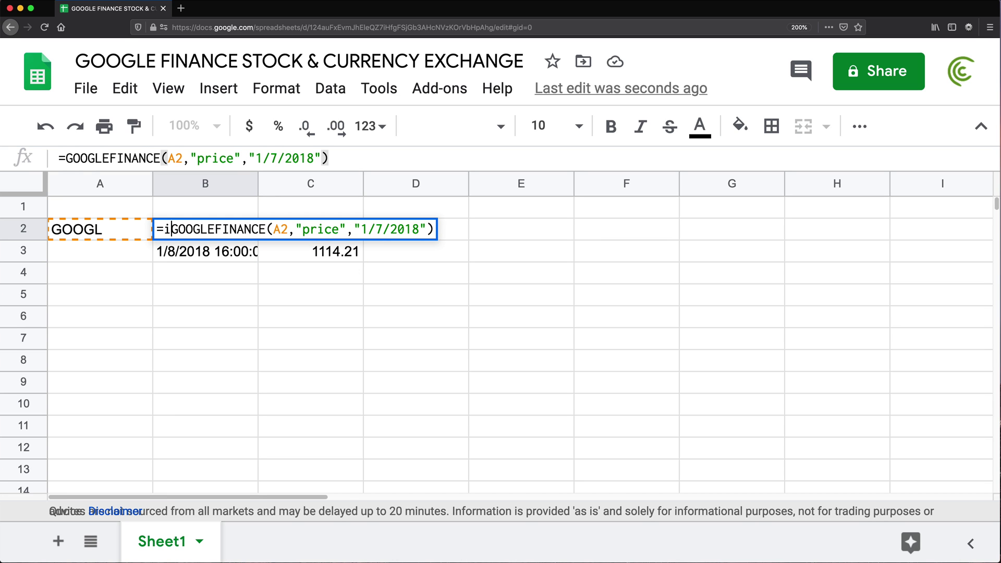
pyautogui.write('index(')
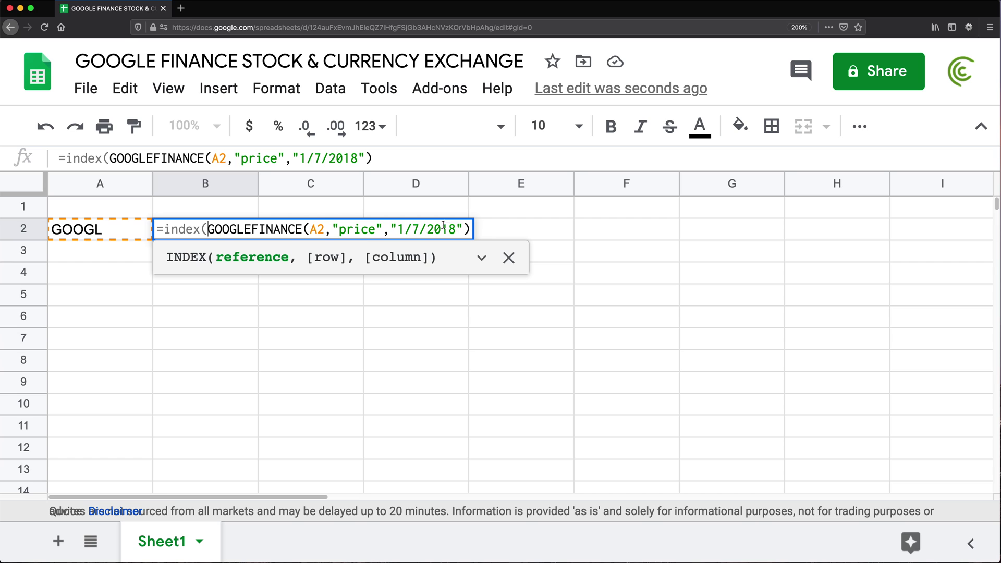
pyautogui.click(469, 229)
pyautogui.write('),')
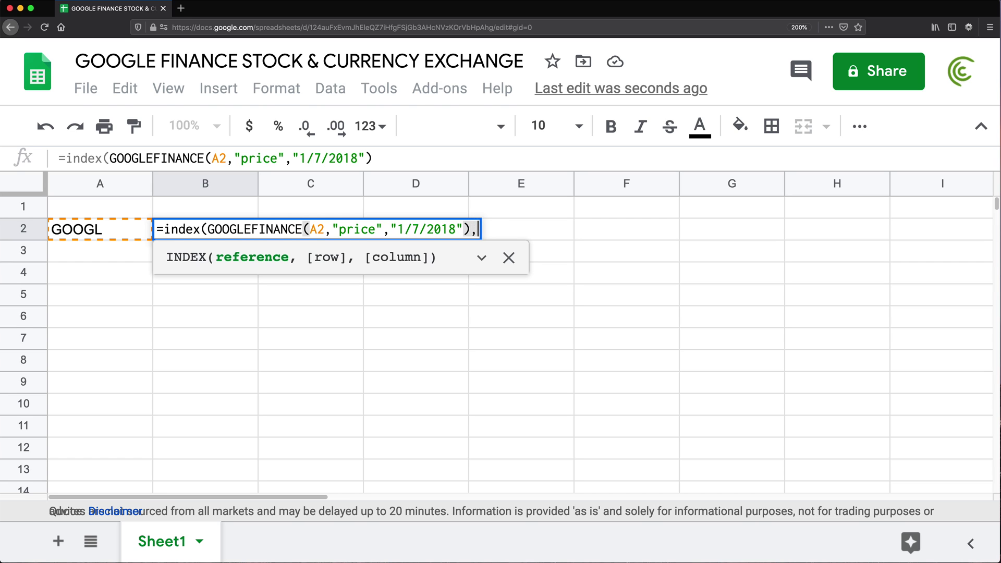
pyautogui.write('2,2')
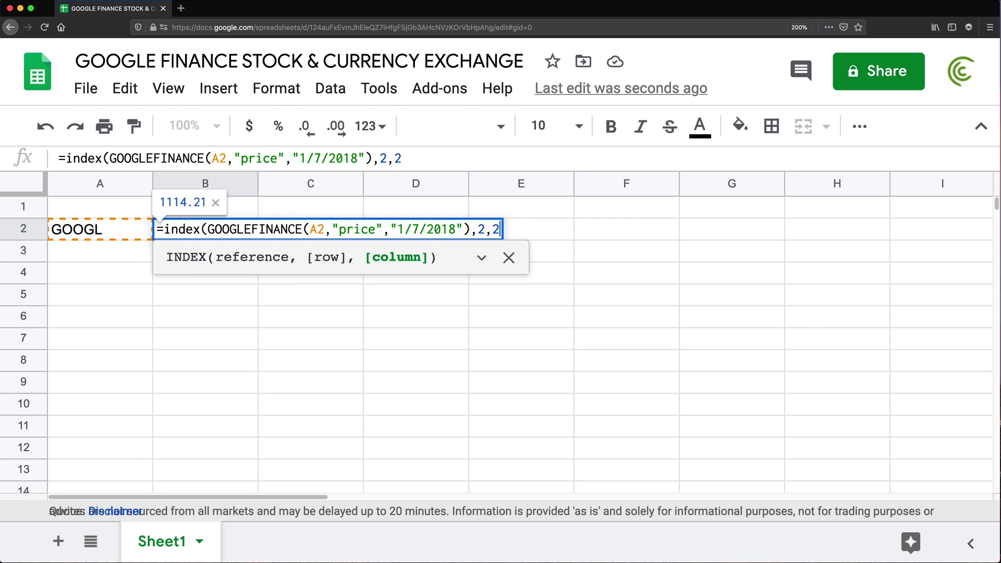
pyautogui.write(')')
pyautogui.press('Return')
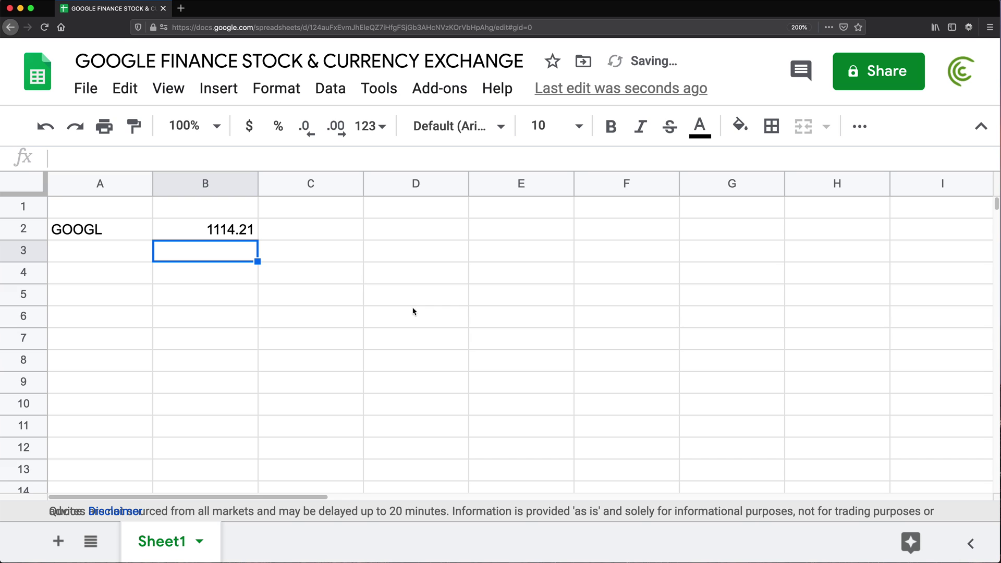
# Step: Strip the INDEX wrapper again, leaving =GOOGLEFINANCE(A2,"price","1/7/2018")
pyautogui.doubleClick(227, 233)
pyautogui.moveTo(205, 228); pyautogui.dragTo(163, 230)
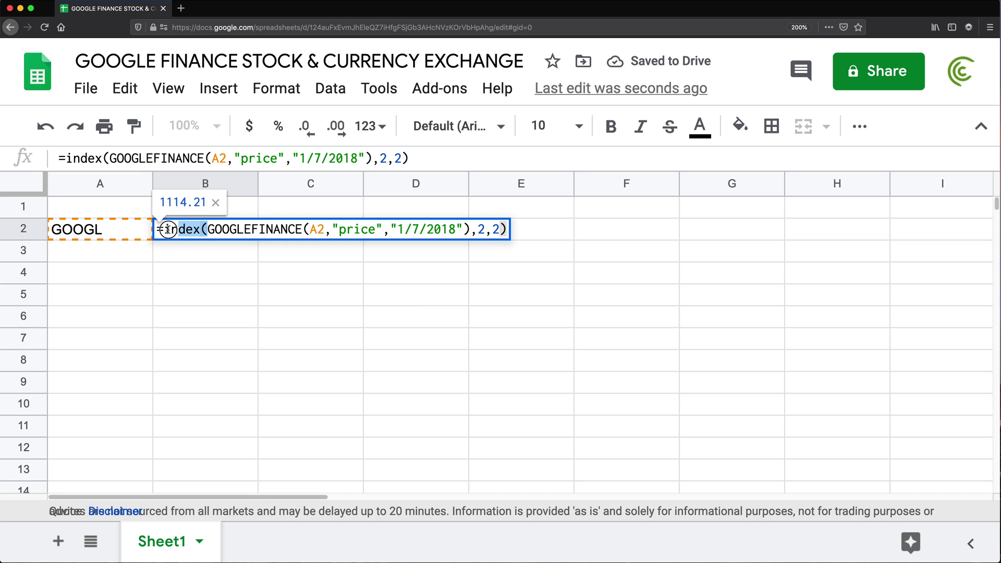
pyautogui.press('BackSpace')
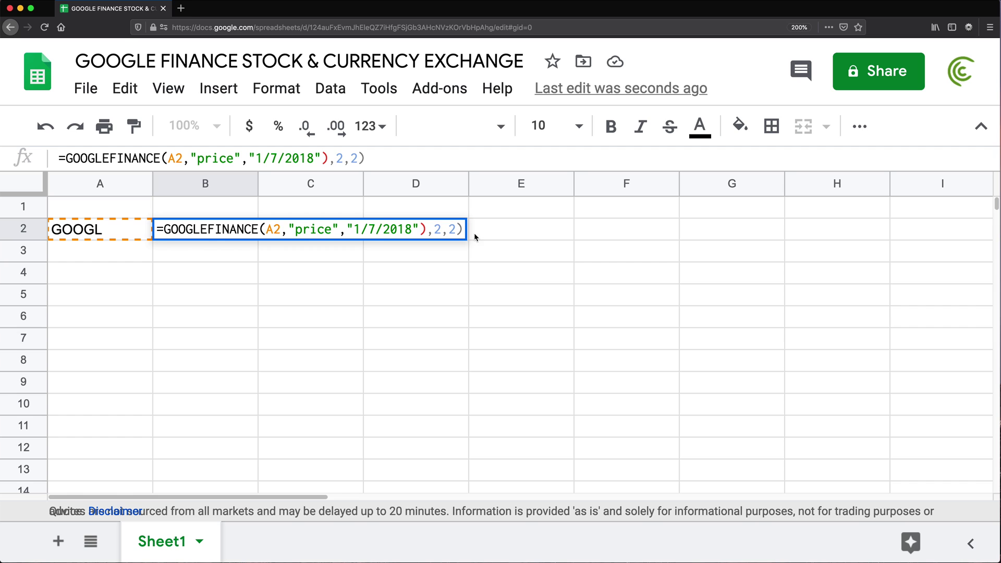
pyautogui.moveTo(427, 229); pyautogui.dragTo(485, 233)
pyautogui.press('BackSpace')
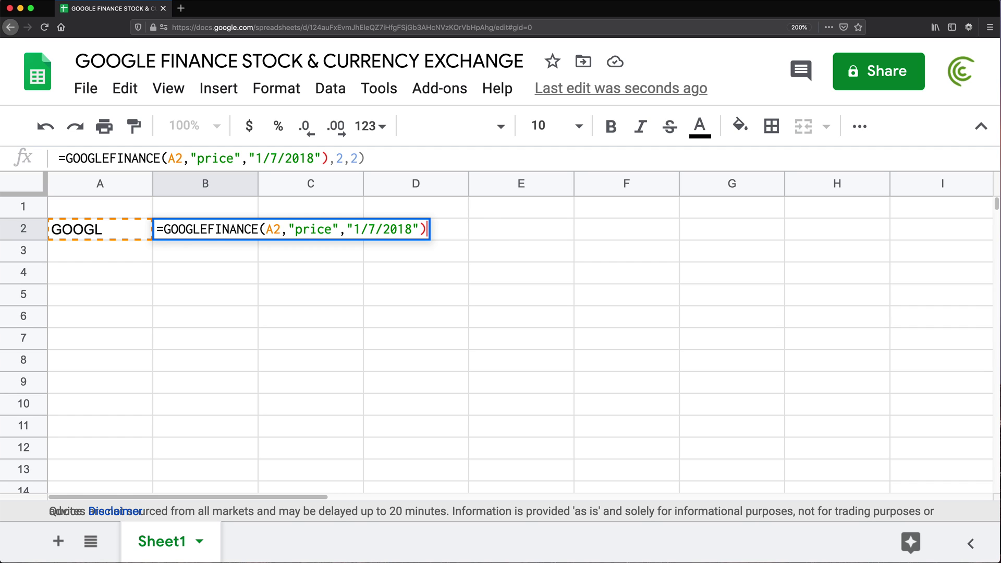
pyautogui.press('Return')
pyautogui.click(225, 236)
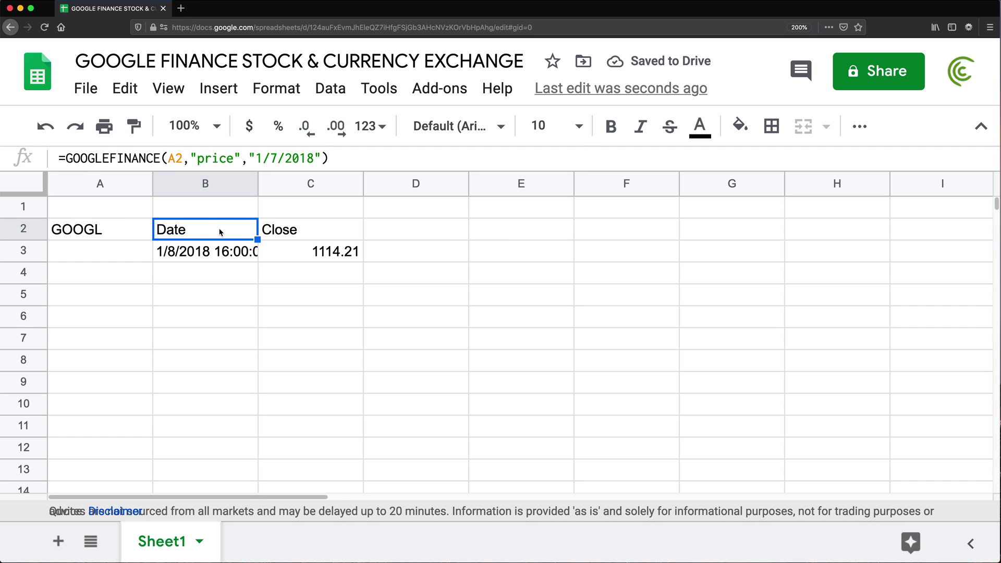
# Step: Expand B2's GOOGLEFINANCE function card and open the full help article
pyautogui.doubleClick(210, 232)
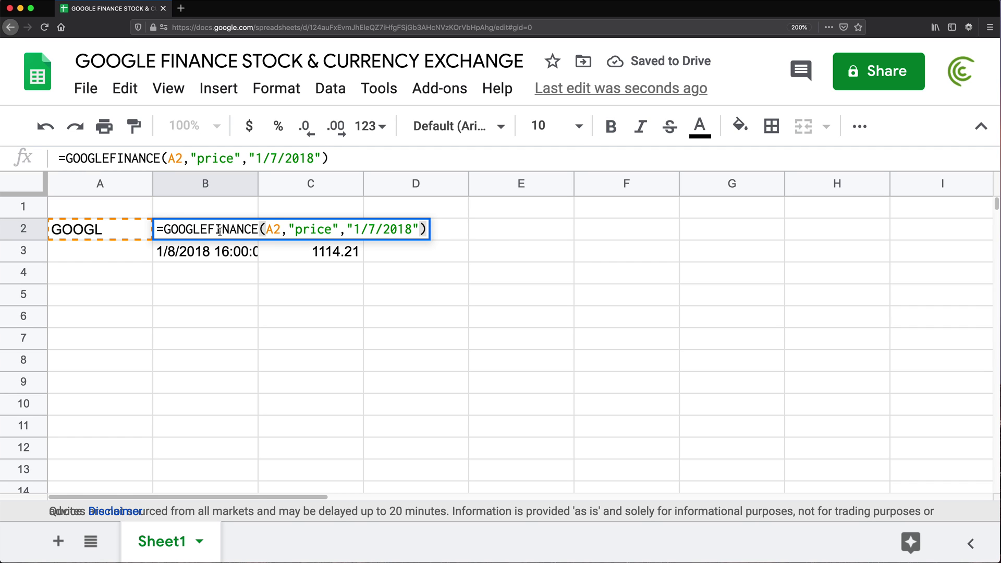
pyautogui.click(422, 230)
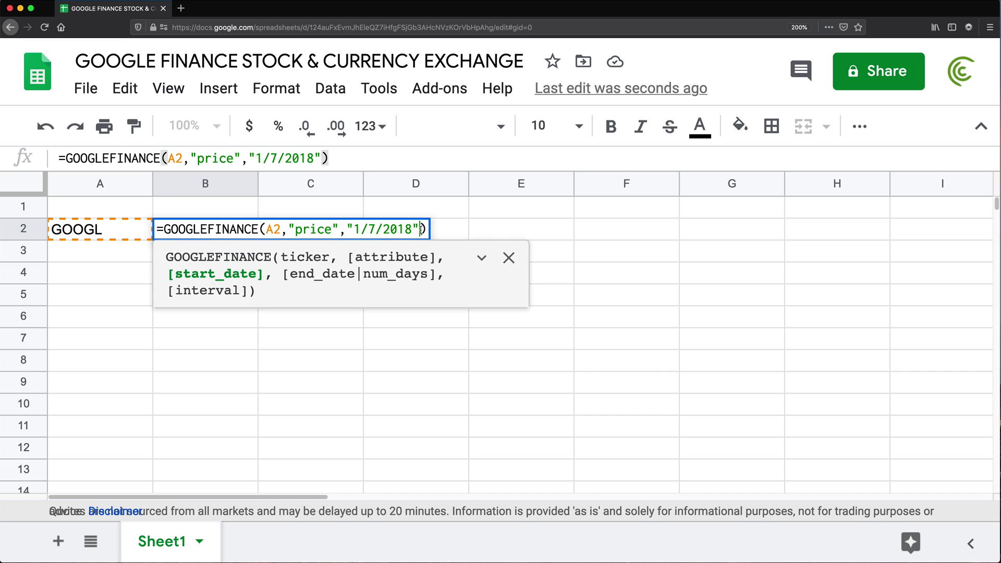
pyautogui.click(481, 258)
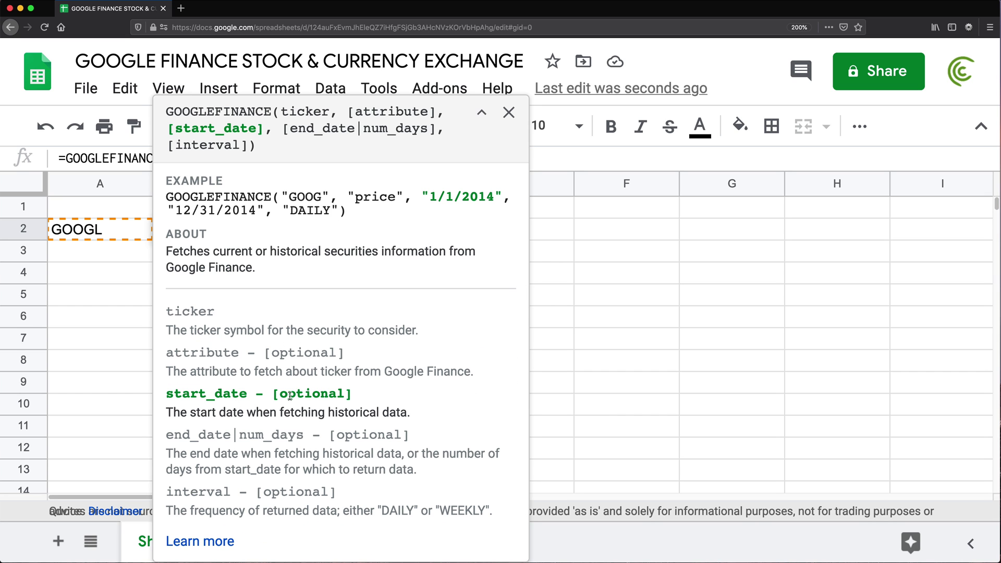
pyautogui.click(213, 542)
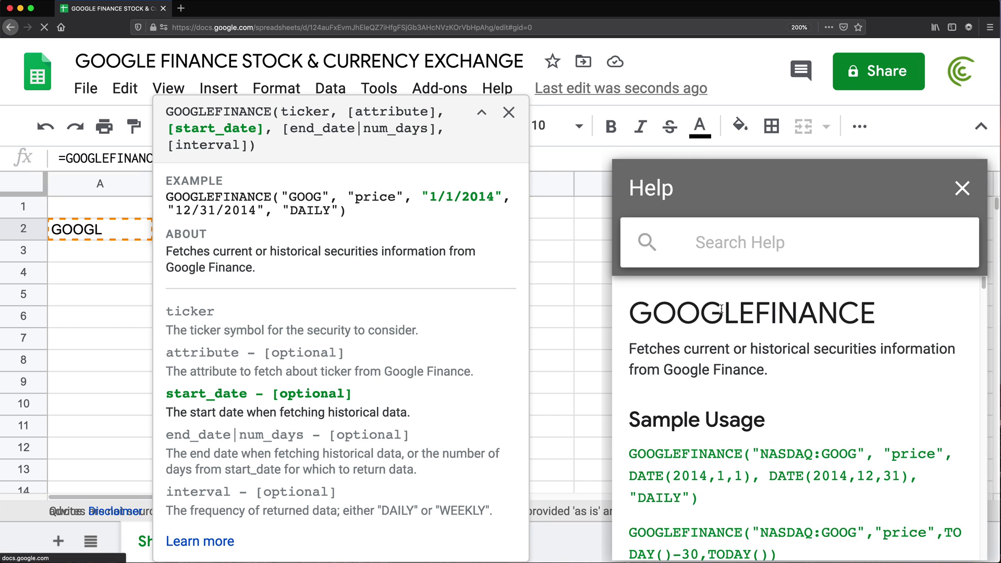
pyautogui.scroll(-5, 722, 309)
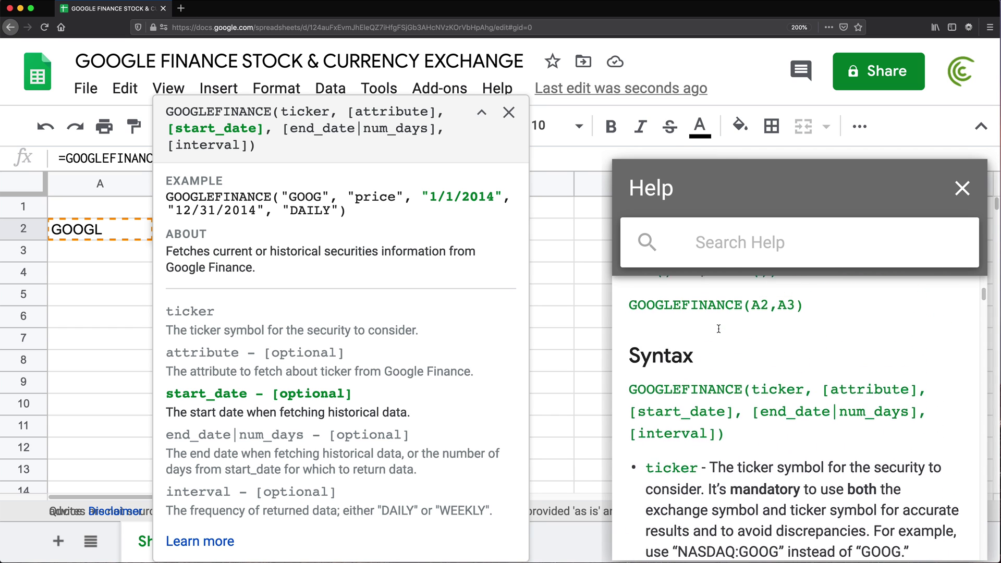
pyautogui.scroll(-8, 719, 329)
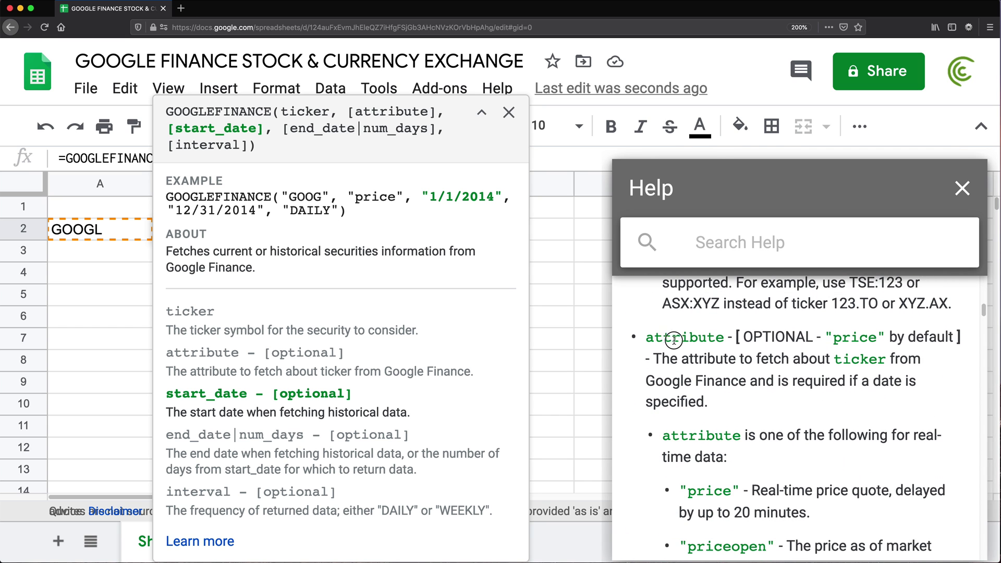
# Step: Read through the real-time and historical attributes, such as high, low, volume and all
pyautogui.moveTo(664, 340); pyautogui.dragTo(756, 413)
pyautogui.scroll(-2, 727, 421)
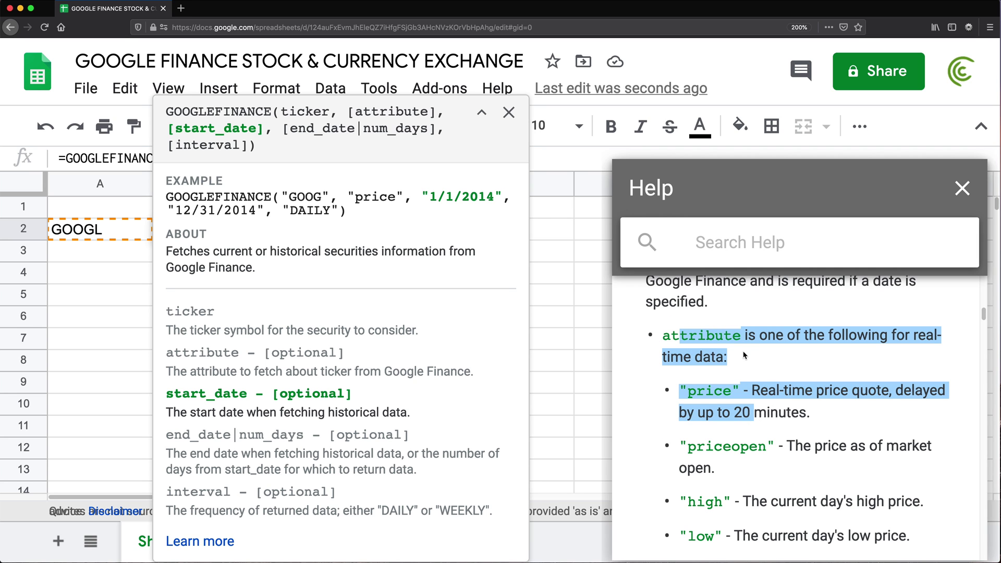
pyautogui.scroll(-1, 729, 373)
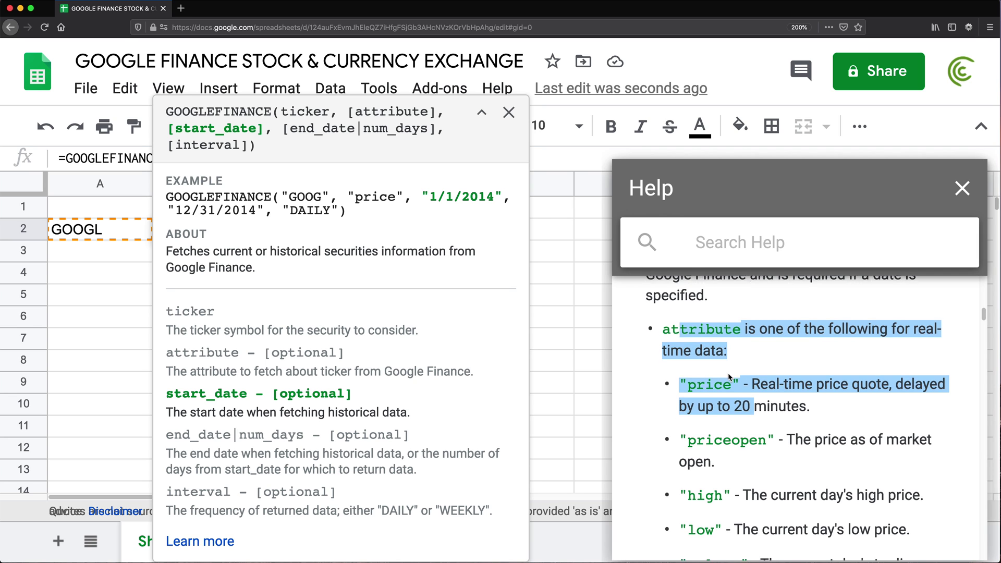
pyautogui.scroll(-6, 730, 370)
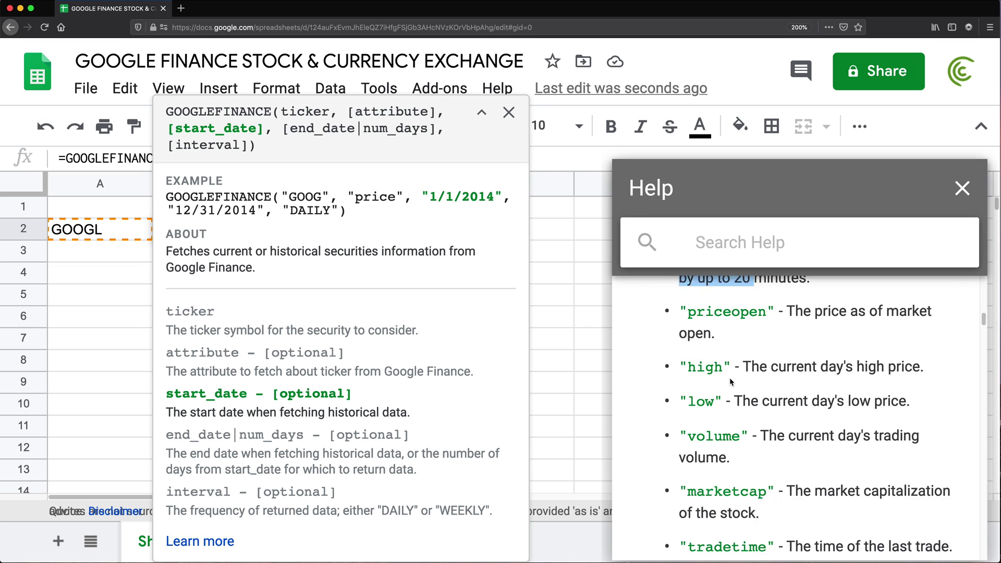
pyautogui.scroll(-6, 731, 383)
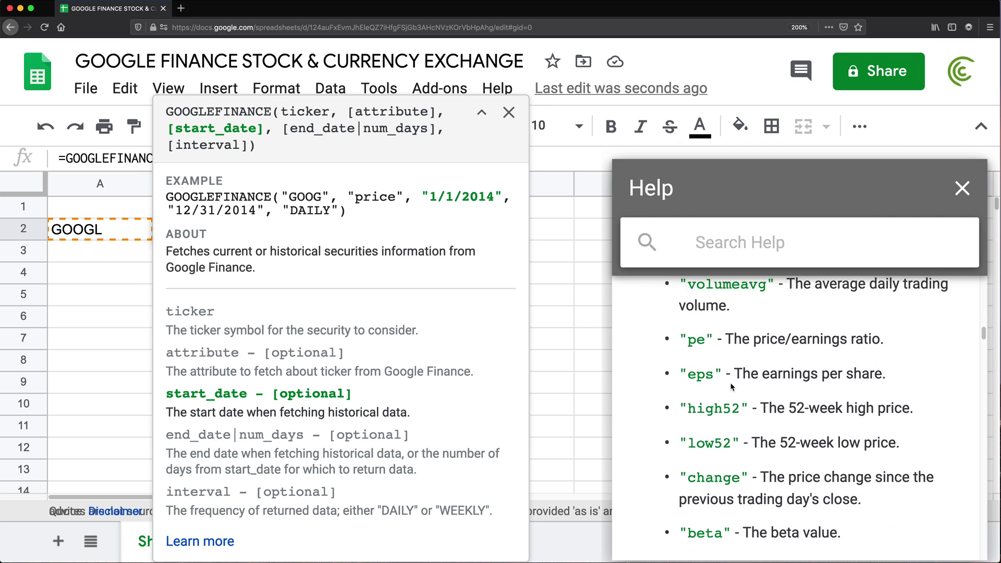
pyautogui.scroll(-6, 732, 385)
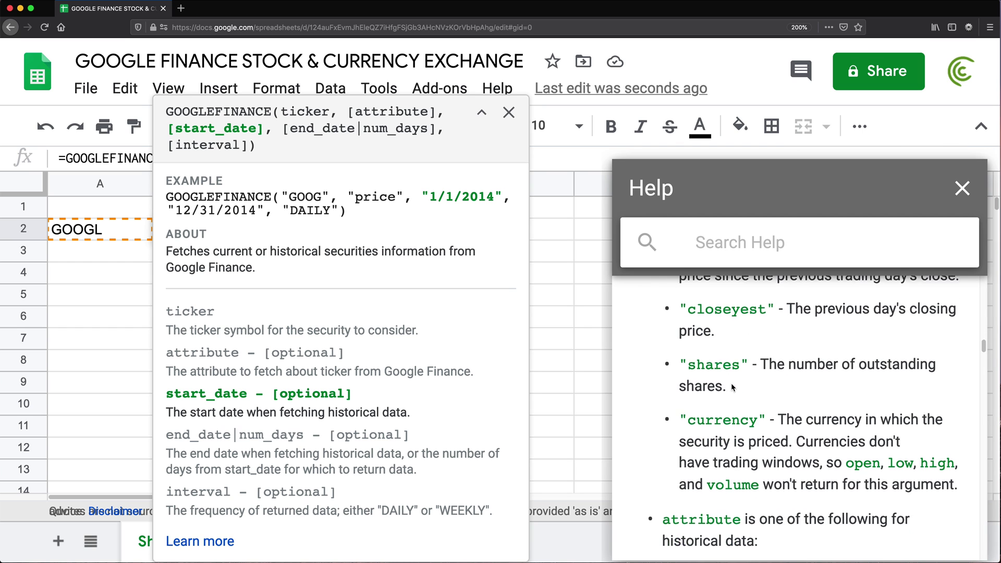
pyautogui.scroll(-1, 731, 385)
pyautogui.moveTo(672, 353); pyautogui.dragTo(796, 371)
pyautogui.scroll(-1, 796, 370)
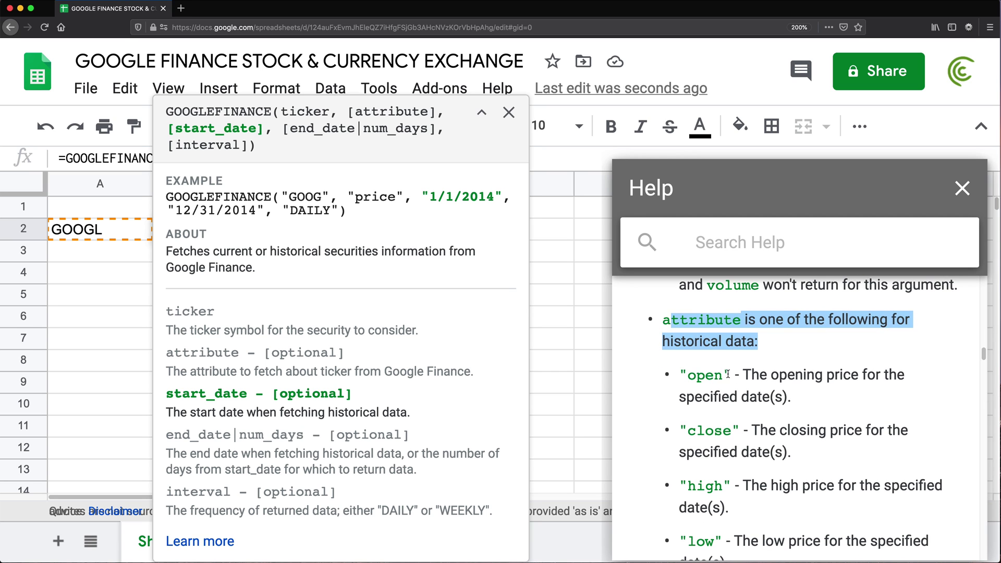
pyautogui.moveTo(696, 375); pyautogui.dragTo(751, 485)
pyautogui.scroll(-2, 713, 343)
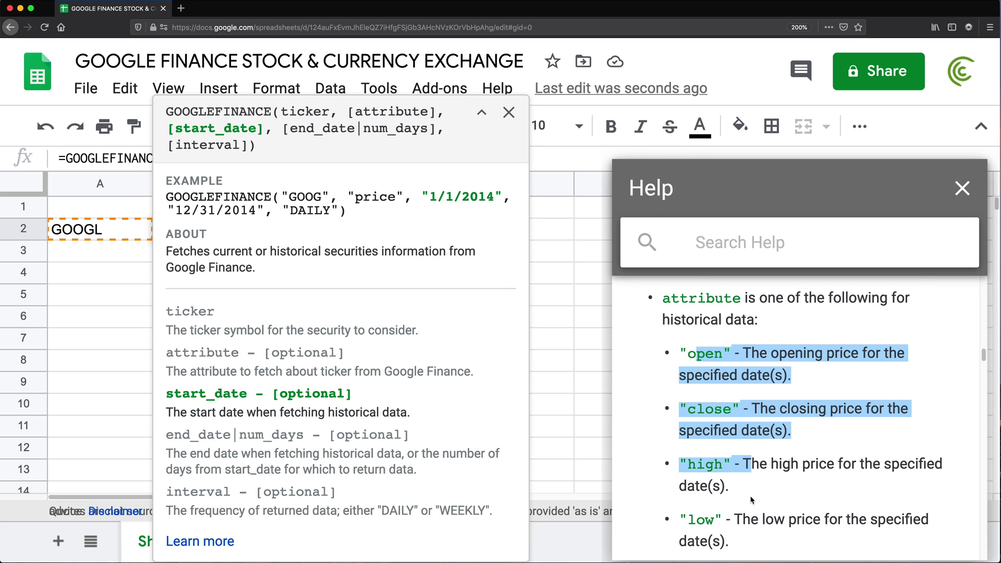
pyautogui.scroll(1, 716, 339)
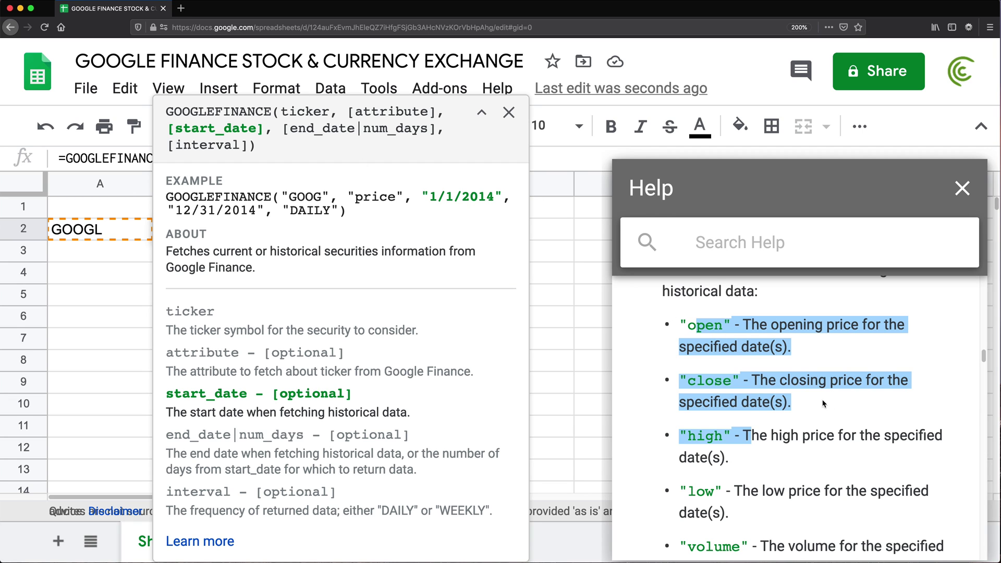
pyautogui.scroll(-1, 716, 330)
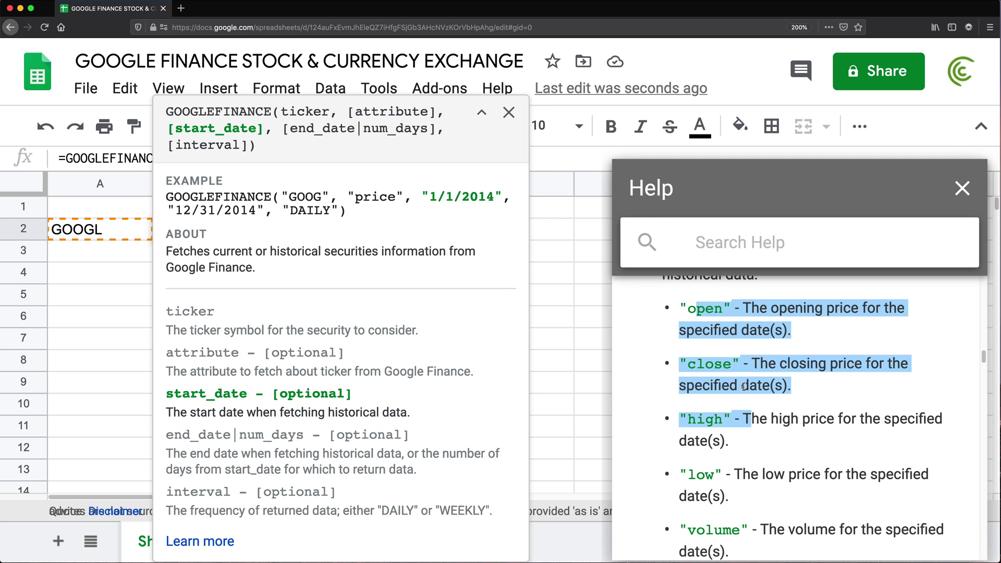
pyautogui.scroll(-4, 744, 387)
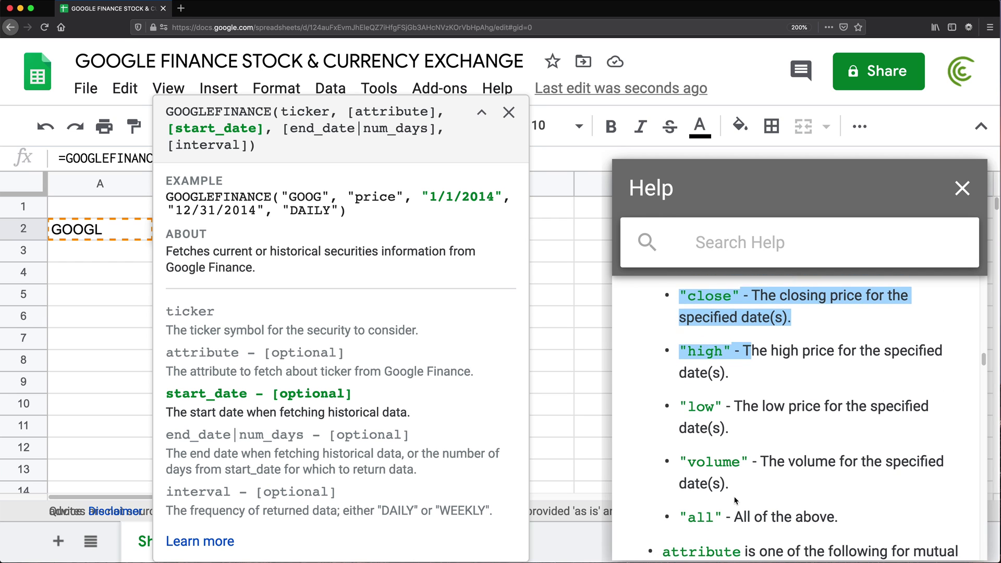
pyautogui.scroll(-4, 643, 421)
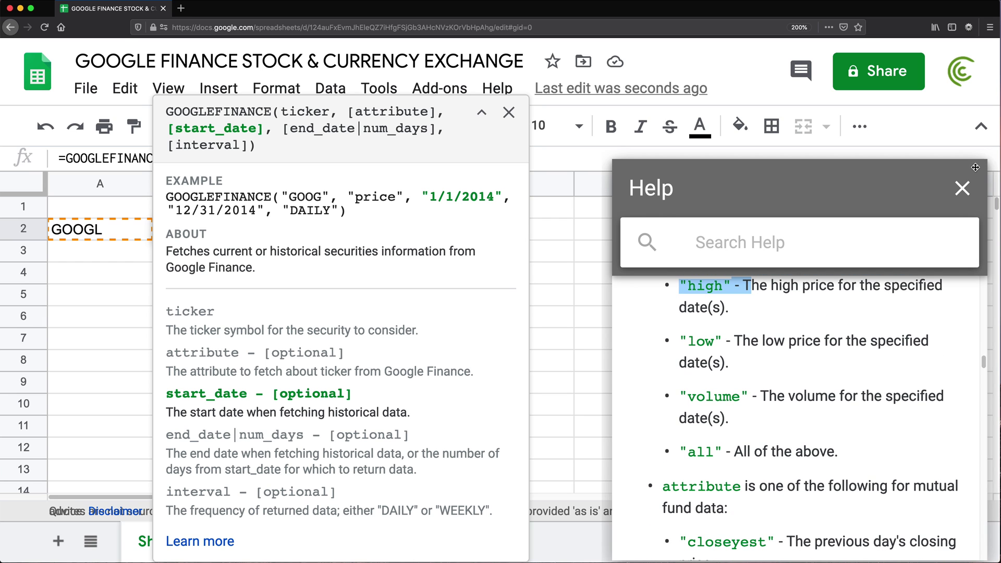
# Step: Close the help panels and switch B2's attribute from price to volume
pyautogui.click(965, 200)
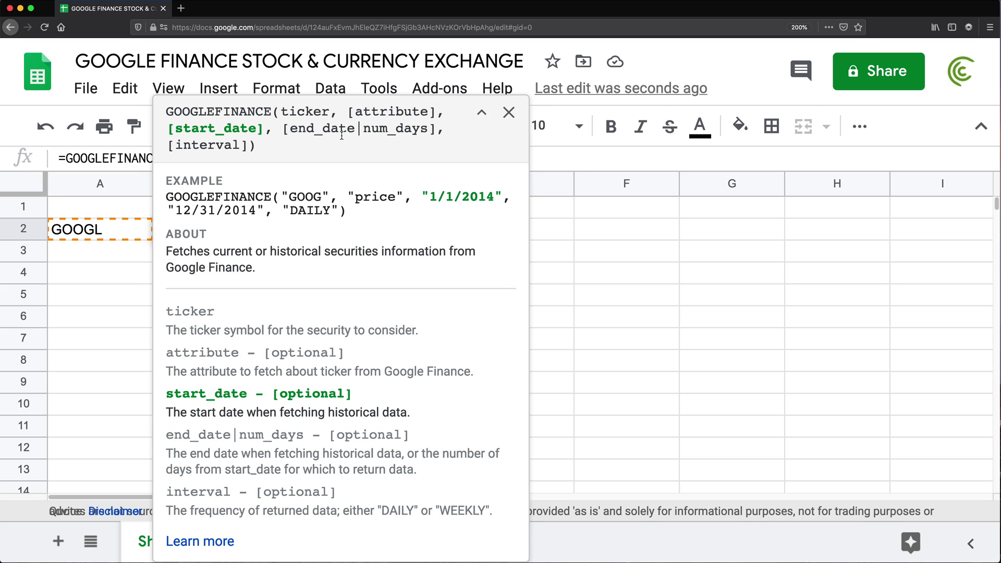
pyautogui.click(481, 113)
pyautogui.doubleClick(313, 229)
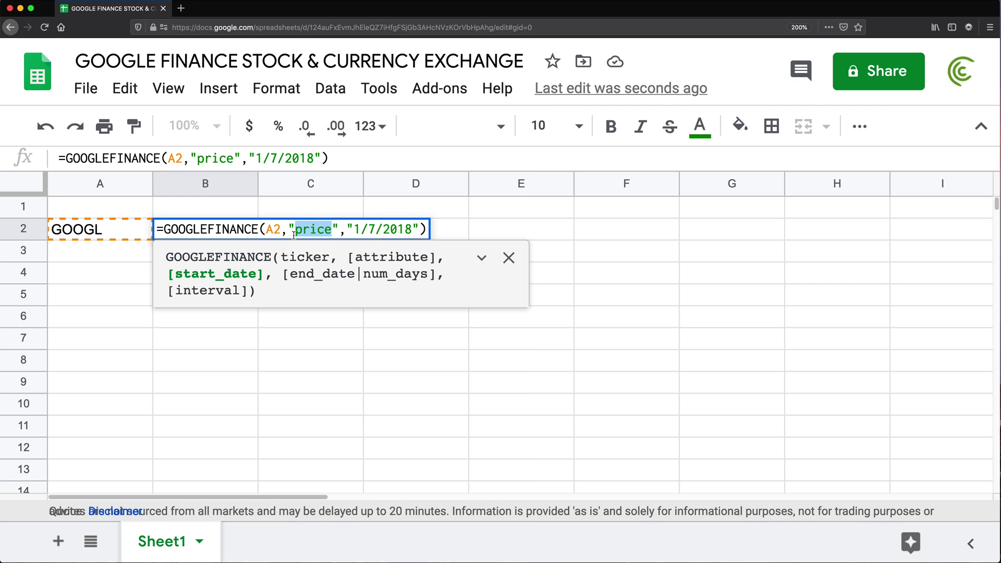
pyautogui.write('volume')
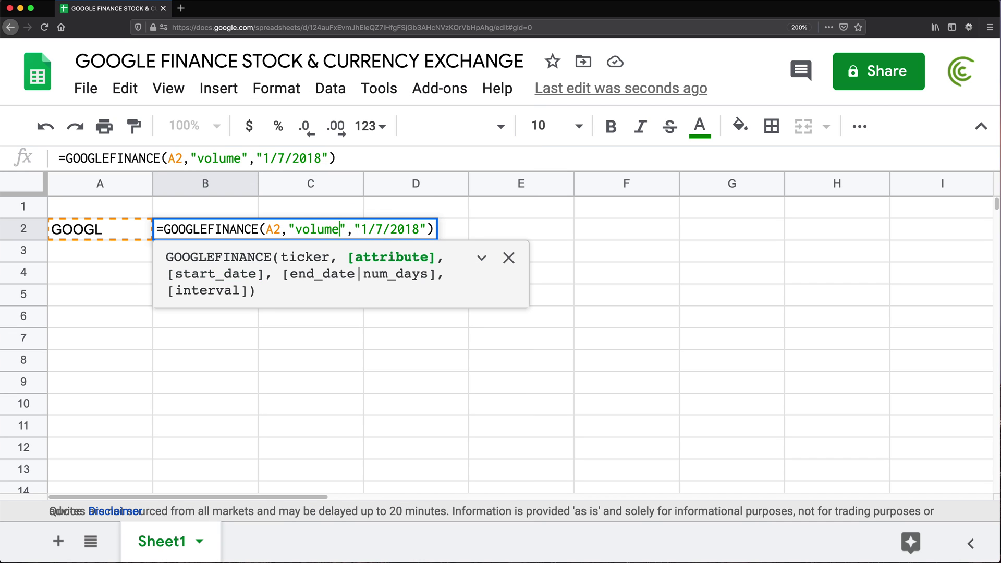
pyautogui.press('Return')
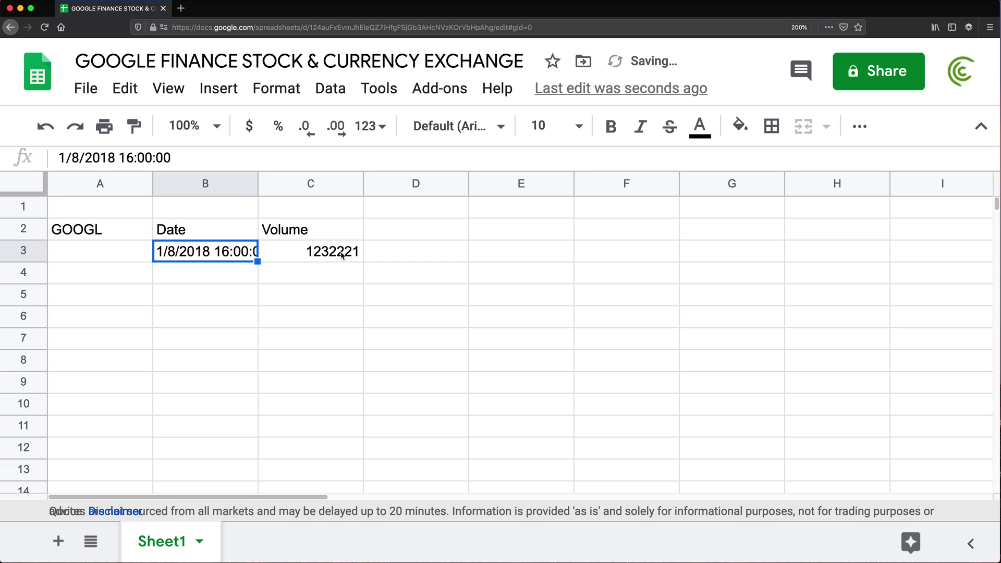
pyautogui.click(324, 254)
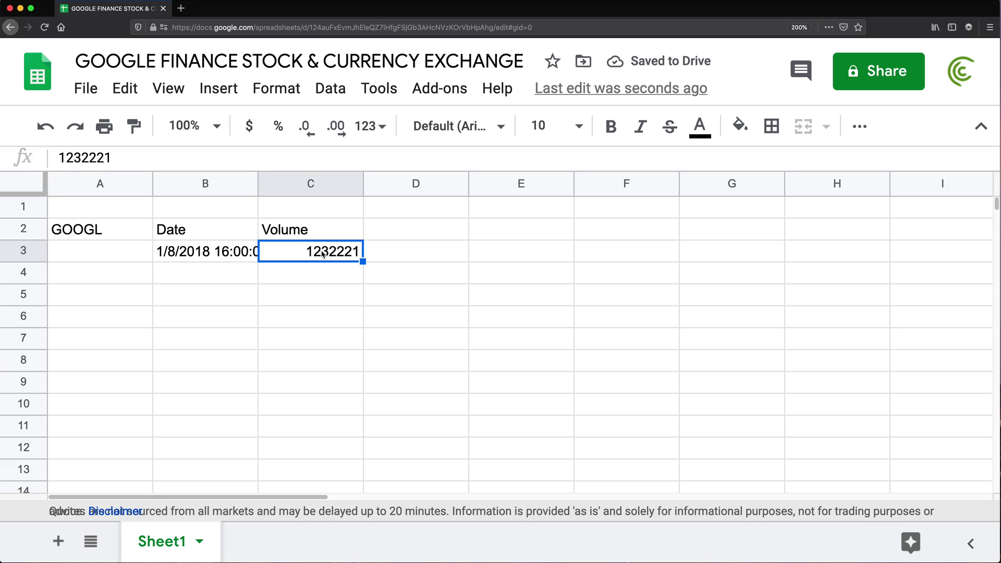
# Step: Change B2's attribute to "all" and review the returned table B2:G3
pyautogui.doubleClick(227, 225)
pyautogui.moveTo(340, 229); pyautogui.dragTo(294, 230)
pyautogui.write('all","1/7/2018")')
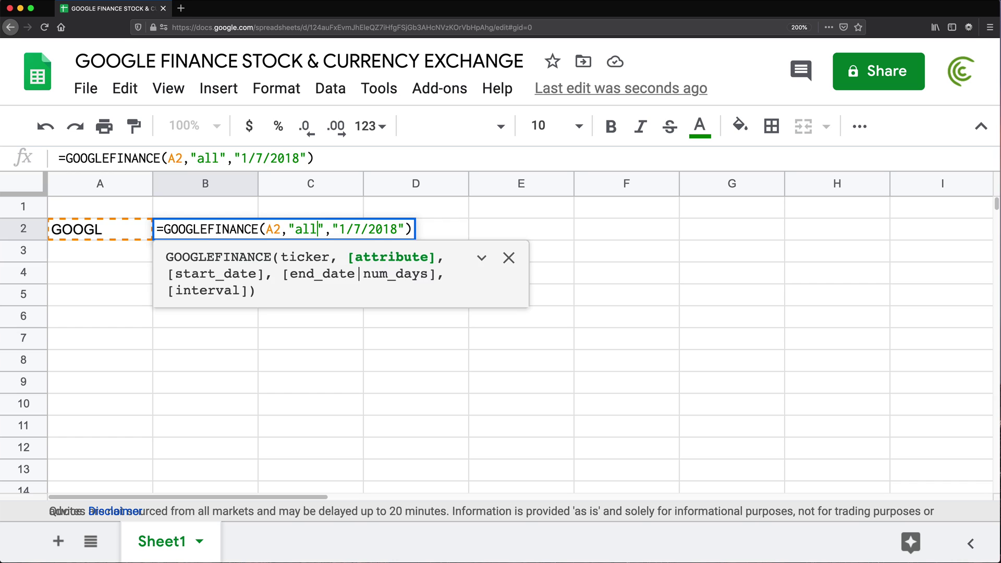
pyautogui.press('Return')
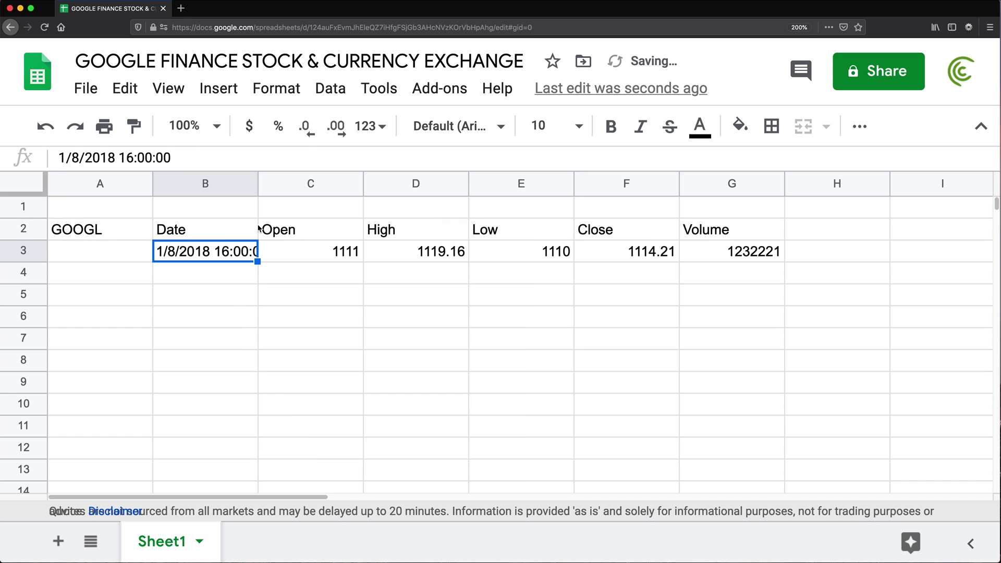
pyautogui.moveTo(256, 228); pyautogui.dragTo(751, 252)
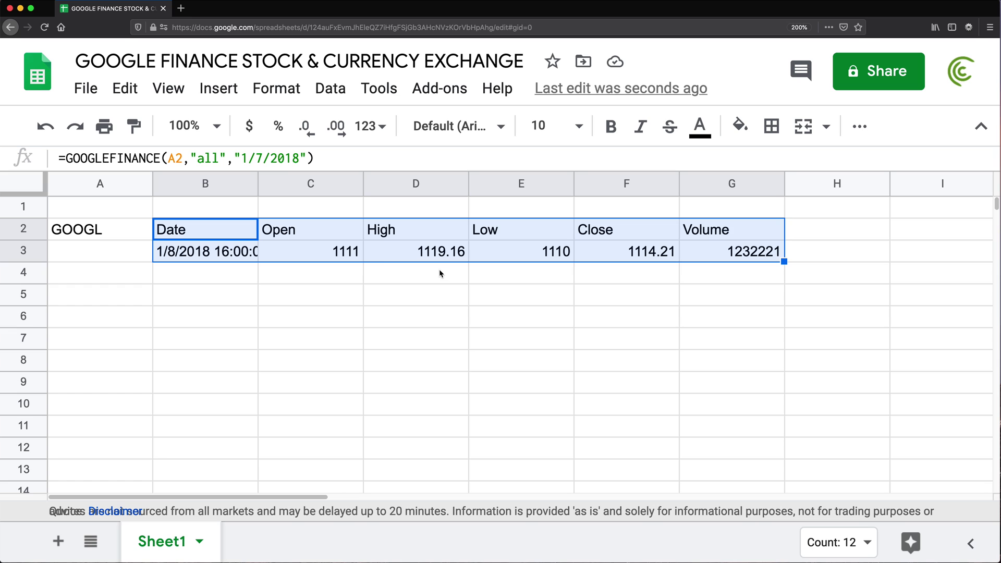
pyautogui.click(630, 258)
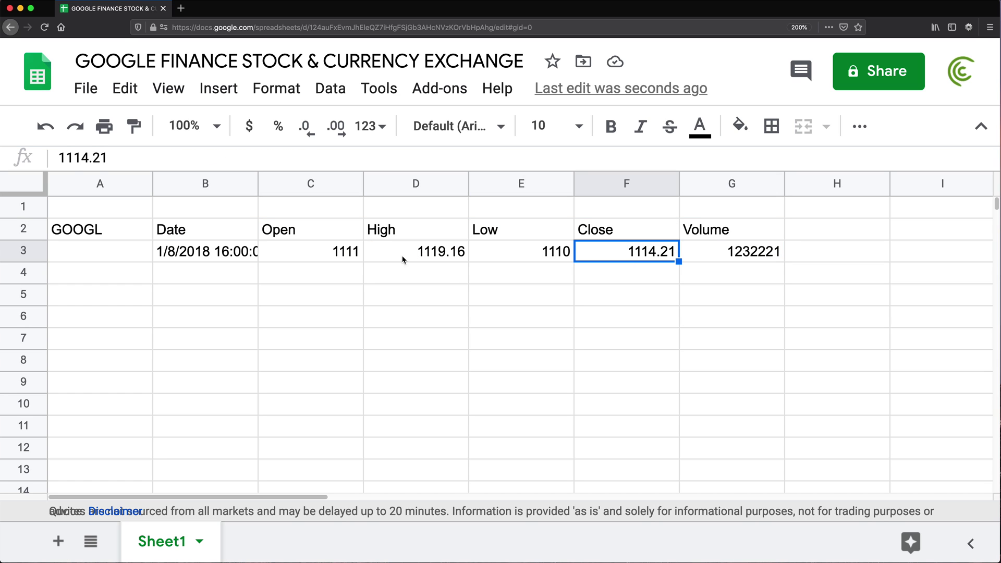
# Step: Set B2's attribute to "close" so only Date and Close are returned
pyautogui.doubleClick(236, 230)
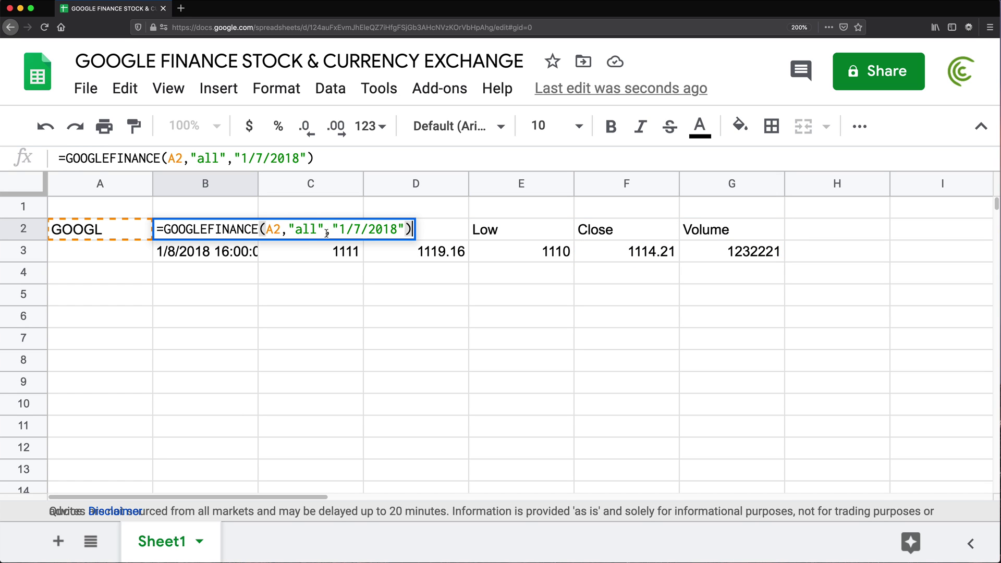
pyautogui.moveTo(319, 230); pyautogui.dragTo(288, 230)
pyautogui.write('clos')
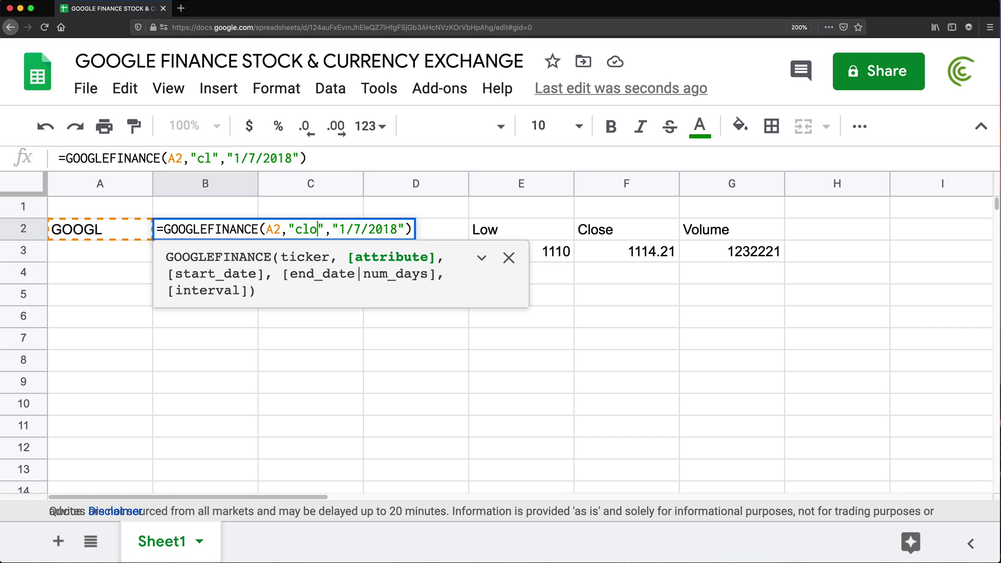
pyautogui.press('Return')
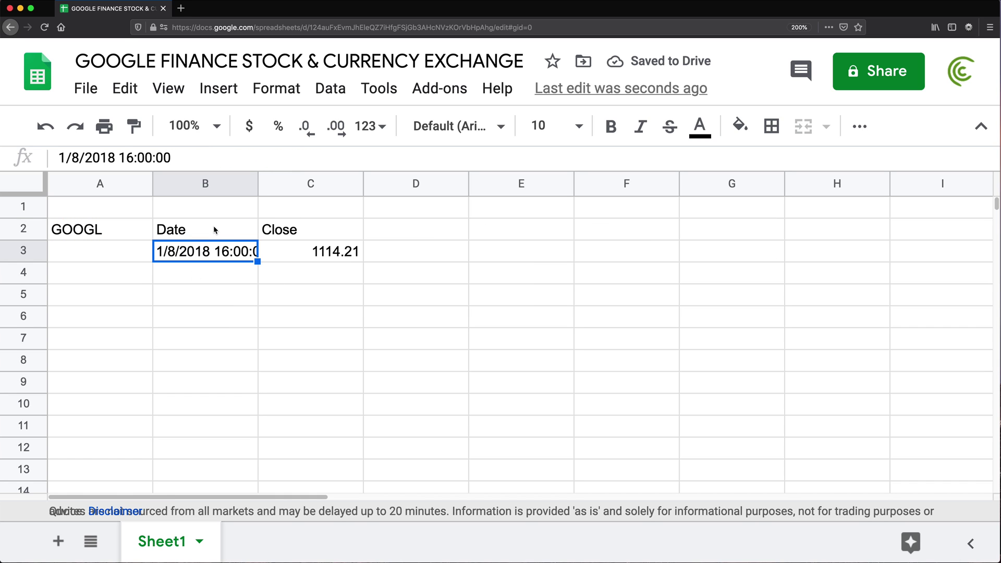
# Step: Add 2/3/2018 as the end date in B2's GOOGLEFINANCE formula
pyautogui.doubleClick(214, 230)
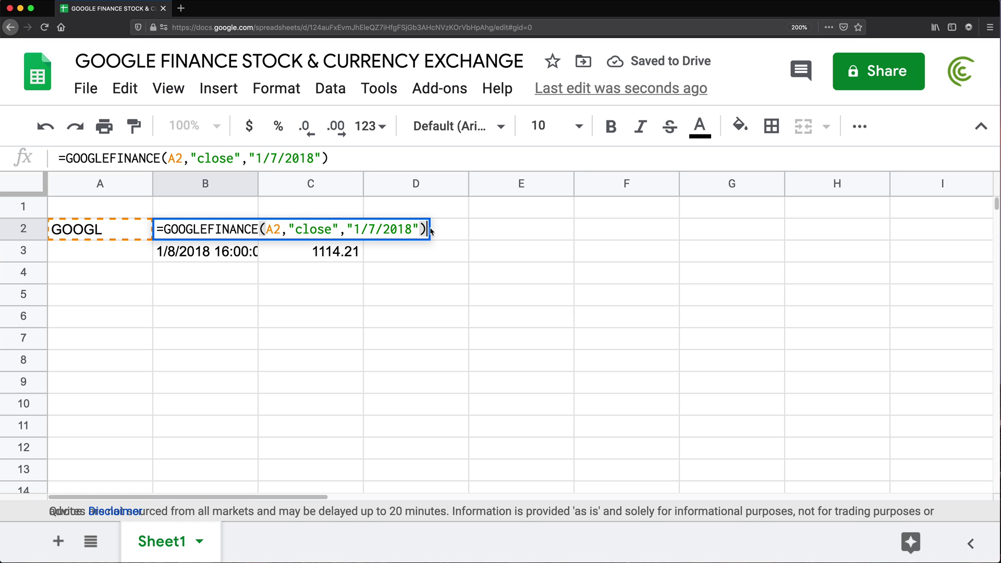
pyautogui.click(421, 229)
pyautogui.write(',')
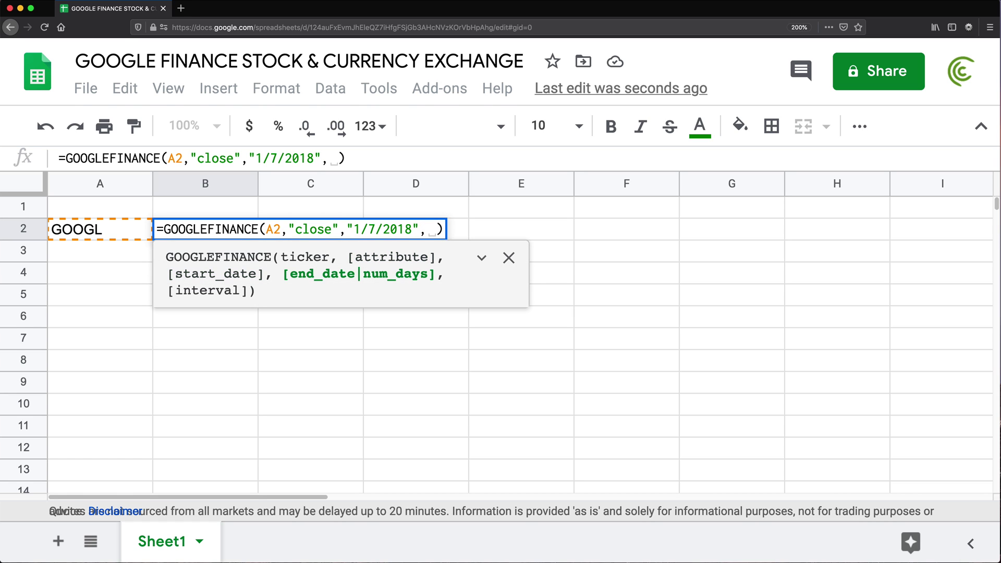
pyautogui.press('BackSpace')
pyautogui.write('","')
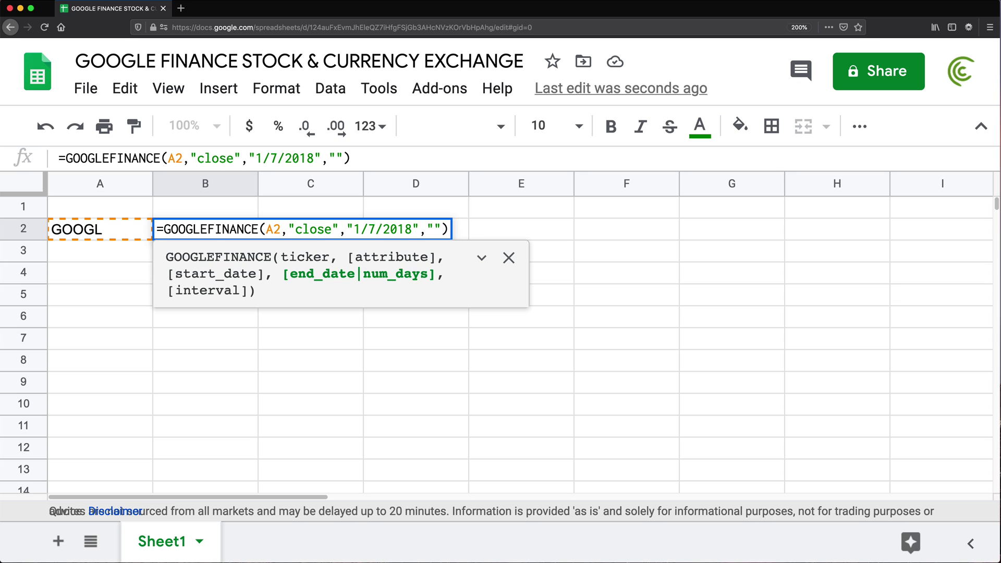
pyautogui.write('2')
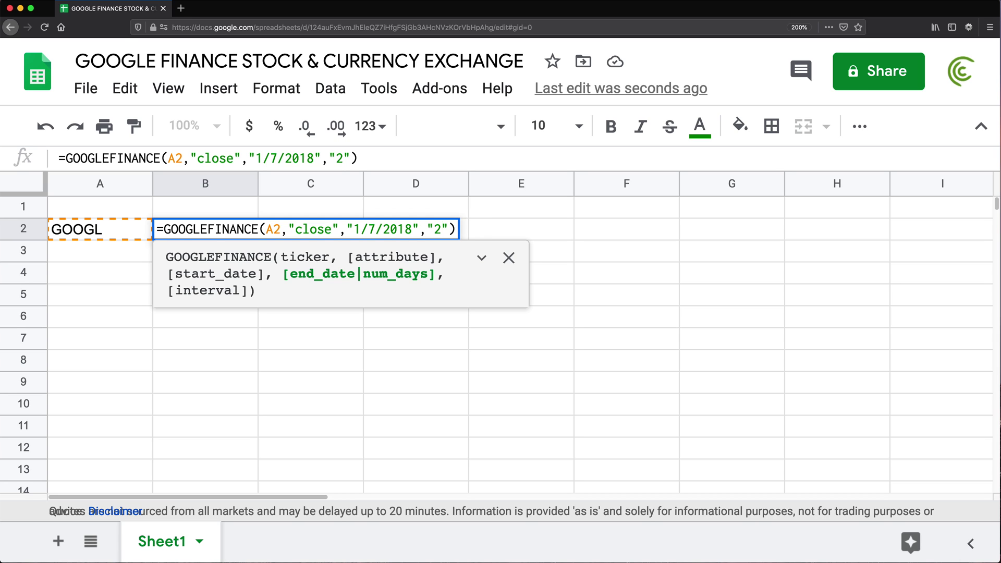
pyautogui.write('/3/')
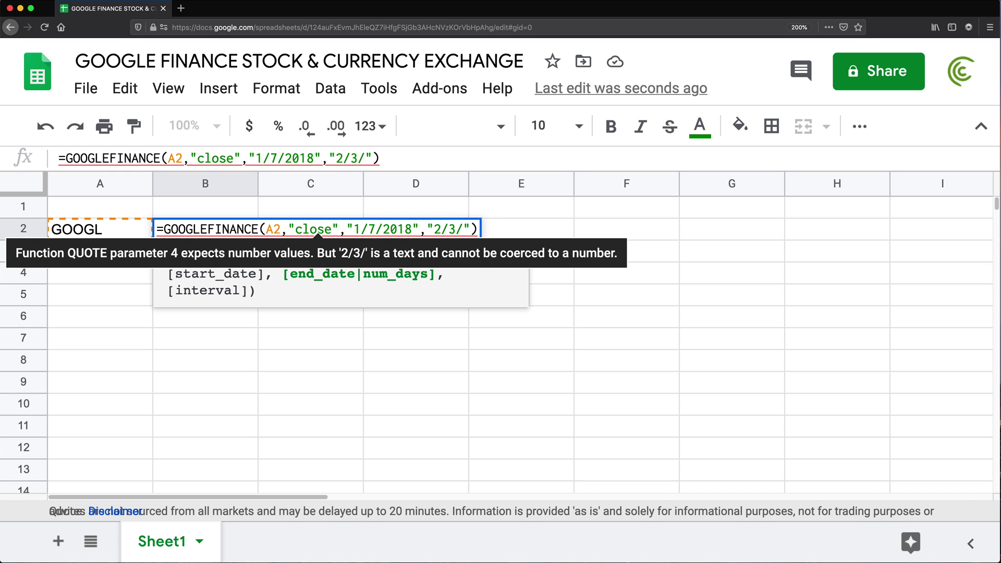
pyautogui.write('2018')
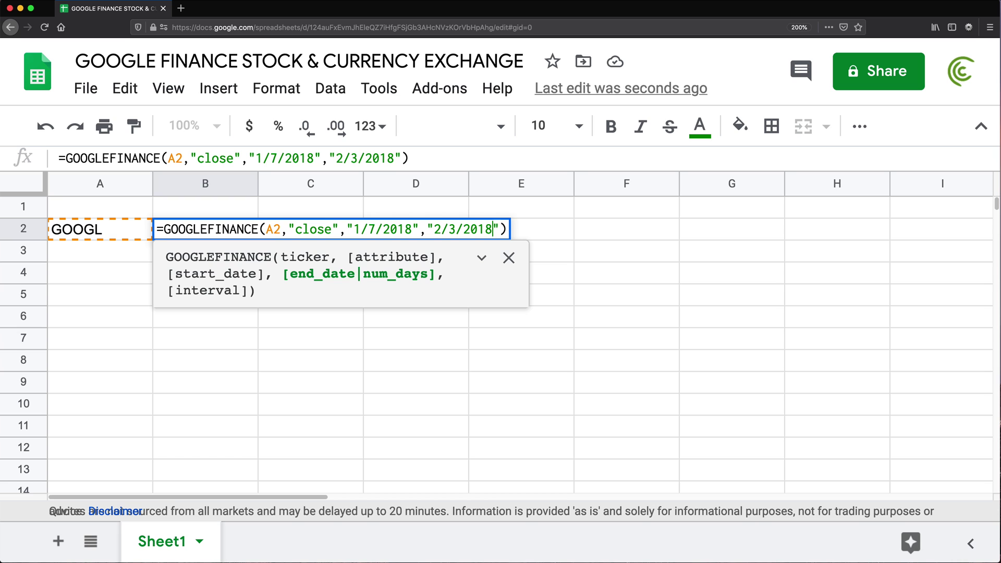
pyautogui.press('Return')
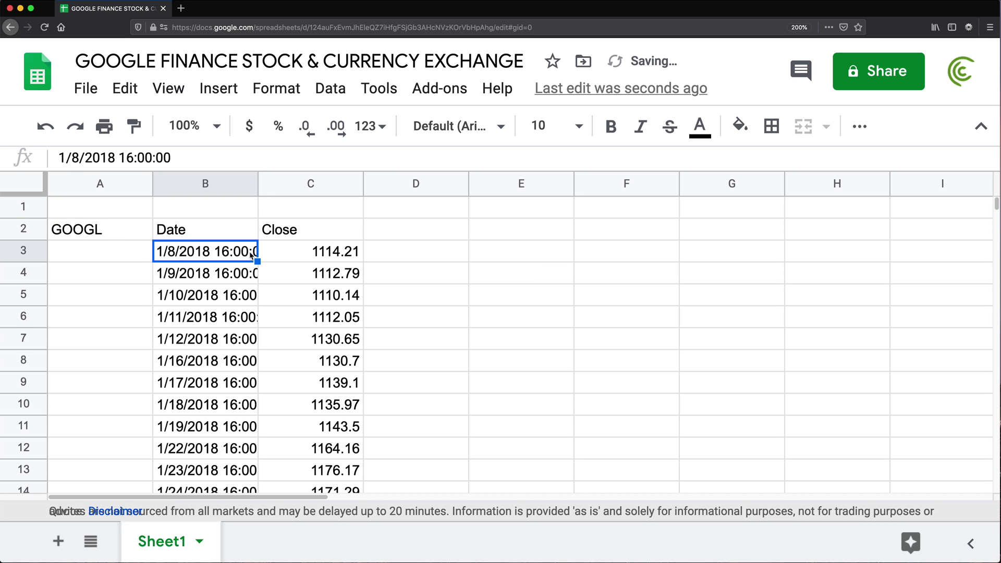
# Step: Scroll through the returned daily closes and check the 1/12/2018 and 1/16/2018 dates
pyautogui.scroll(-5, 221, 258)
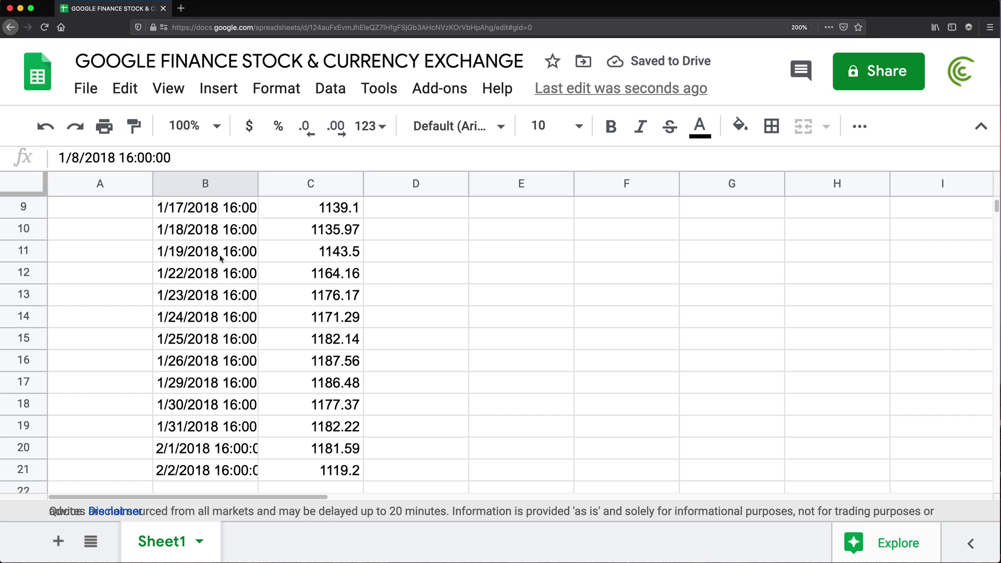
pyautogui.scroll(-2, 221, 259)
pyautogui.scroll(7, 219, 258)
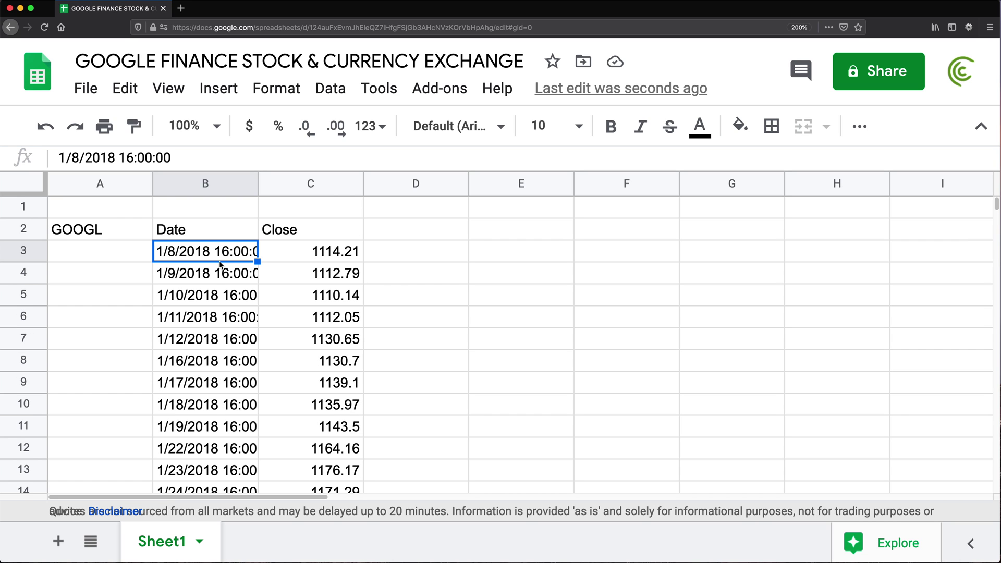
pyautogui.doubleClick(202, 231)
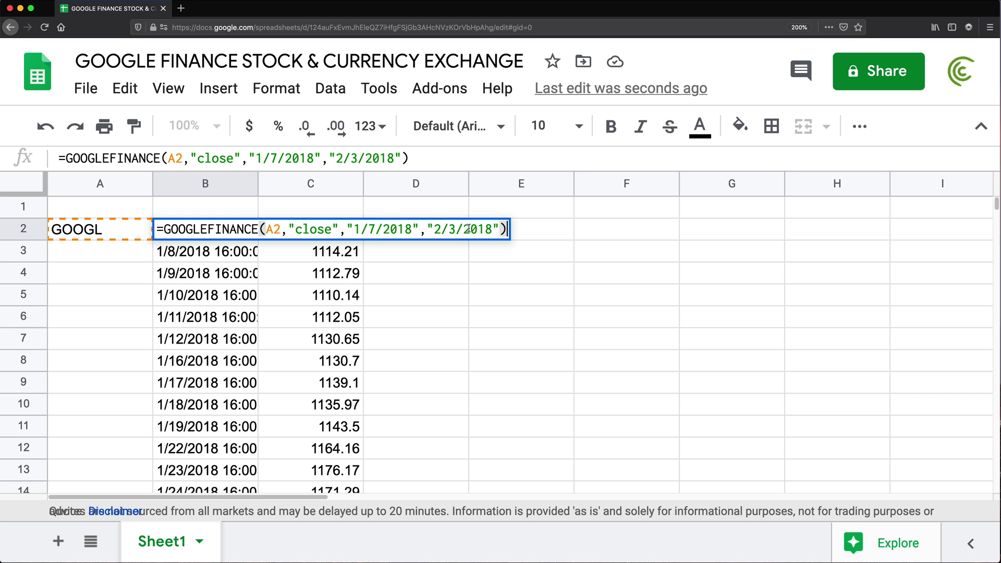
pyautogui.press('Escape')
pyautogui.scroll(-2, 214, 316)
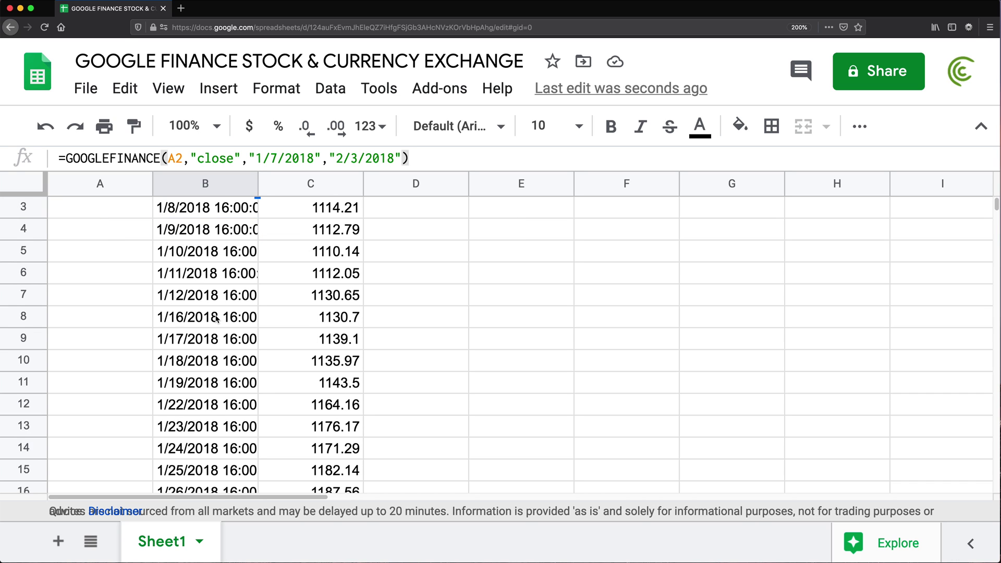
pyautogui.scroll(-3, 217, 319)
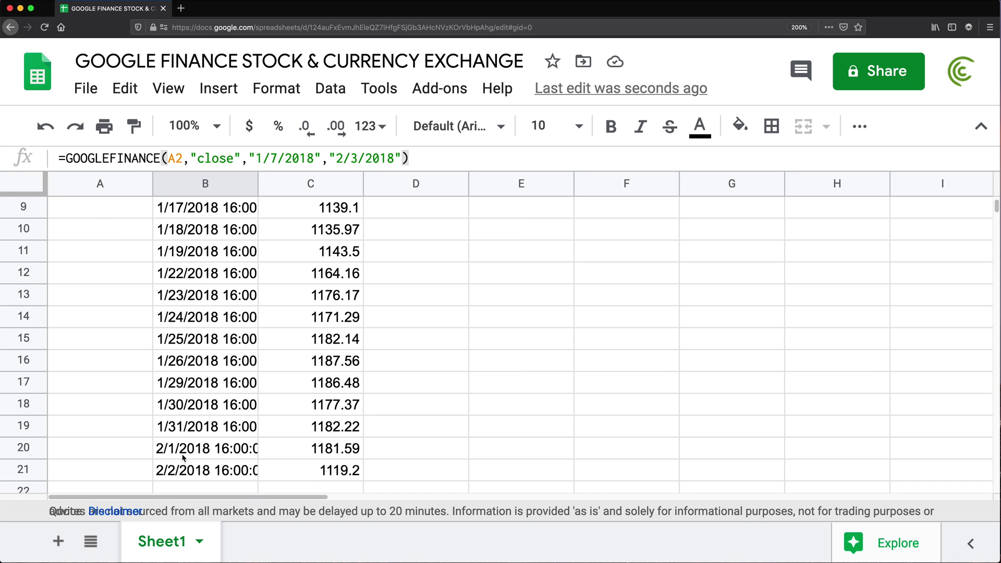
pyautogui.scroll(4, 186, 452)
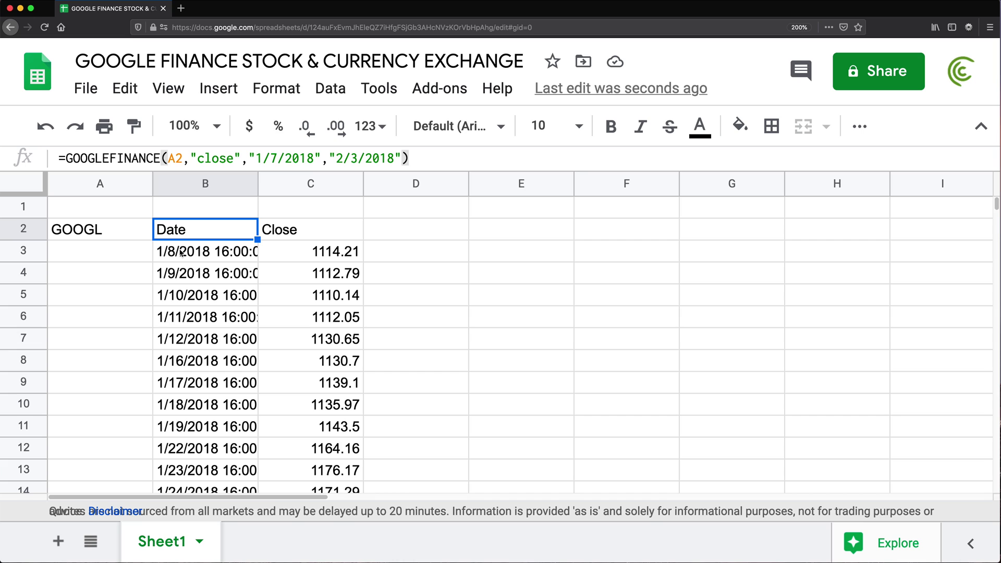
pyautogui.click(193, 345)
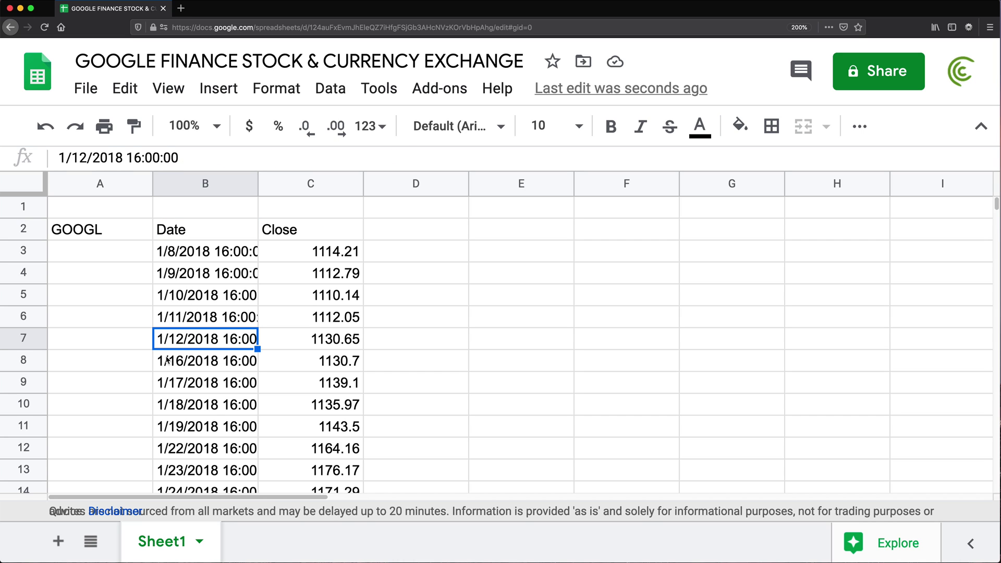
pyautogui.click(184, 365)
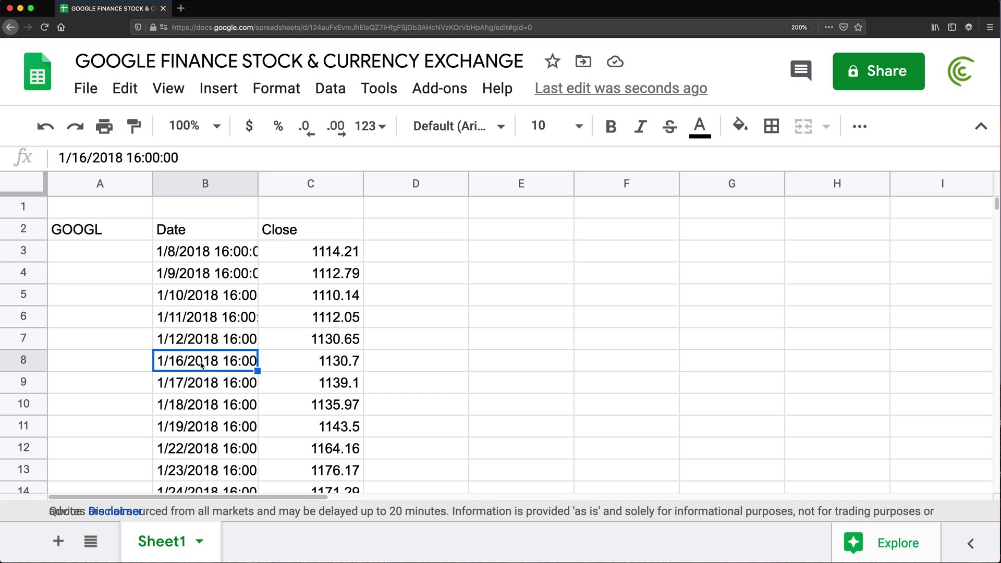
# Step: Replace the 2/3/2018 end date in B2's formula with a 30-day count
pyautogui.click(202, 233)
pyautogui.doubleClick(202, 233)
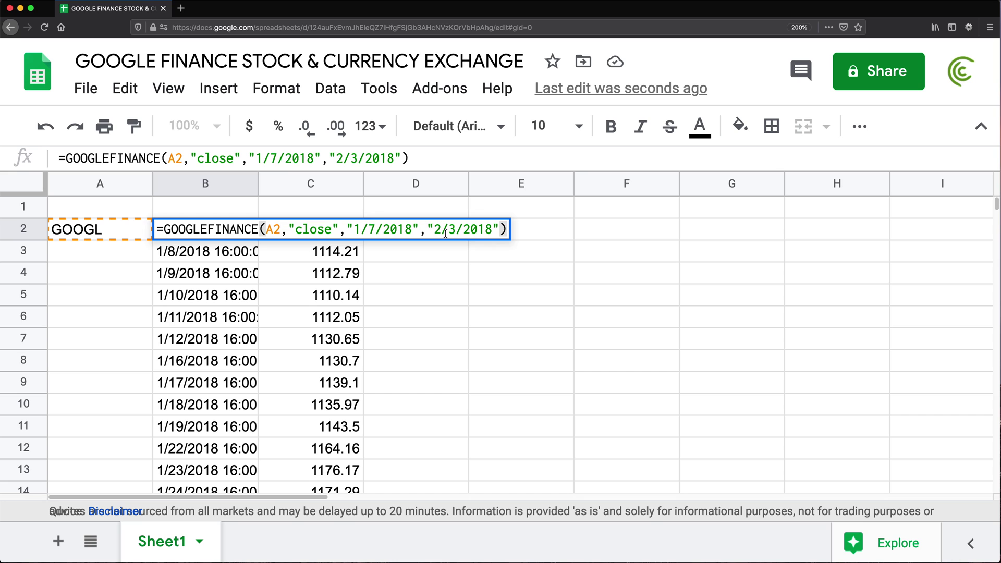
pyautogui.moveTo(428, 228); pyautogui.dragTo(499, 231)
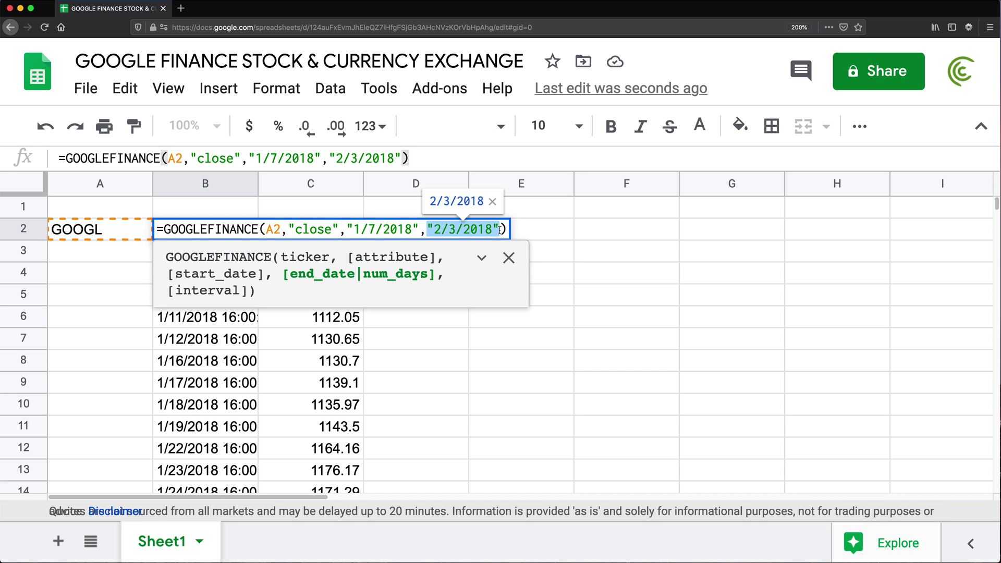
pyautogui.press('BackSpace')
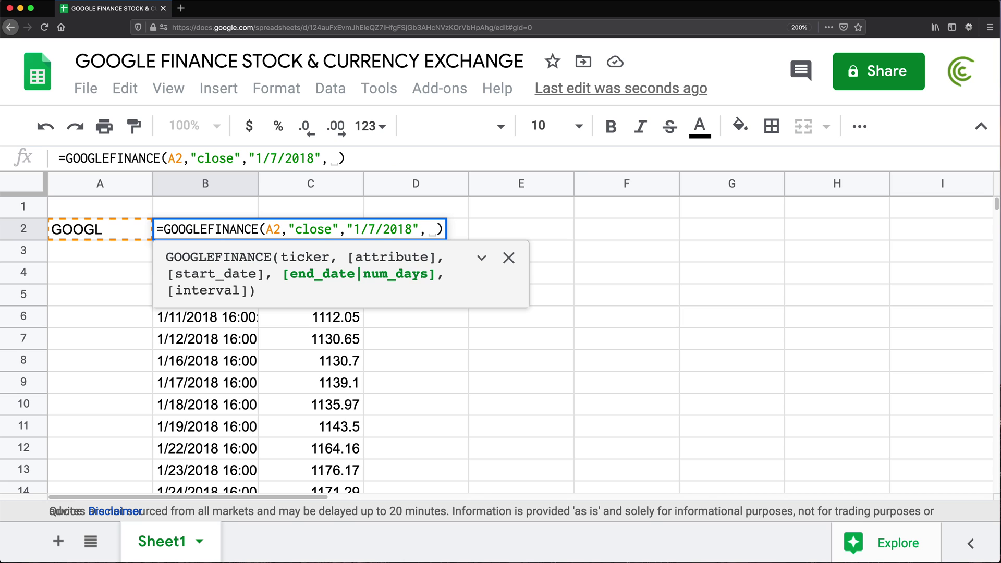
pyautogui.write('30')
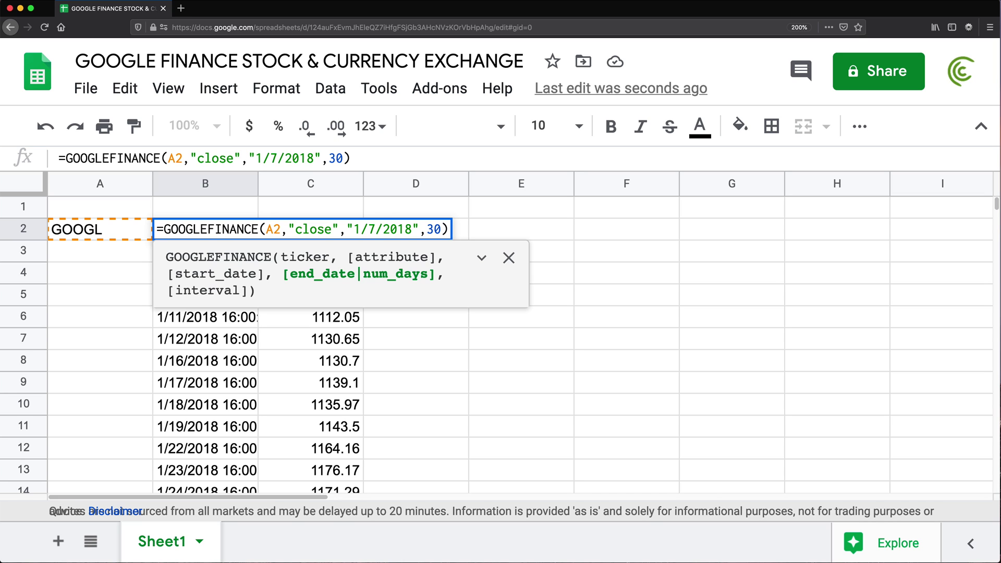
pyautogui.moveTo(338, 228); pyautogui.dragTo(446, 230)
pyautogui.click(446, 228)
pyautogui.click(450, 229)
pyautogui.press('Return')
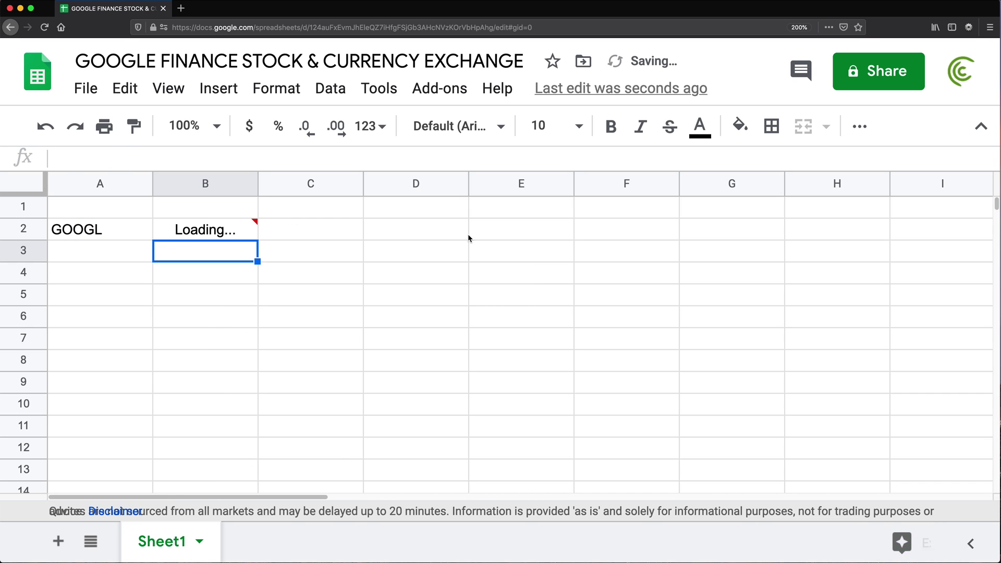
# Step: Reduce the day count in B2's formula from 30 to 5
pyautogui.click(224, 234)
pyautogui.doubleClick(224, 234)
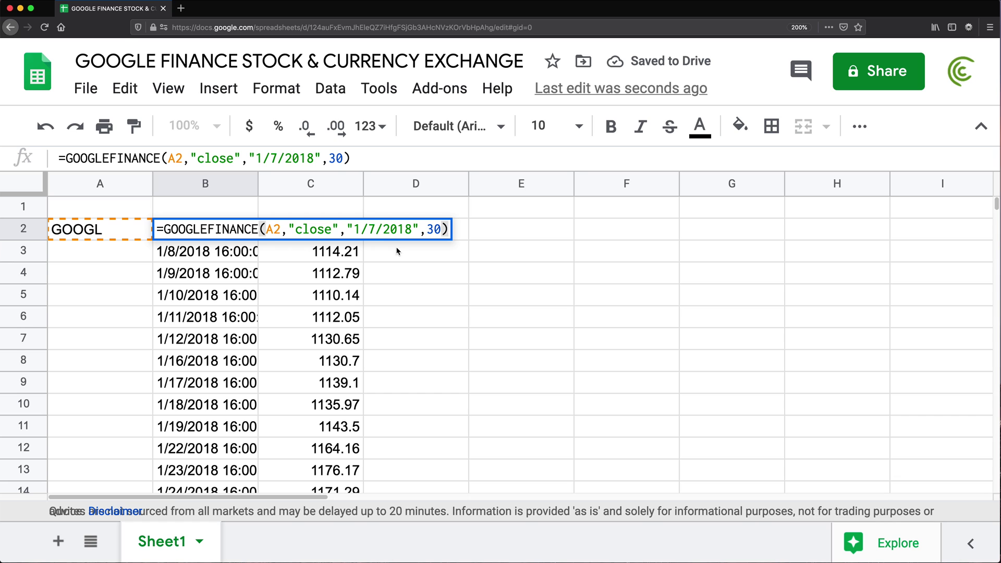
pyautogui.doubleClick(437, 229)
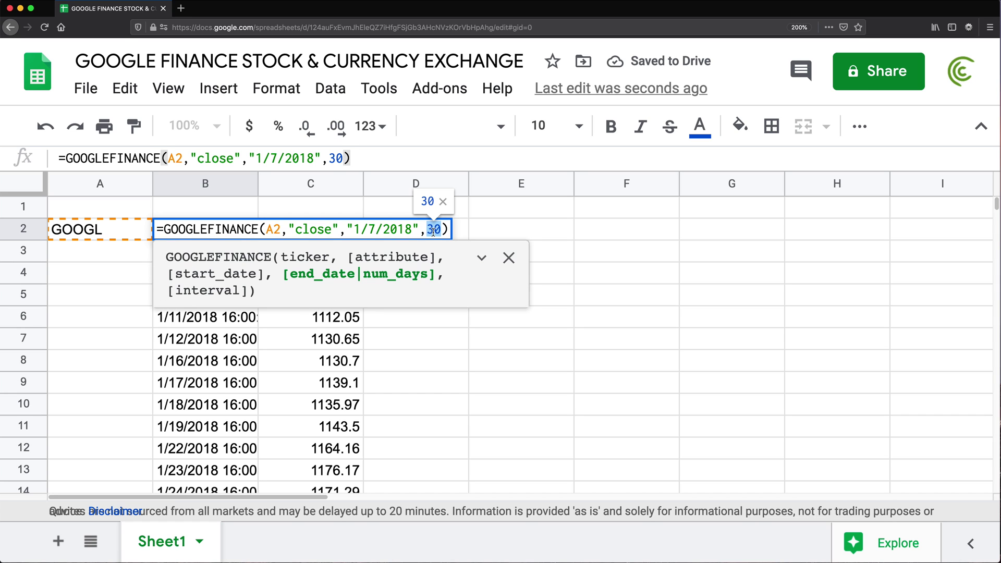
pyautogui.write('5')
pyautogui.press('Return')
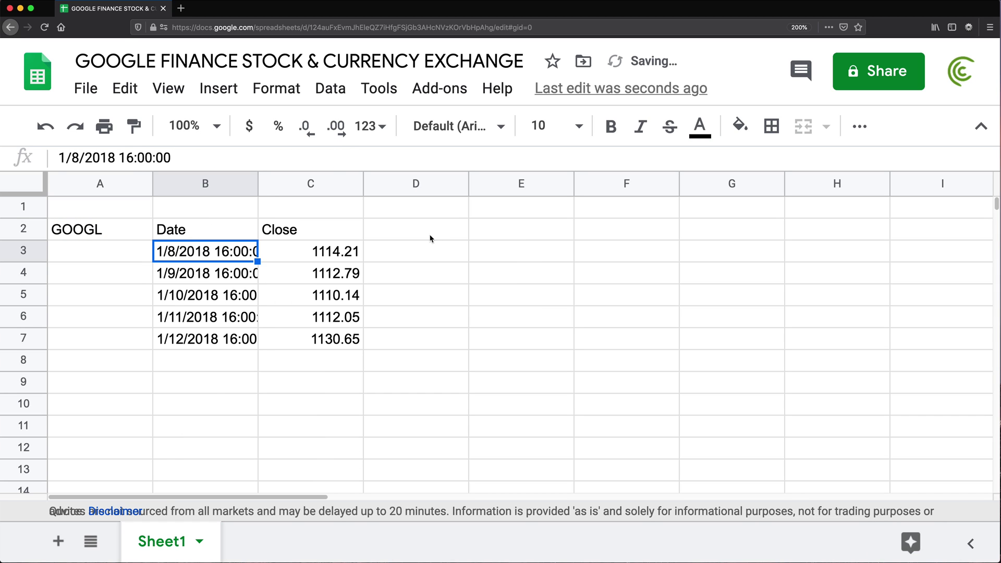
# Step: Review the five returned dates in column B, starting from 1/8/2018
pyautogui.click(182, 236)
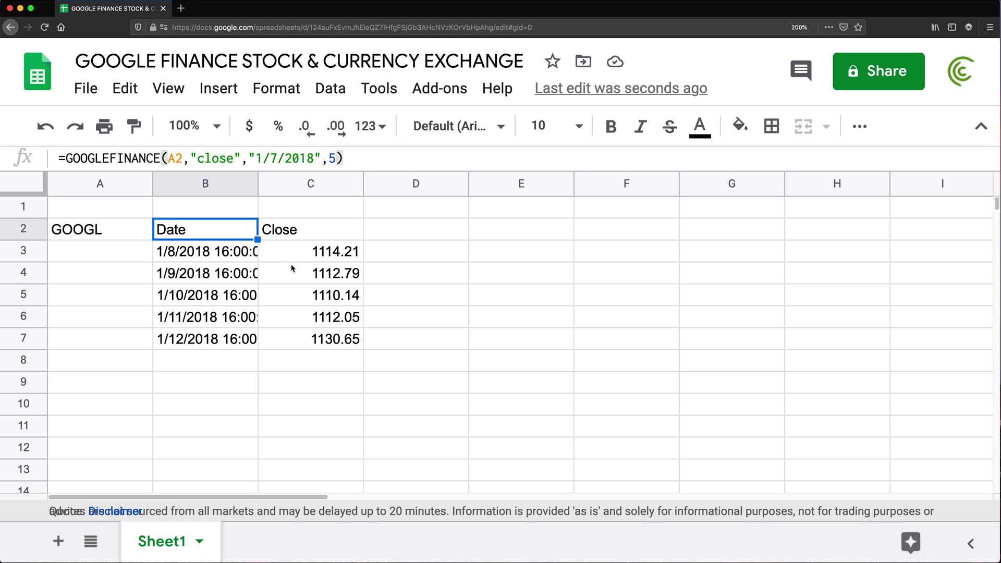
pyautogui.moveTo(184, 258); pyautogui.dragTo(191, 336)
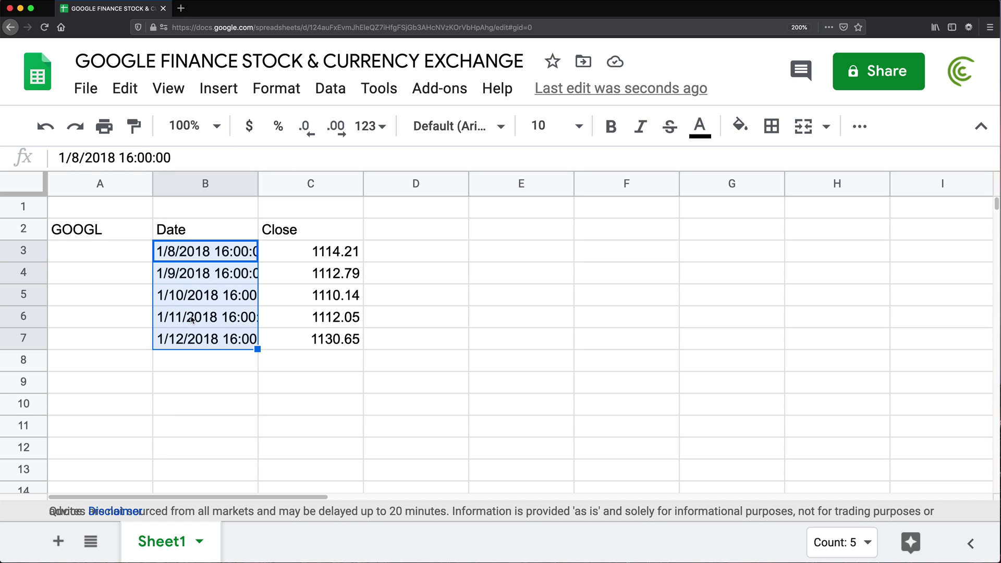
pyautogui.click(175, 258)
pyautogui.click(174, 275)
pyautogui.click(180, 295)
pyautogui.click(185, 317)
pyautogui.click(196, 343)
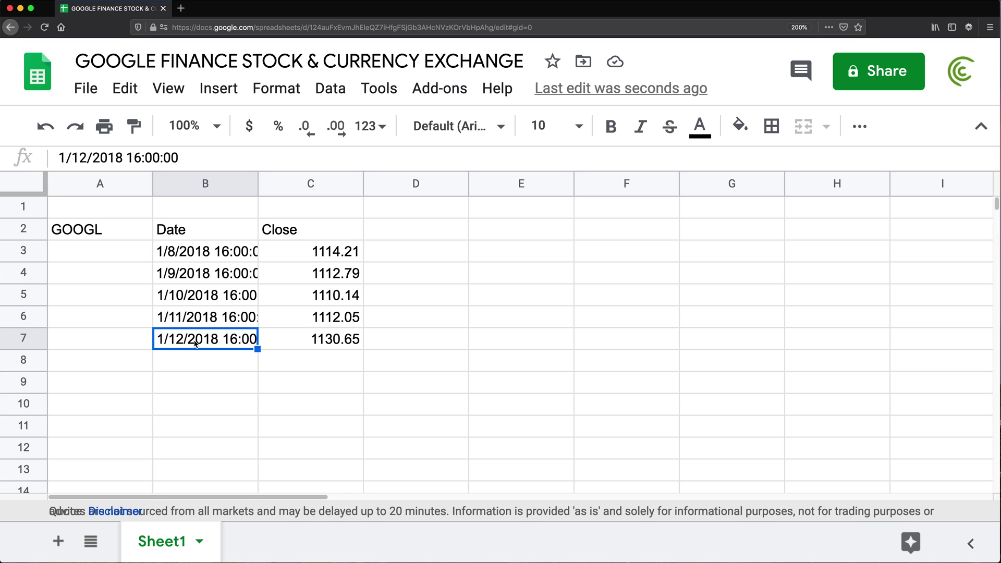
pyautogui.click(184, 256)
pyautogui.doubleClick(183, 255)
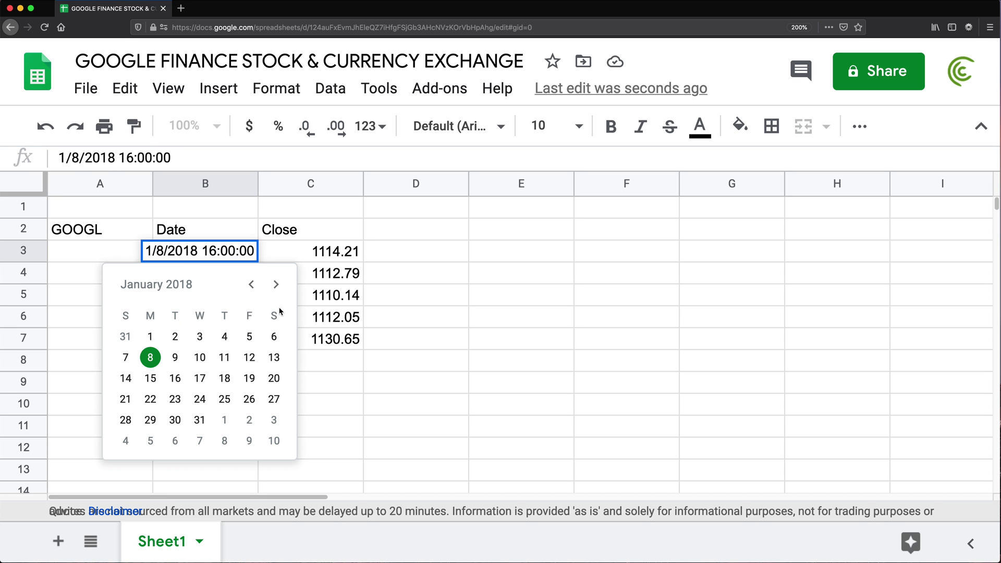
# Step: Change B2's day count to 6 so the 1/16/2018 row appears
pyautogui.click(239, 231)
pyautogui.doubleClick(255, 233)
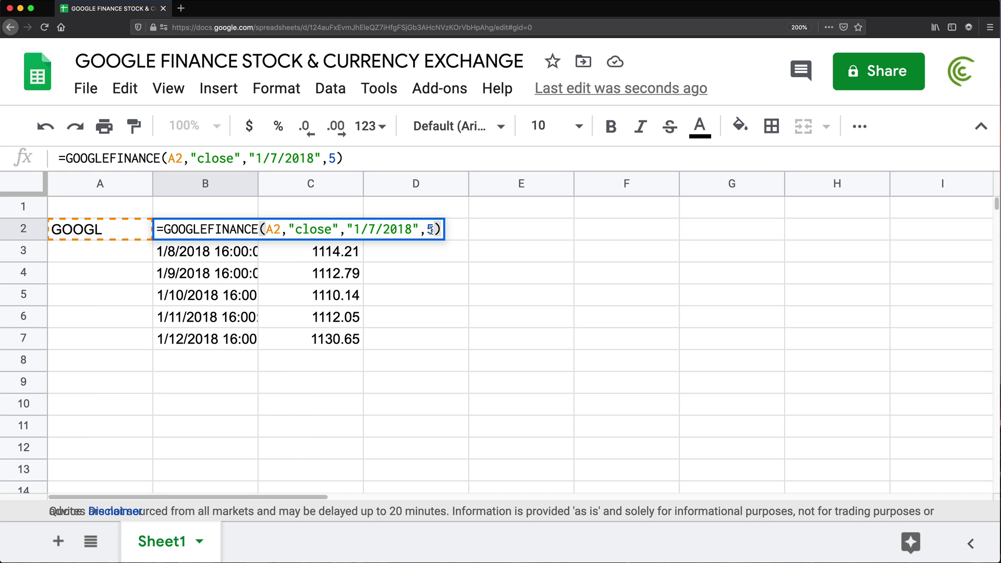
pyautogui.press('Return')
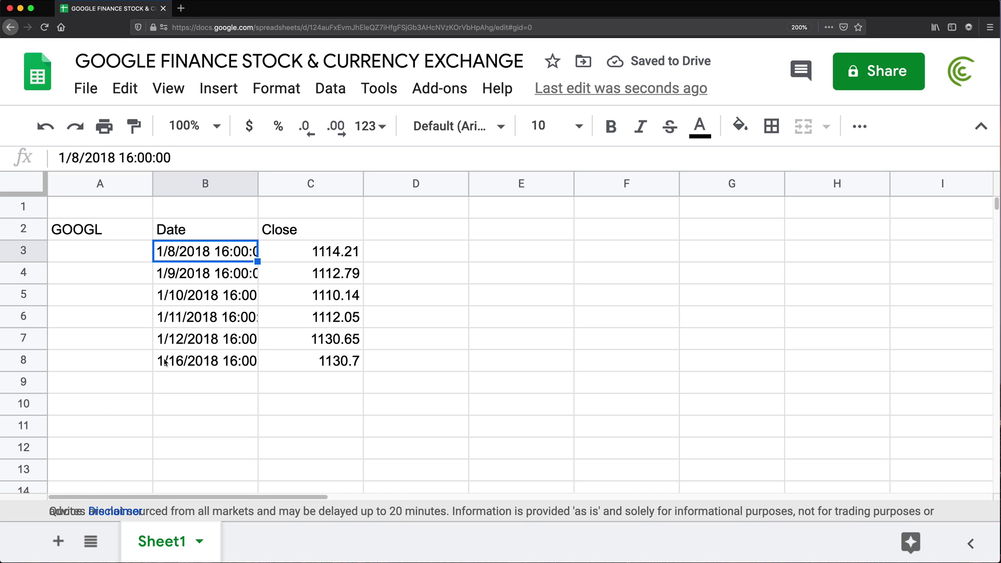
pyautogui.click(181, 340)
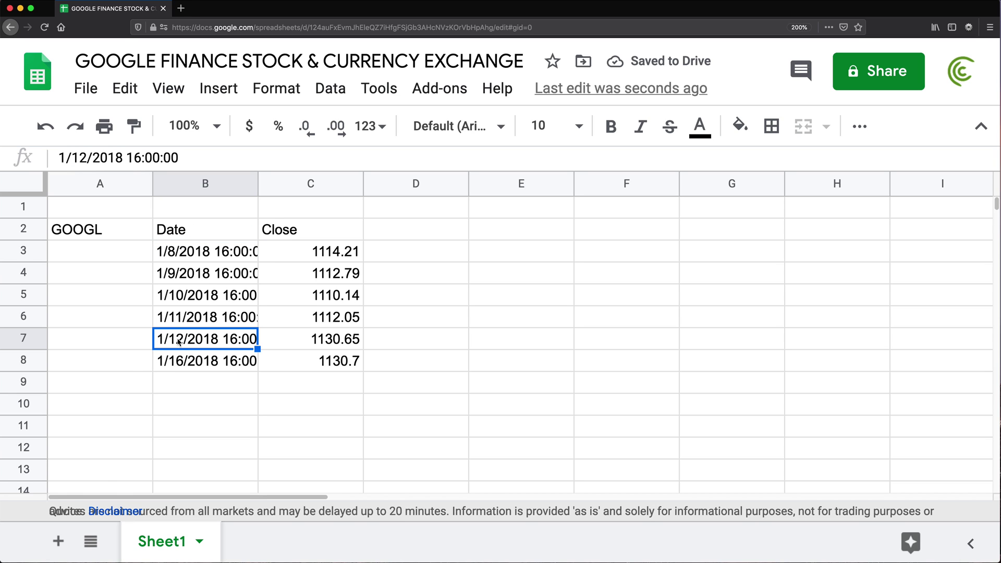
pyautogui.click(189, 364)
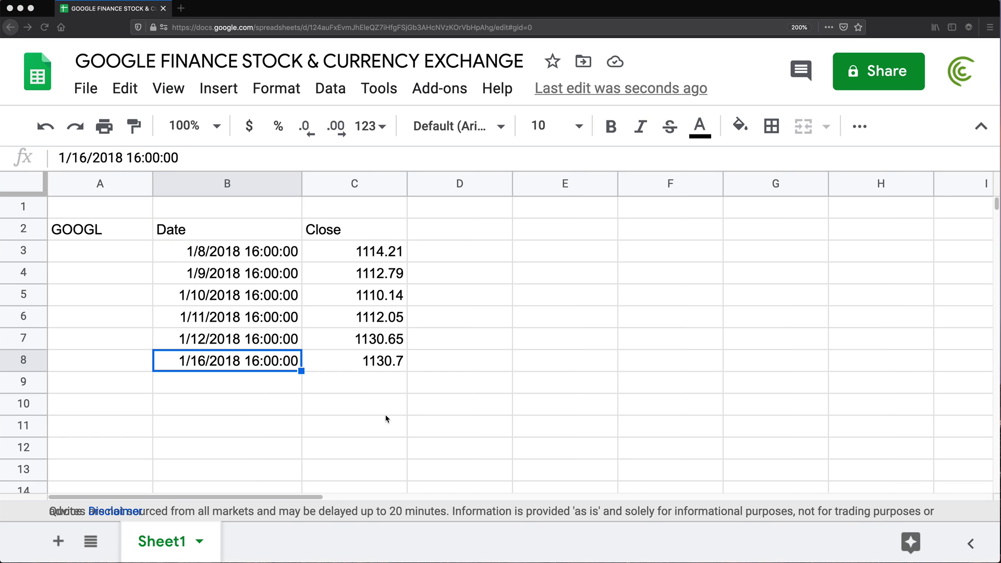
# Step: Inspect the 1/7/2018 start date argument in B2's formula without changing it
pyautogui.click(222, 235)
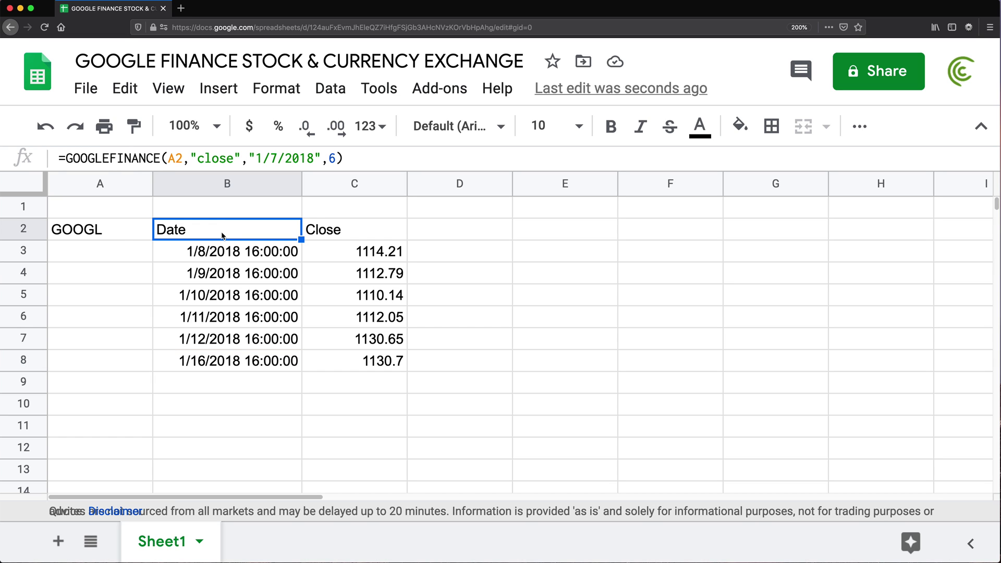
pyautogui.tripleClick(221, 232)
pyautogui.click(356, 231)
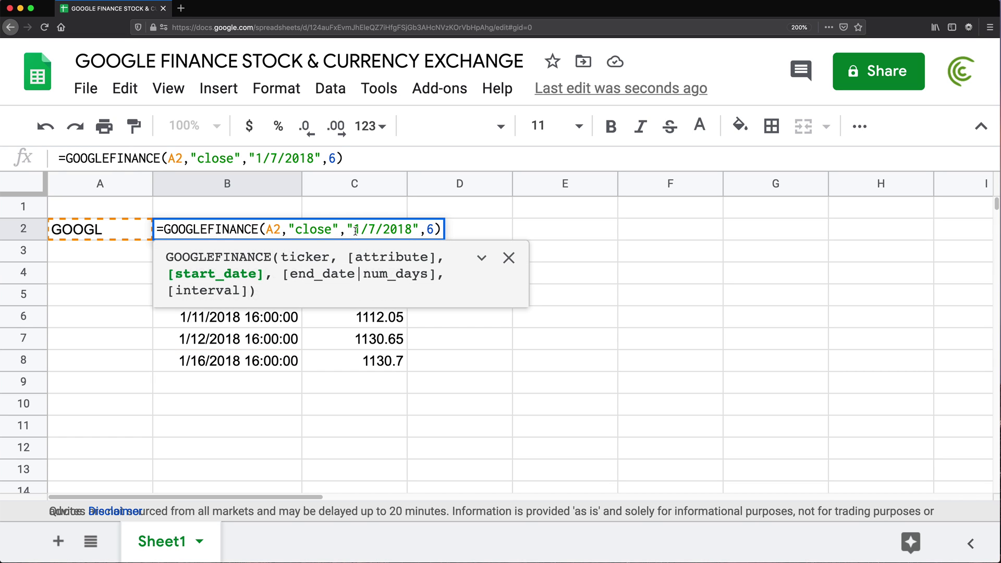
pyautogui.moveTo(345, 228); pyautogui.dragTo(423, 230)
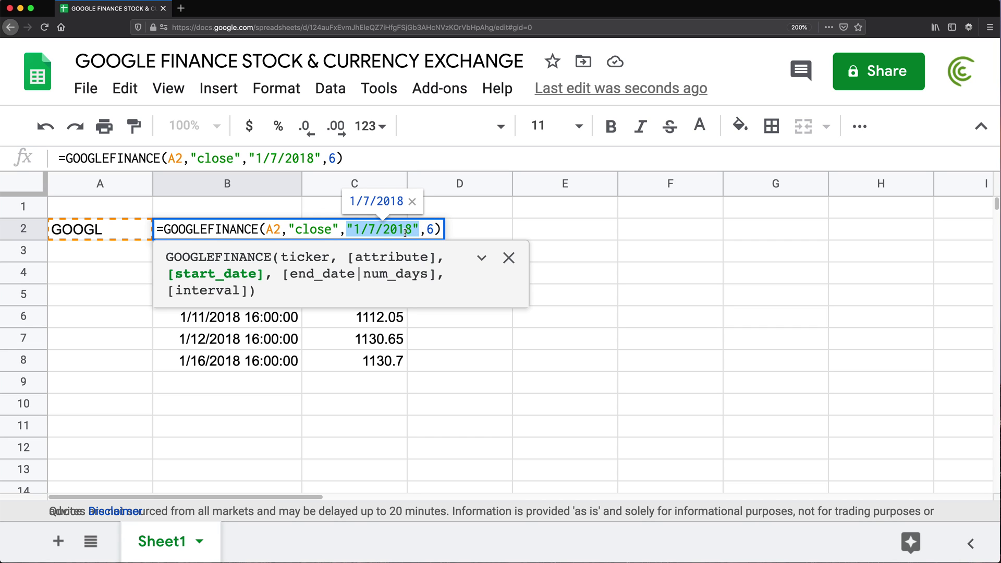
pyautogui.press('Escape')
pyautogui.click(211, 255)
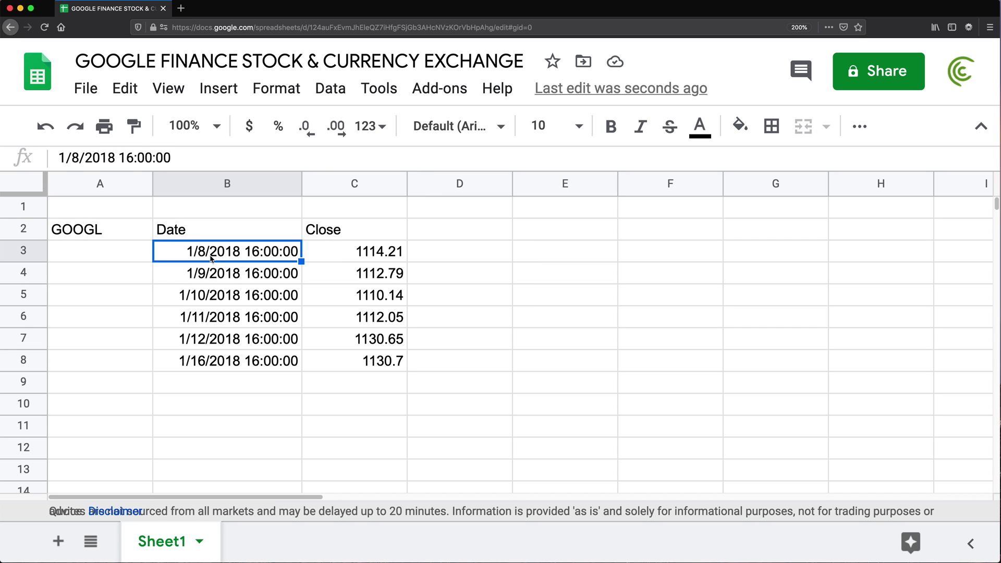
# Step: Try start dates 1/8/2018, 1/6/2018 and 1/5/2018 in B2's formula
pyautogui.click(237, 235)
pyautogui.doubleClick(320, 232)
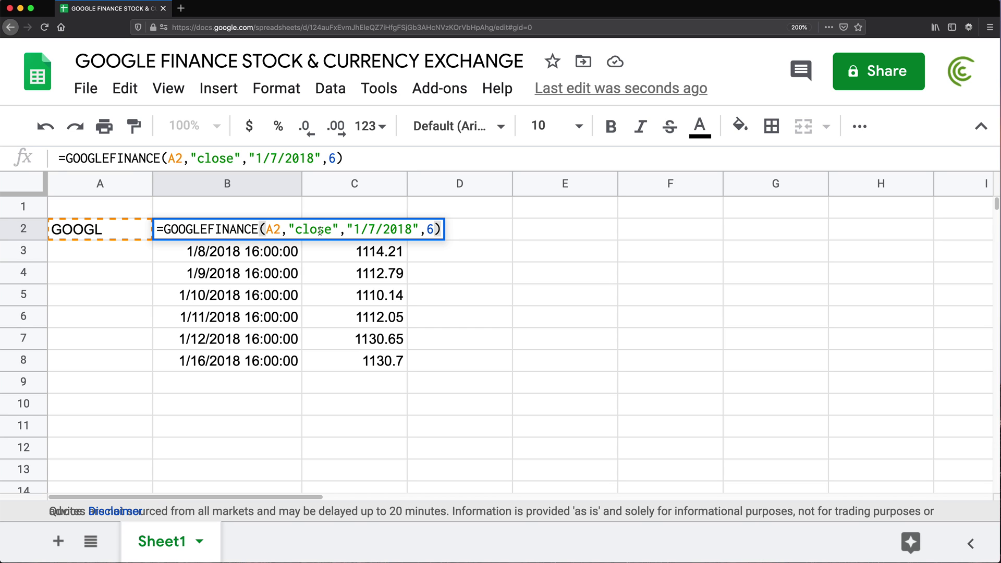
pyautogui.doubleClick(374, 230)
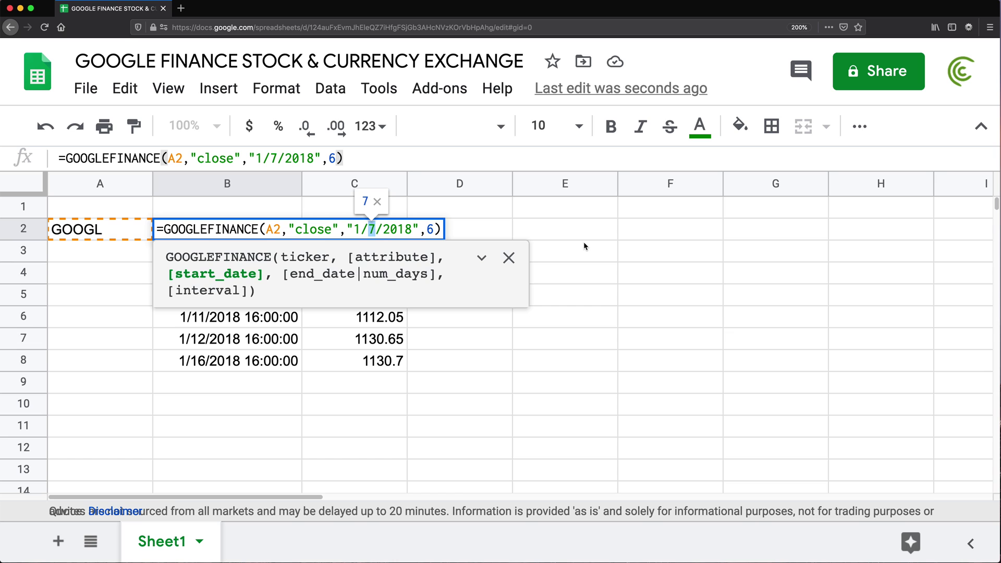
pyautogui.press('Return')
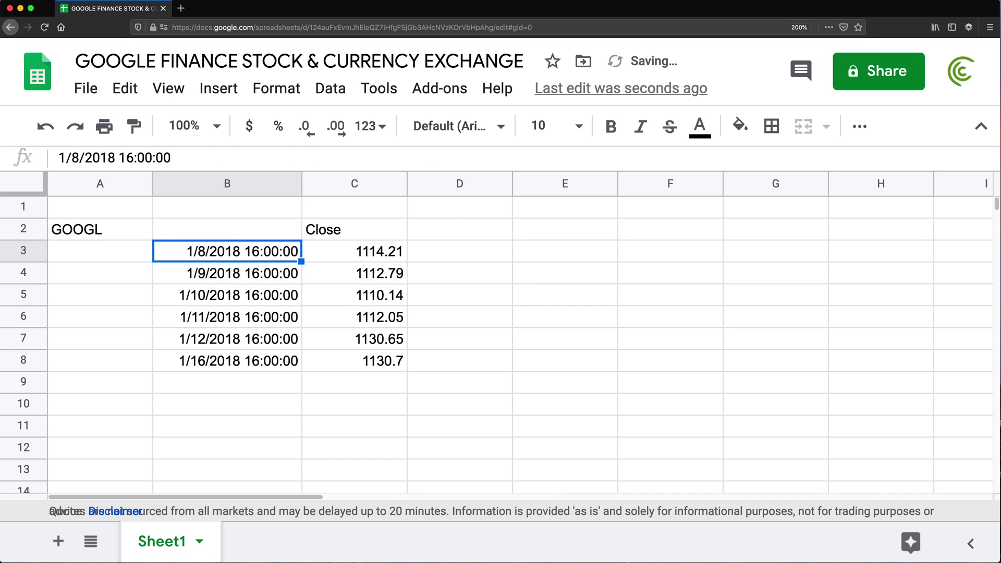
pyautogui.doubleClick(224, 230)
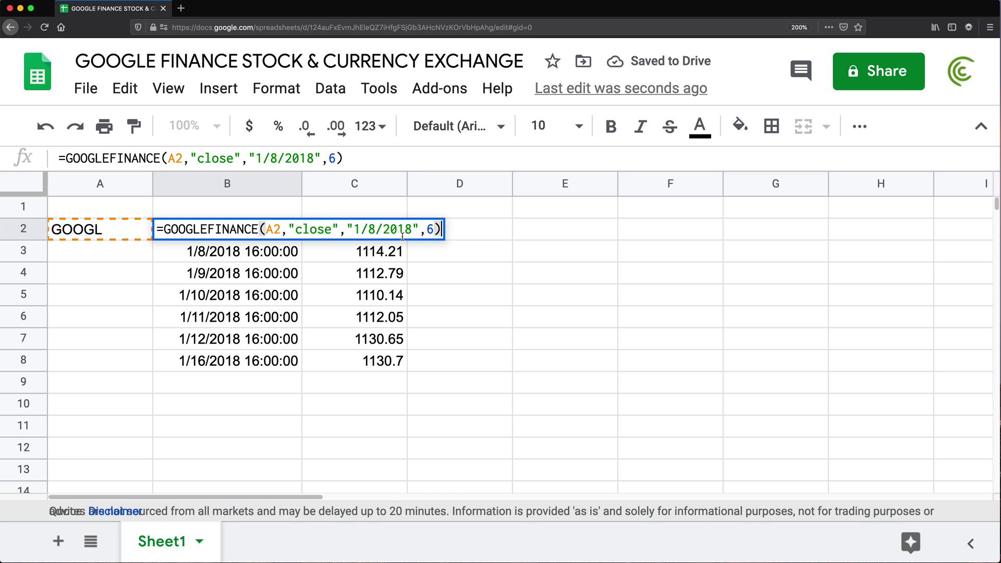
pyautogui.click(370, 229)
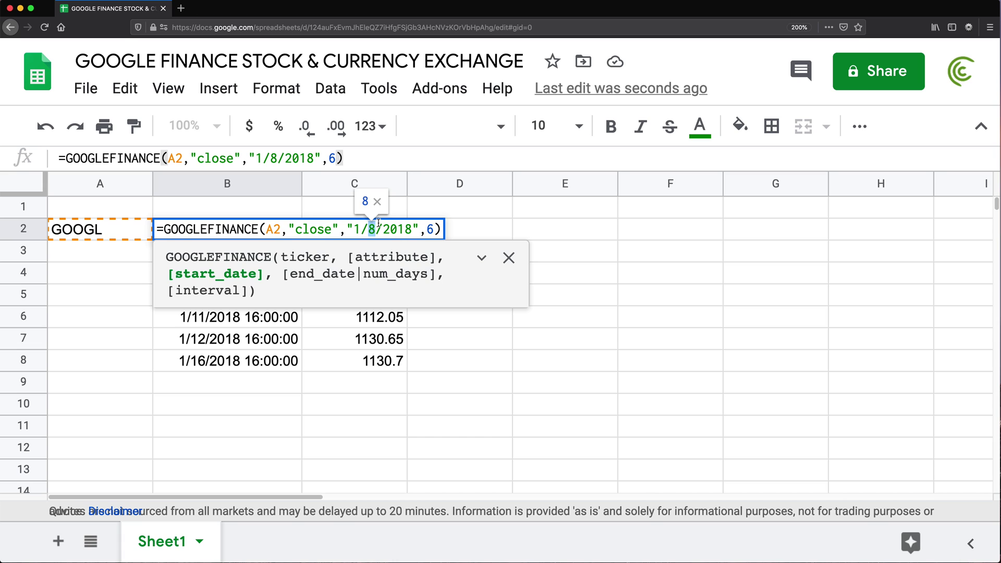
pyautogui.write('6')
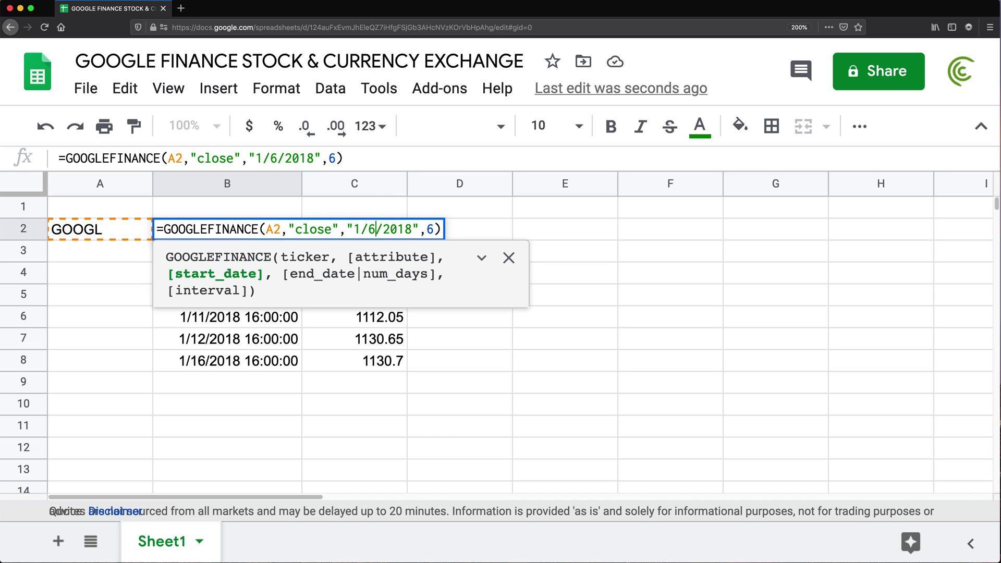
pyautogui.press('Return')
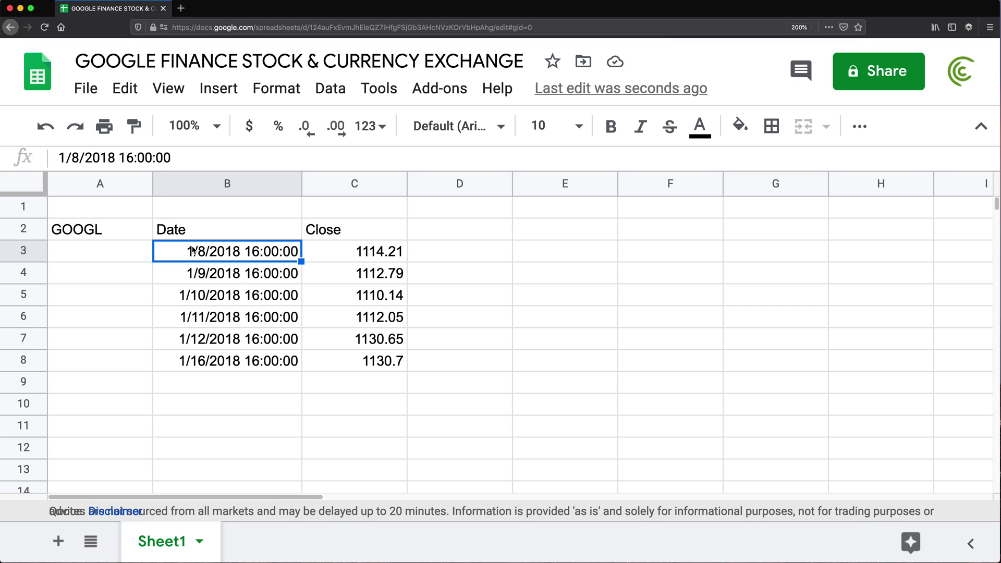
pyautogui.doubleClick(218, 233)
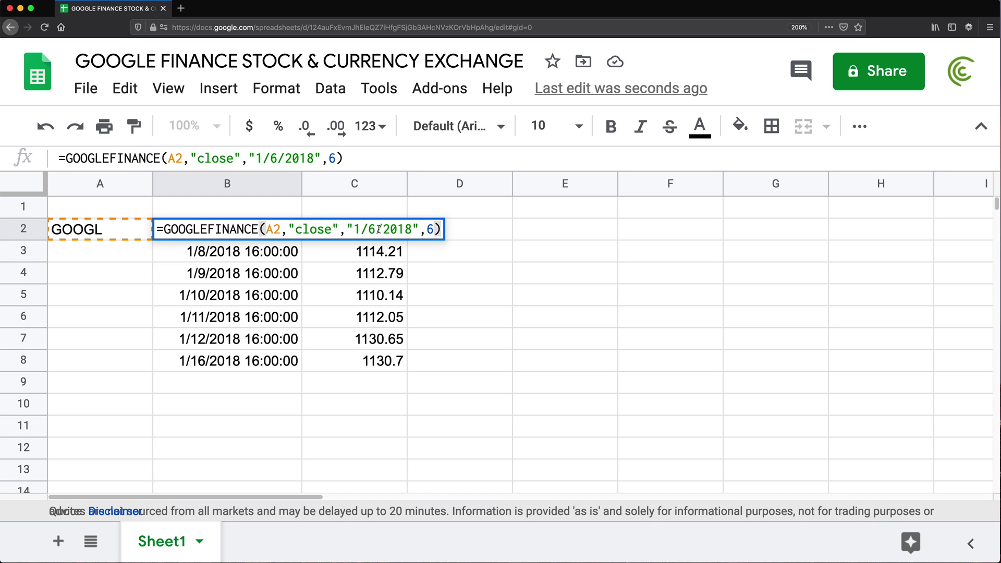
pyautogui.doubleClick(371, 230)
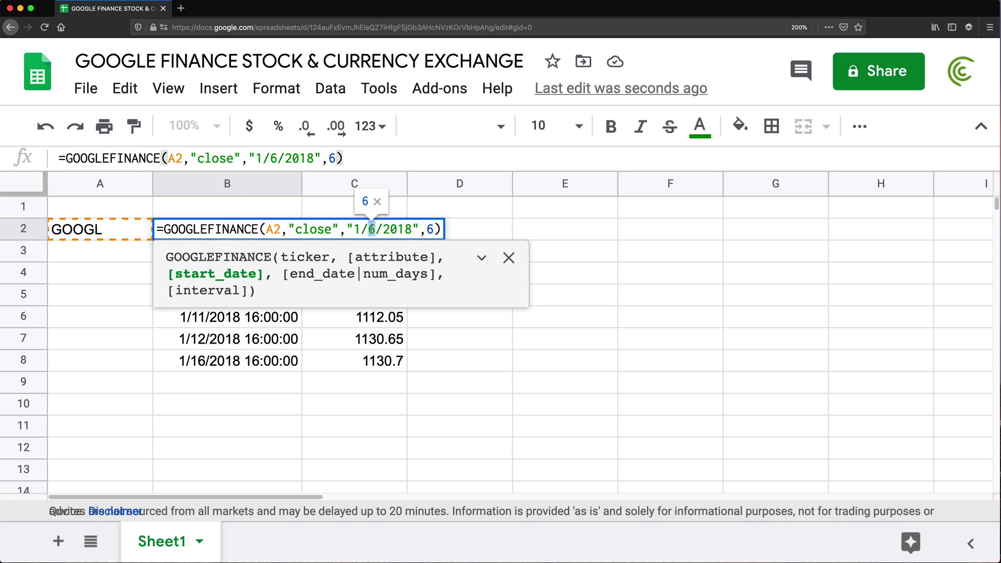
pyautogui.write('5')
pyautogui.press('Return')
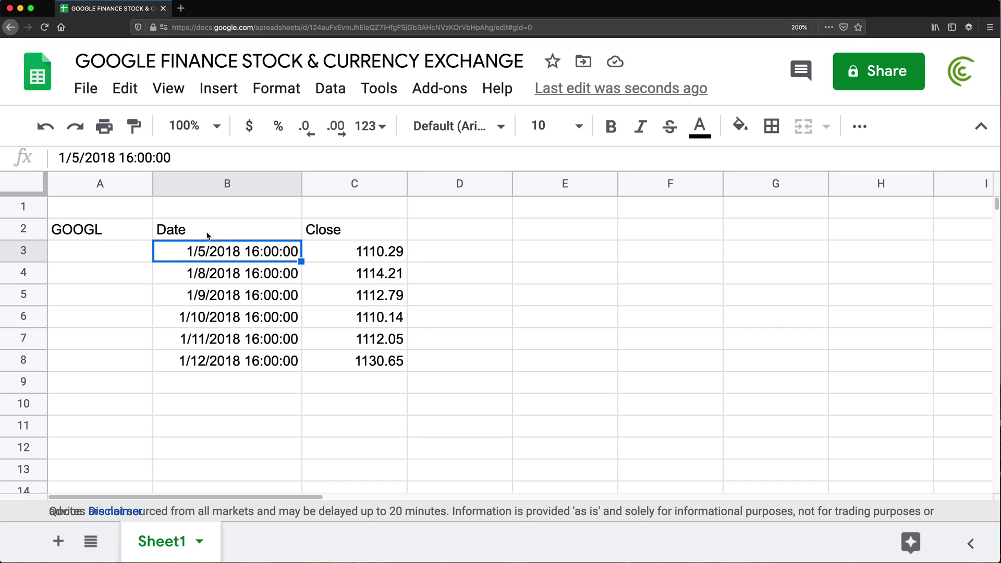
# Step: Restore the 1/7/2018 start date and review the returned dates B3:B8
pyautogui.doubleClick(208, 230)
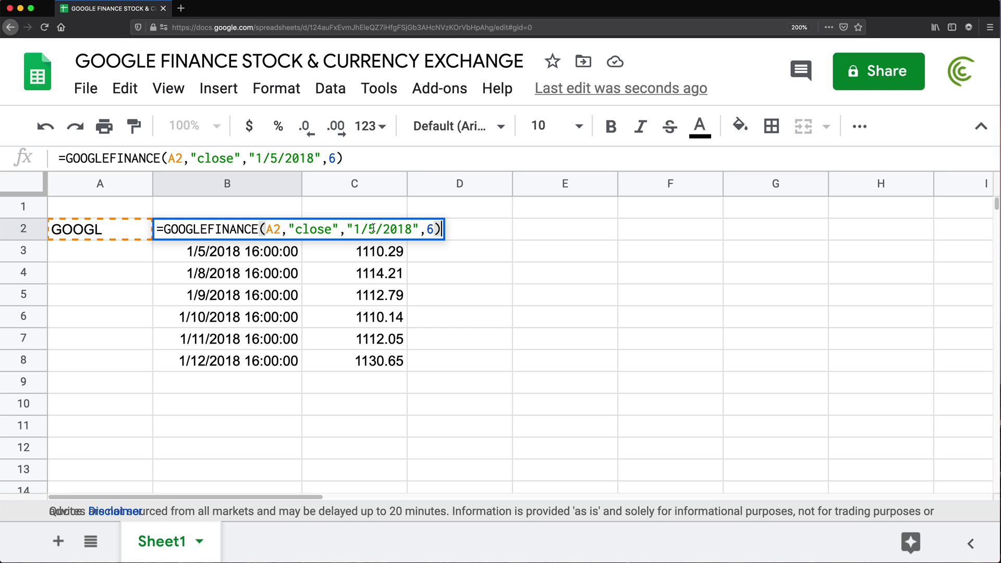
pyautogui.doubleClick(372, 229)
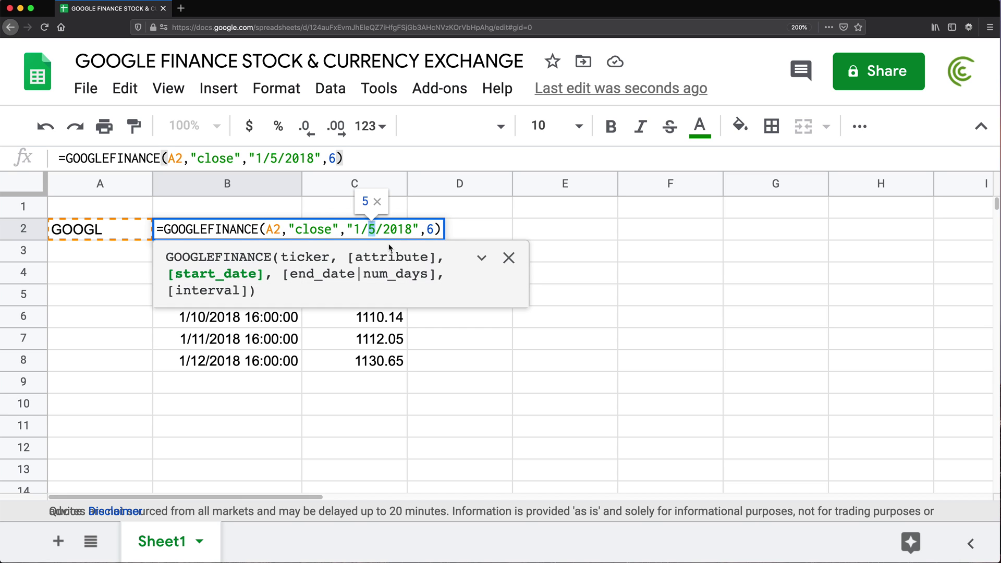
pyautogui.write('7')
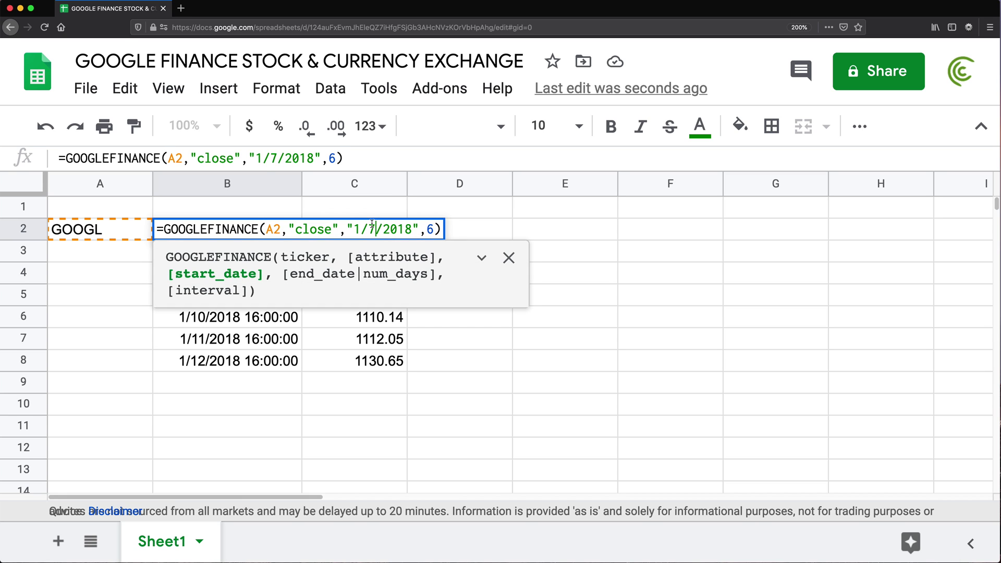
pyautogui.moveTo(354, 229); pyautogui.dragTo(418, 229)
pyautogui.click(421, 229)
pyautogui.doubleClick(430, 229)
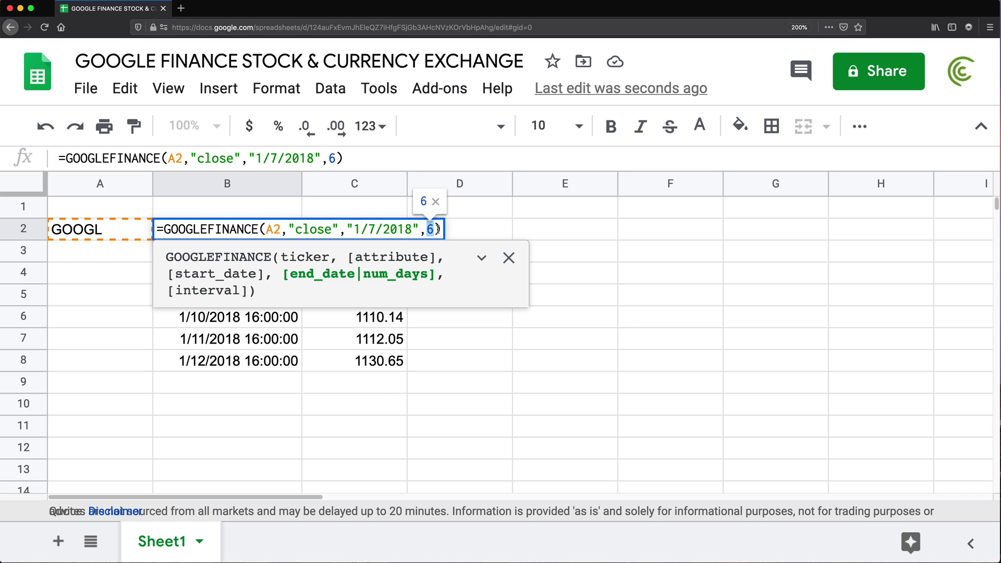
pyautogui.press('Return')
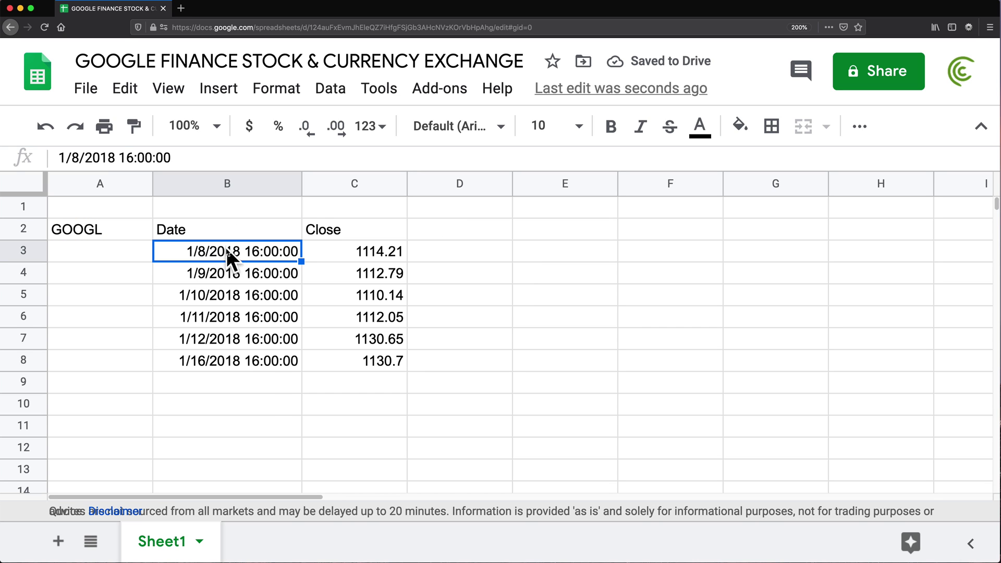
pyautogui.moveTo(235, 260); pyautogui.dragTo(214, 360)
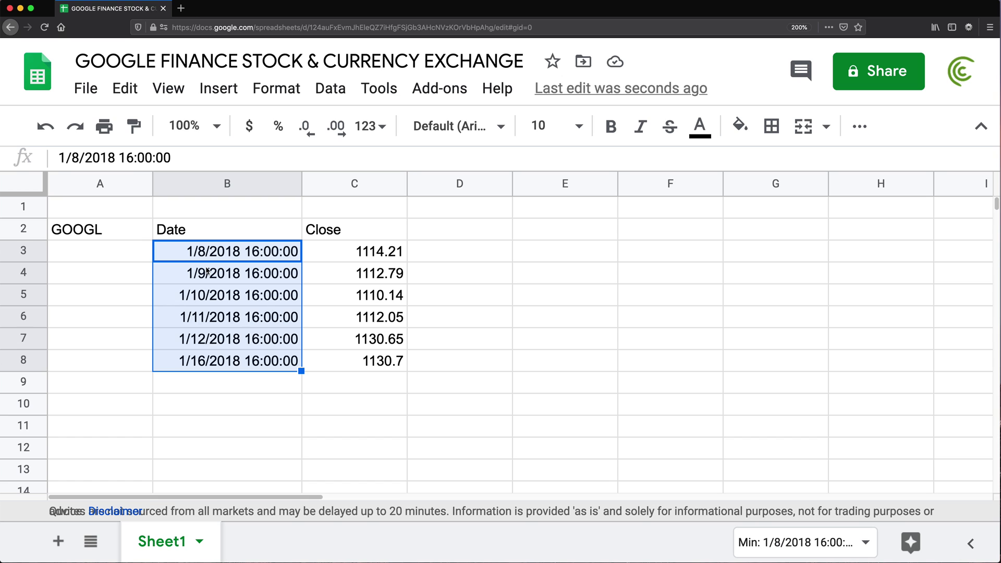
pyautogui.doubleClick(202, 228)
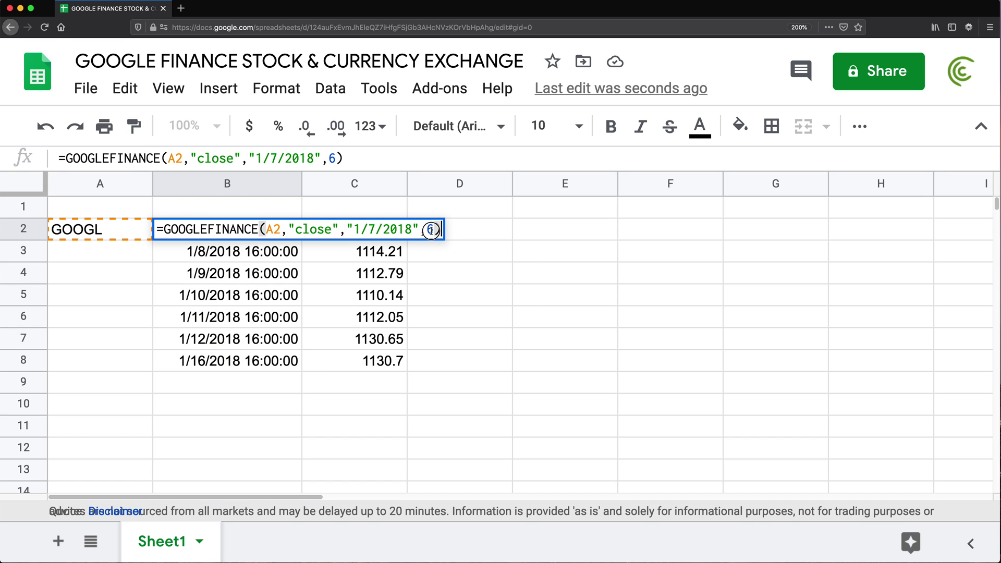
pyautogui.press('Left')
pyautogui.press('Left')
pyautogui.press('Left')
# Step: Insert an empty column left of the results and enter 1/7/2018 in B2
pyautogui.press('Return')
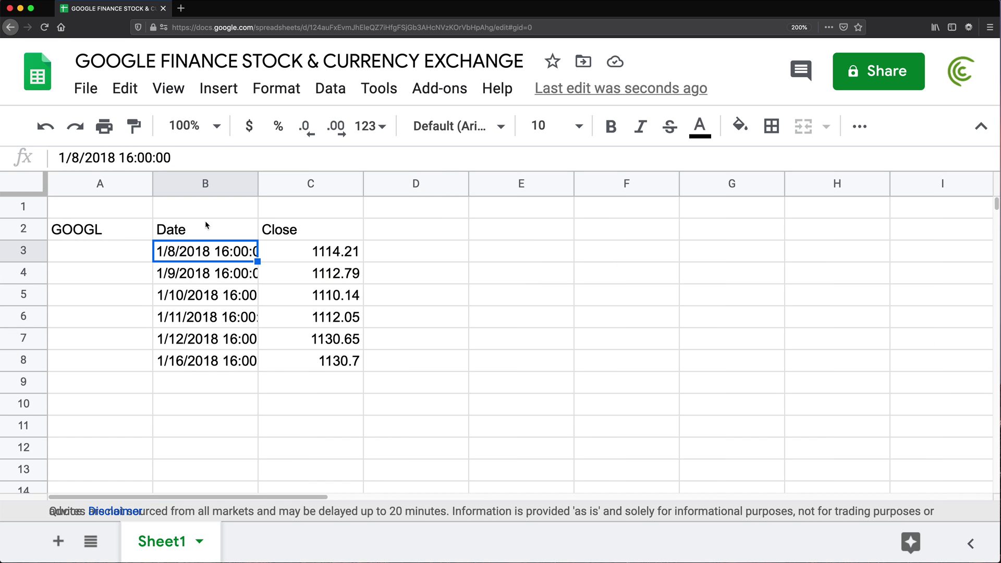
pyautogui.rightClick(204, 184)
pyautogui.click(296, 282)
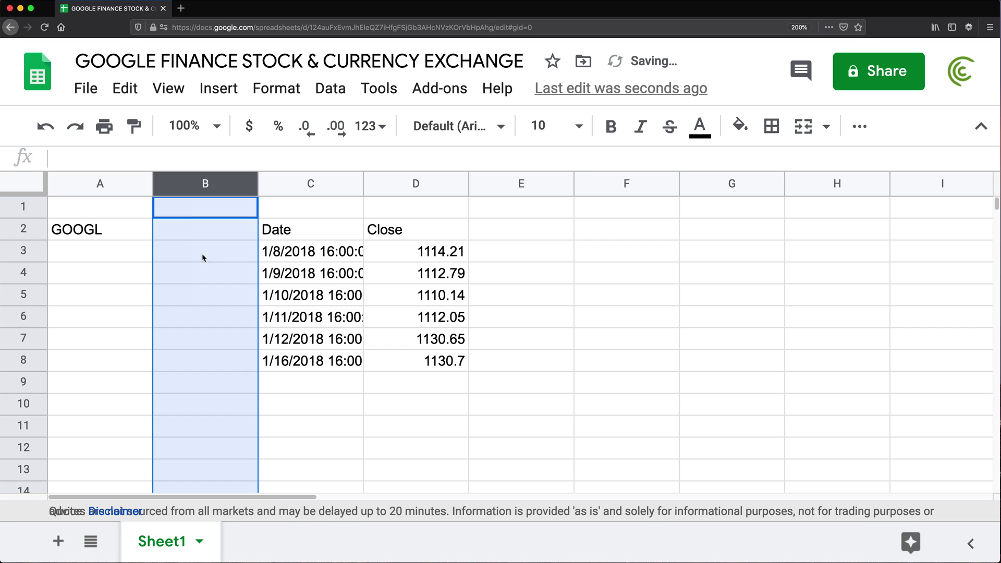
pyautogui.click(301, 258)
pyautogui.click(284, 234)
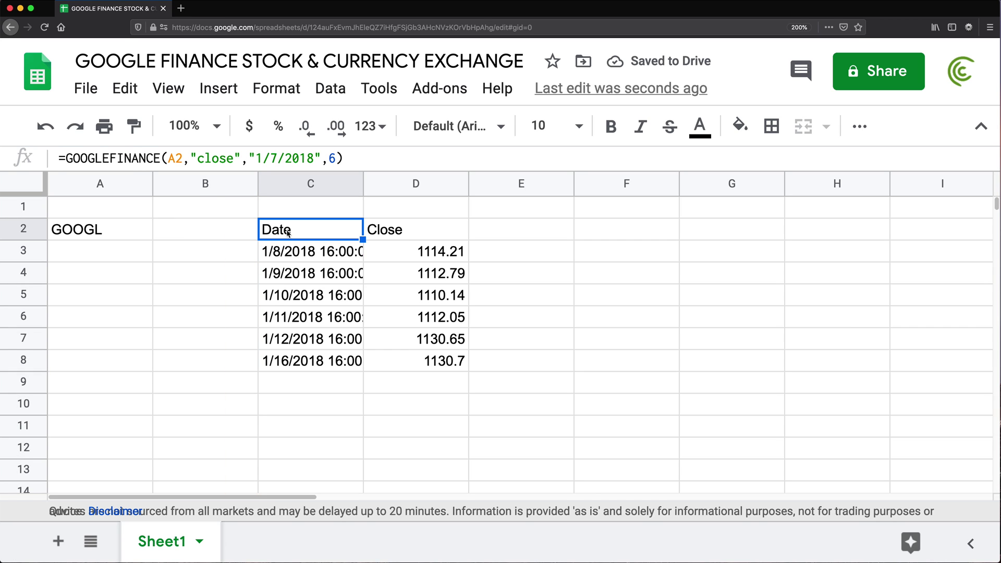
pyautogui.click(217, 228)
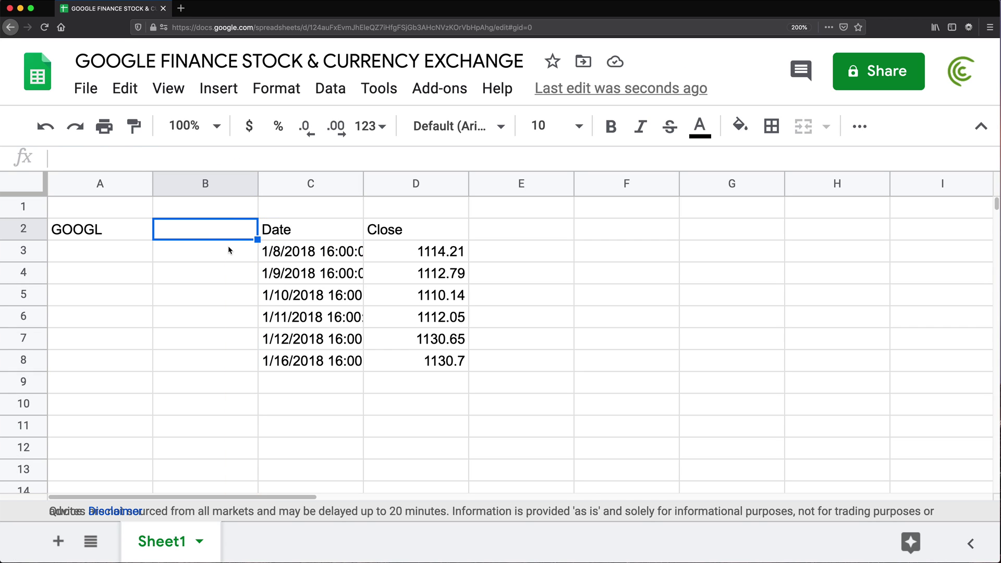
pyautogui.write('1/7/')
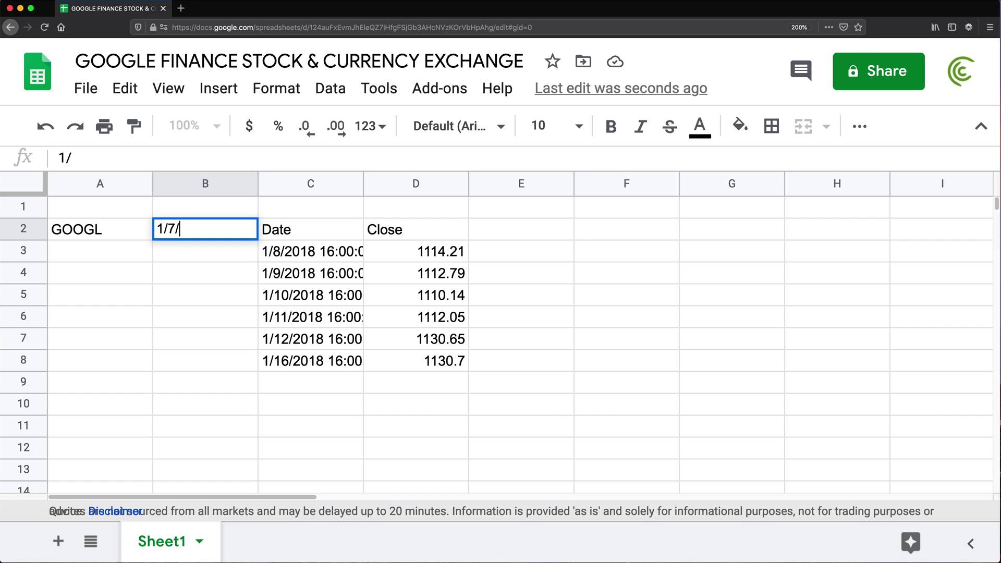
pyautogui.write('2018')
pyautogui.press('Return')
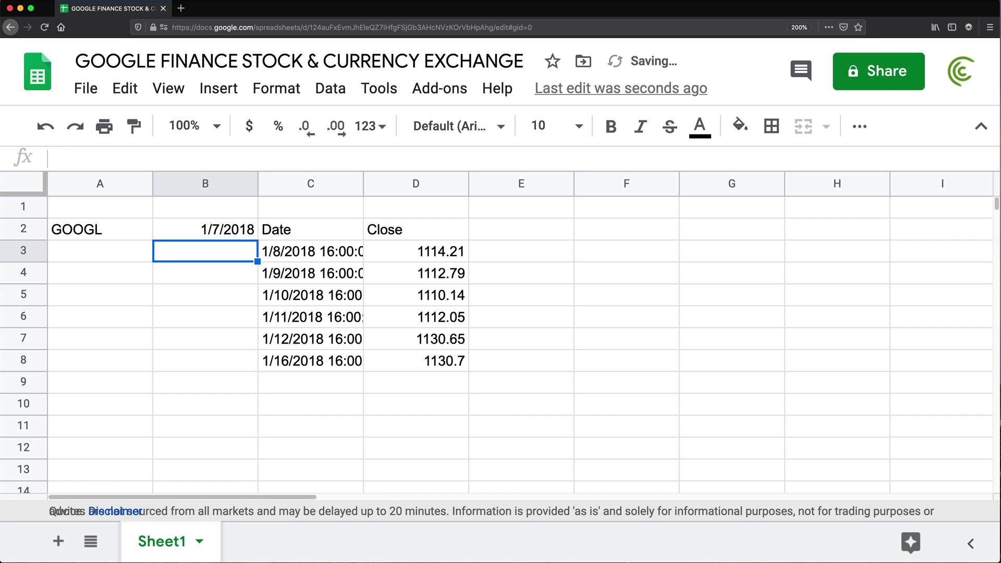
# Step: Replace C2's hard-coded start date argument with a reference to B2
pyautogui.doubleClick(324, 230)
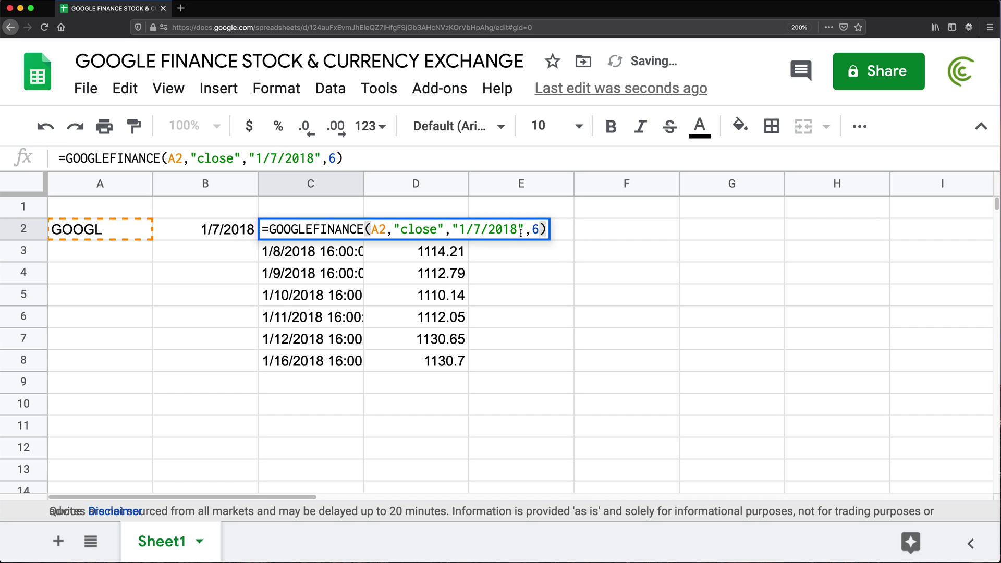
pyautogui.moveTo(522, 229); pyautogui.dragTo(452, 229)
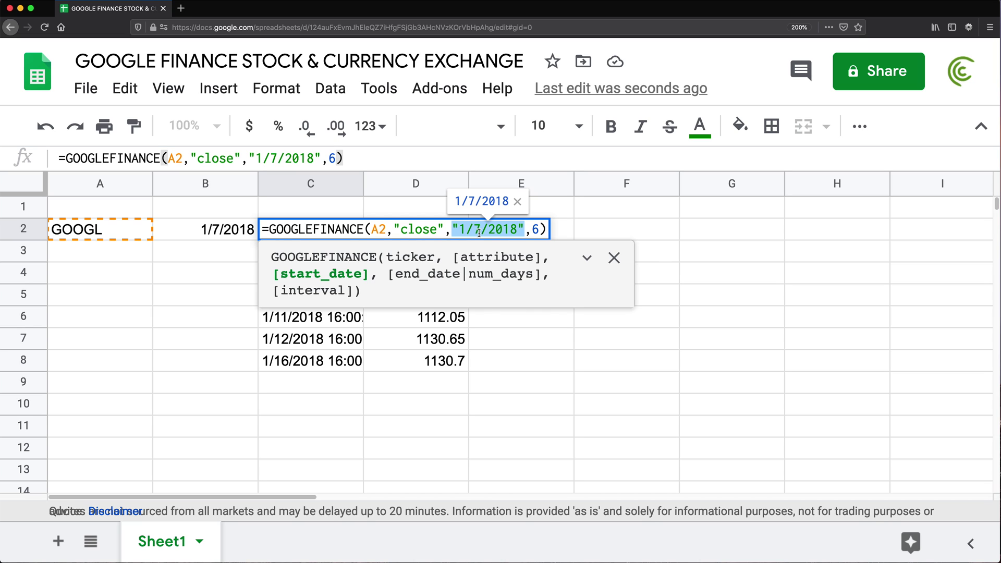
pyautogui.press('BackSpace')
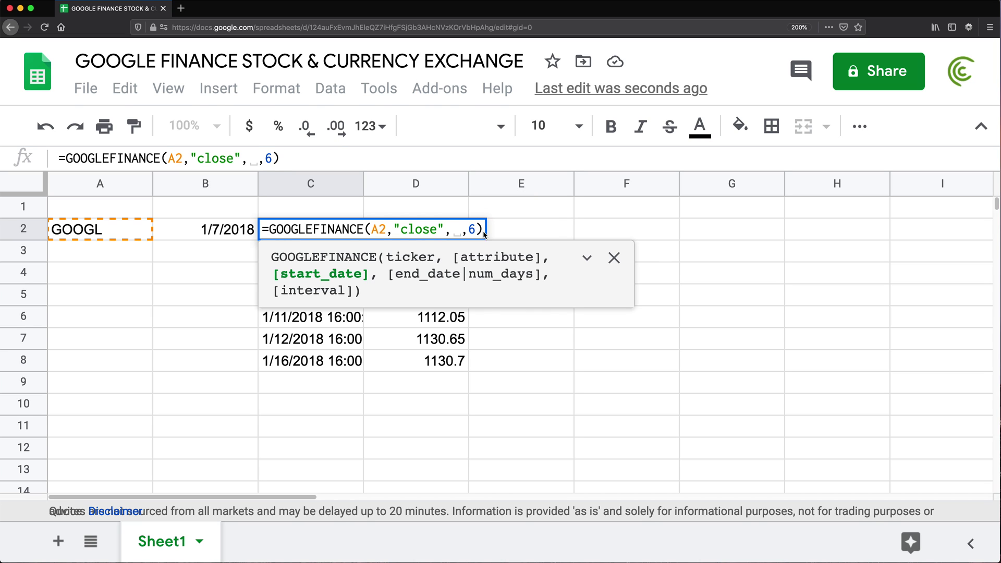
pyautogui.click(225, 233)
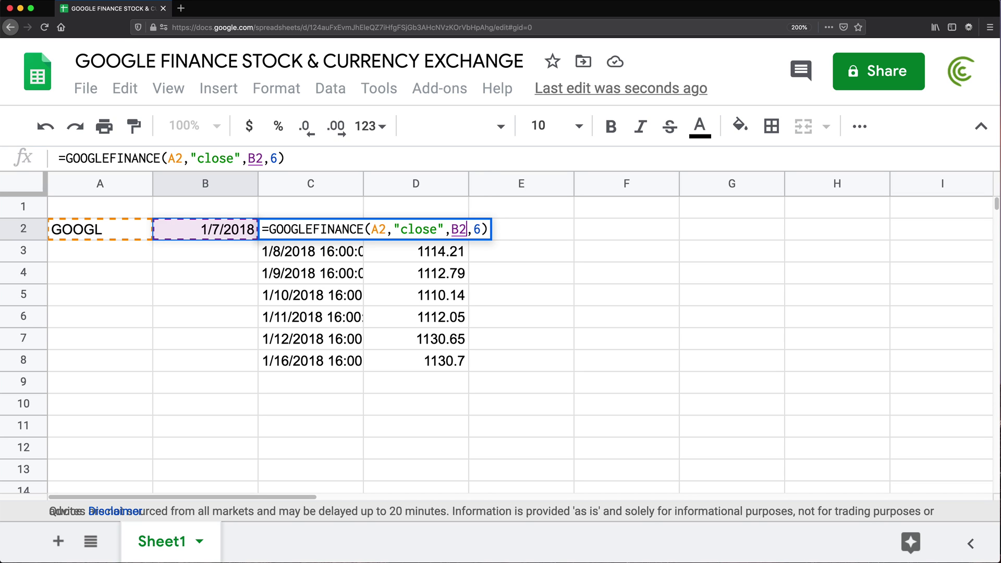
pyautogui.press('Return')
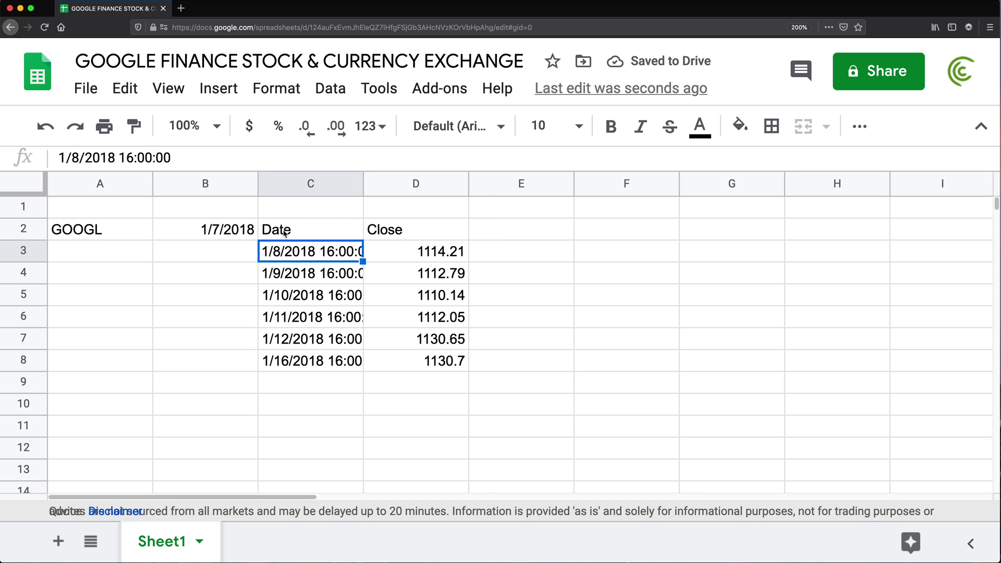
pyautogui.doubleClick(284, 233)
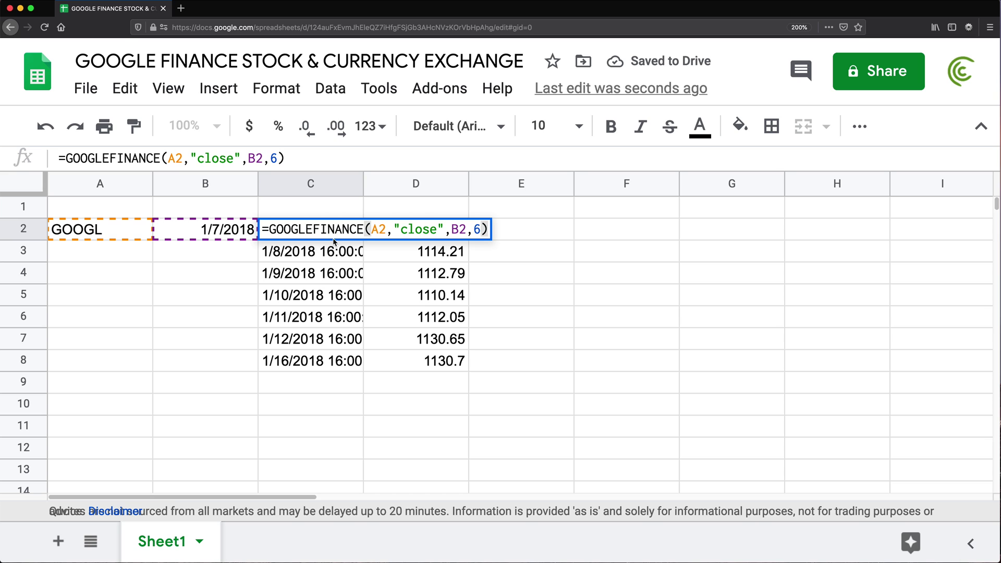
# Step: Change C2's day count from 6 to 30, then start adding an interval argument
pyautogui.click(481, 230)
pyautogui.doubleClick(478, 229)
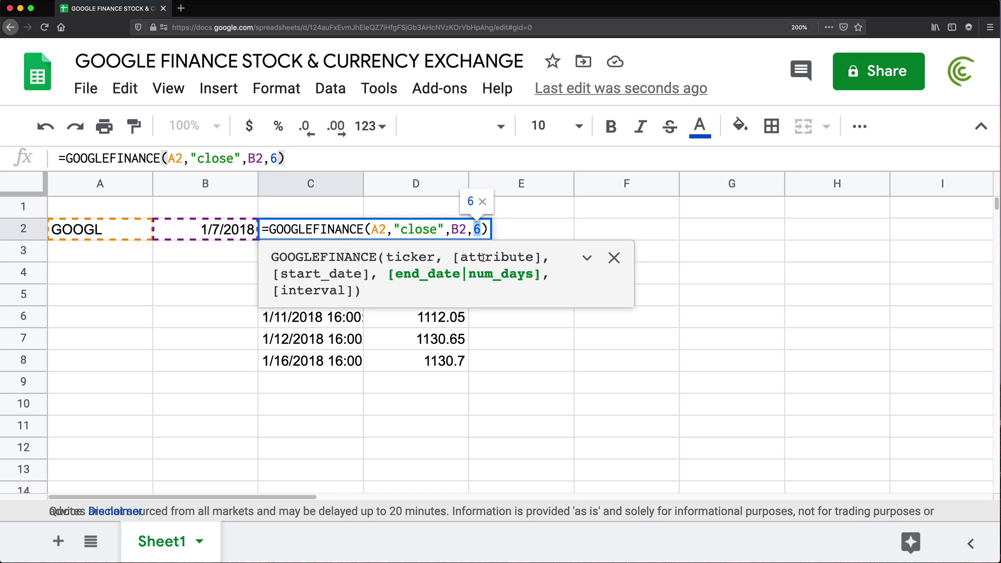
pyautogui.click(484, 230)
pyautogui.press('BackSpace')
pyautogui.write('30')
pyautogui.press('Return')
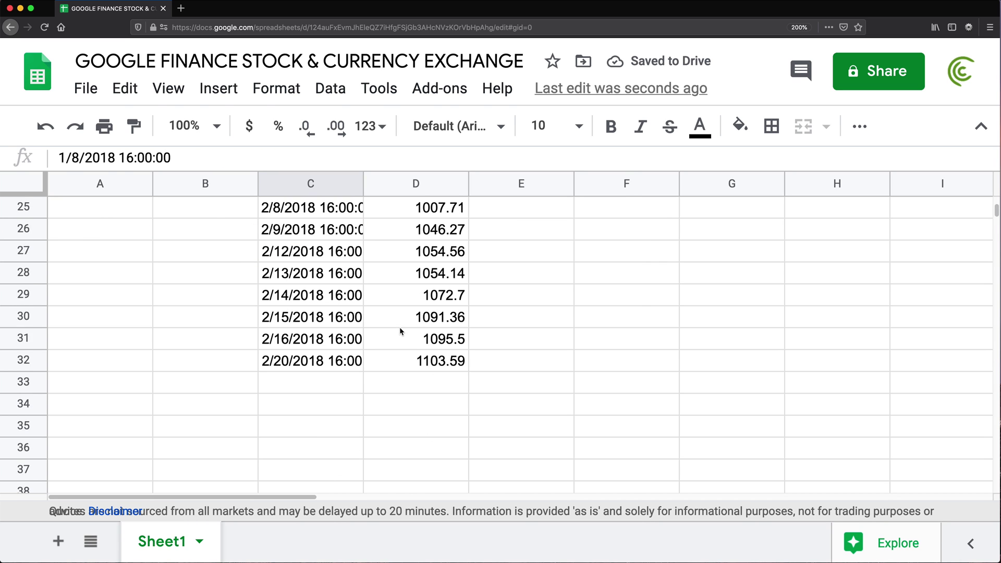
pyautogui.doubleClick(343, 231)
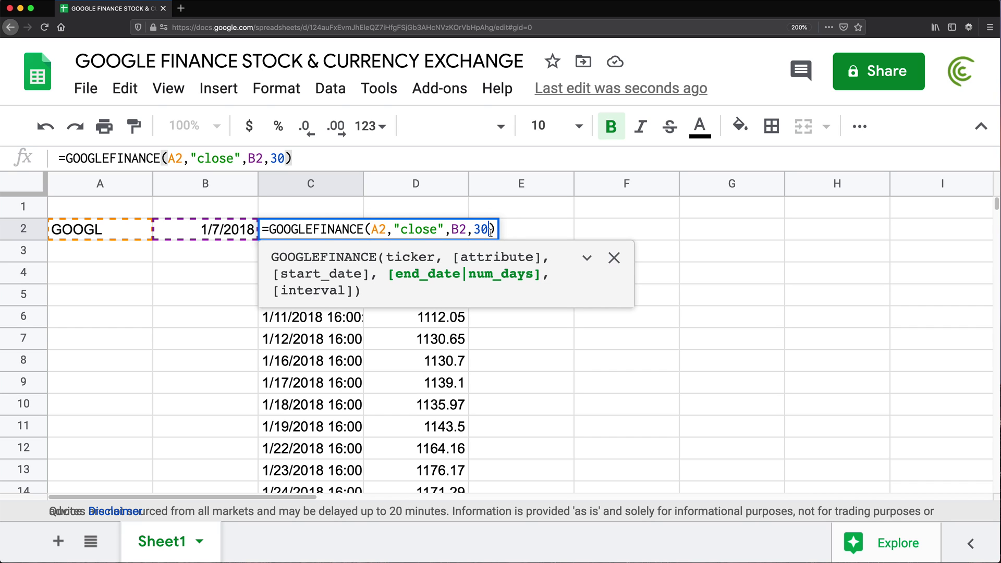
pyautogui.write(',1')
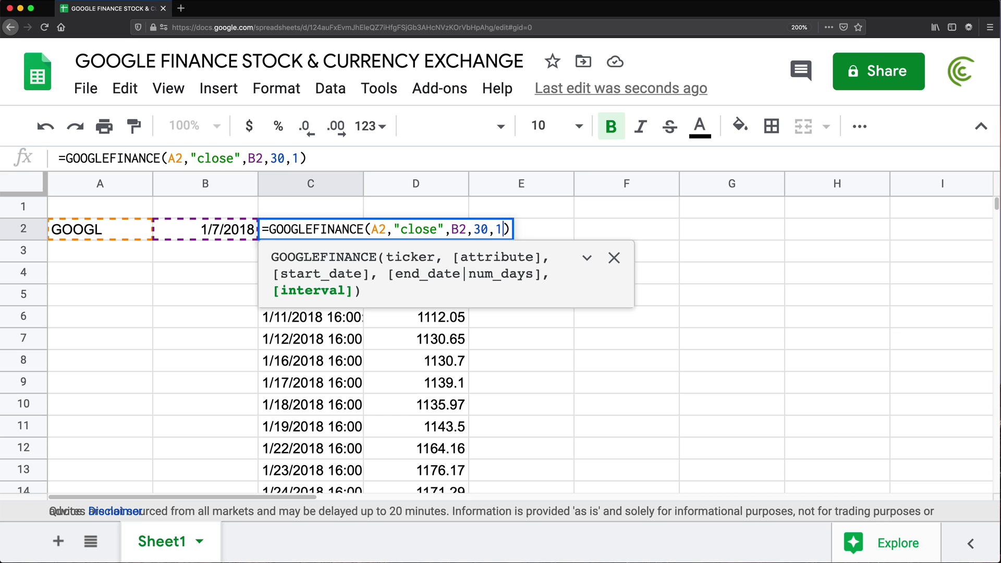
# Step: Confirm the daily interval of 1, then try a weekly interval of 7
pyautogui.press('Return')
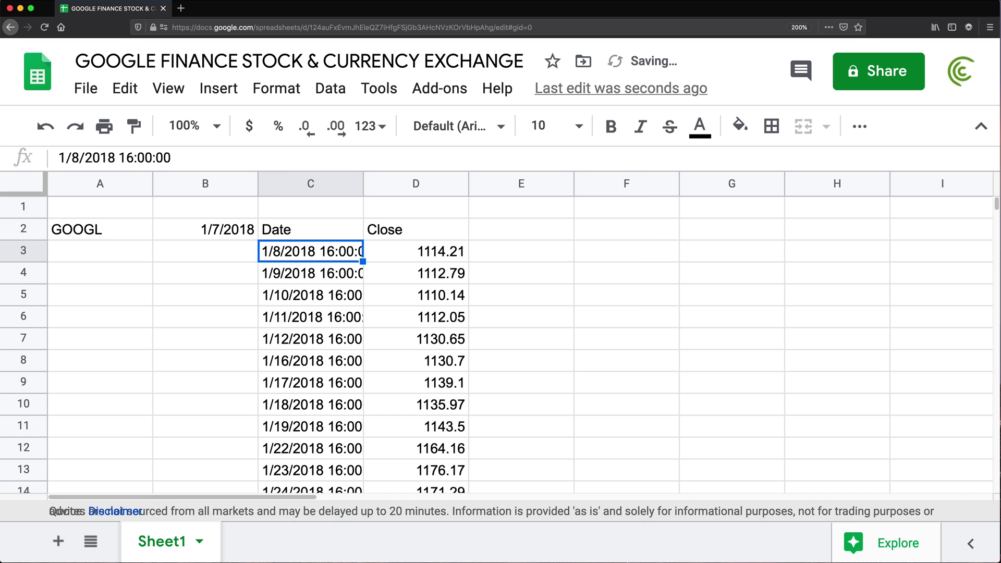
pyautogui.doubleClick(284, 234)
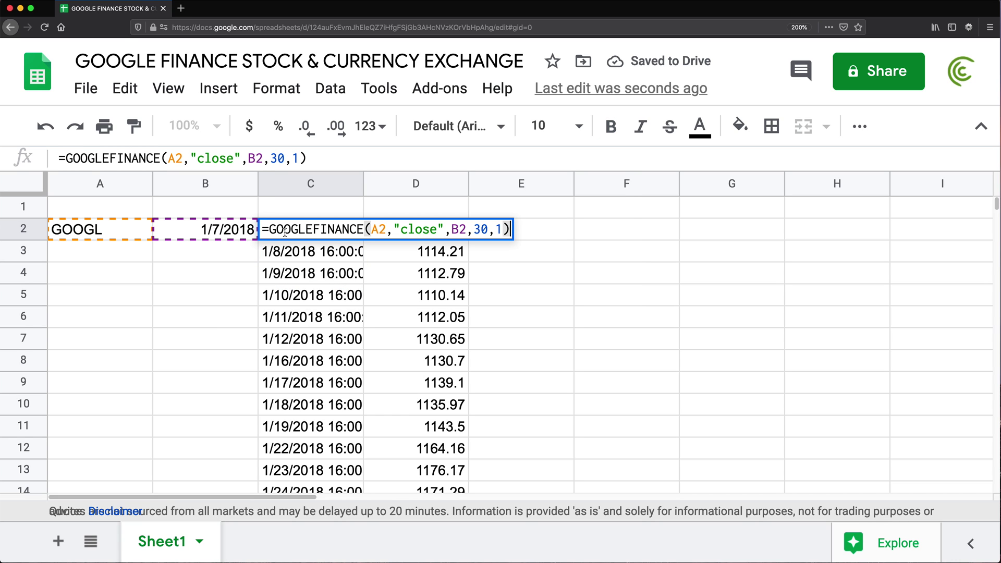
pyautogui.doubleClick(502, 228)
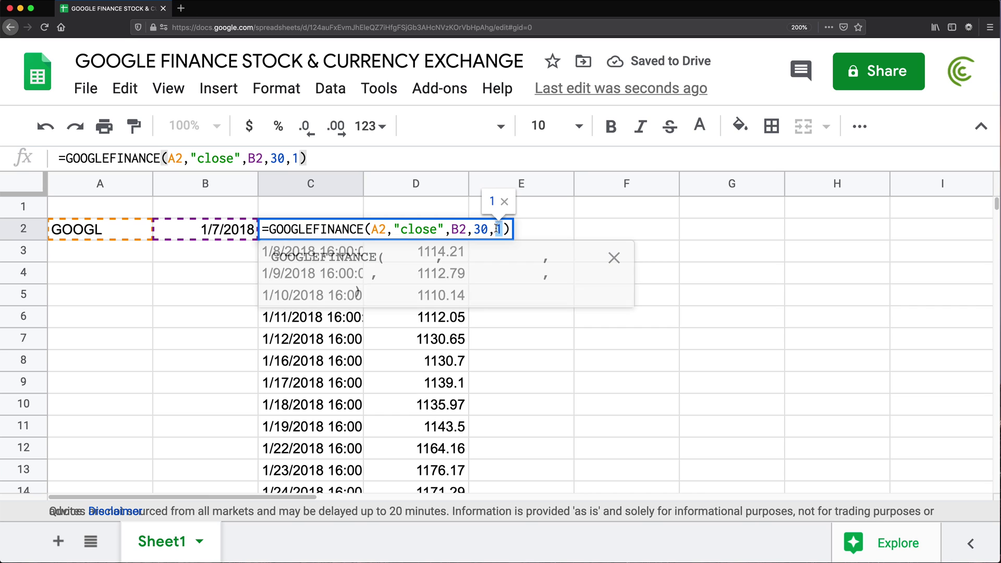
pyautogui.write('7')
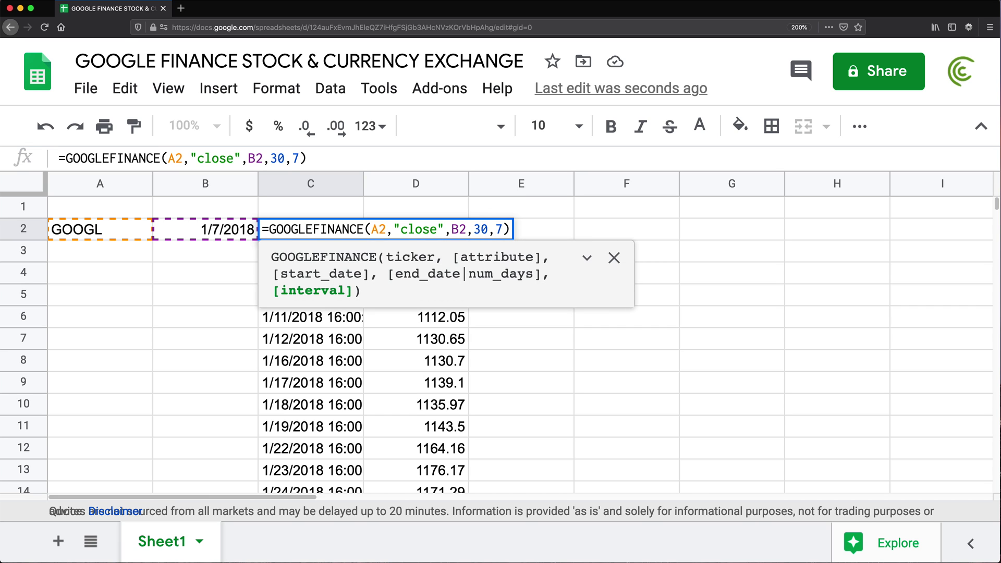
pyautogui.press('Return')
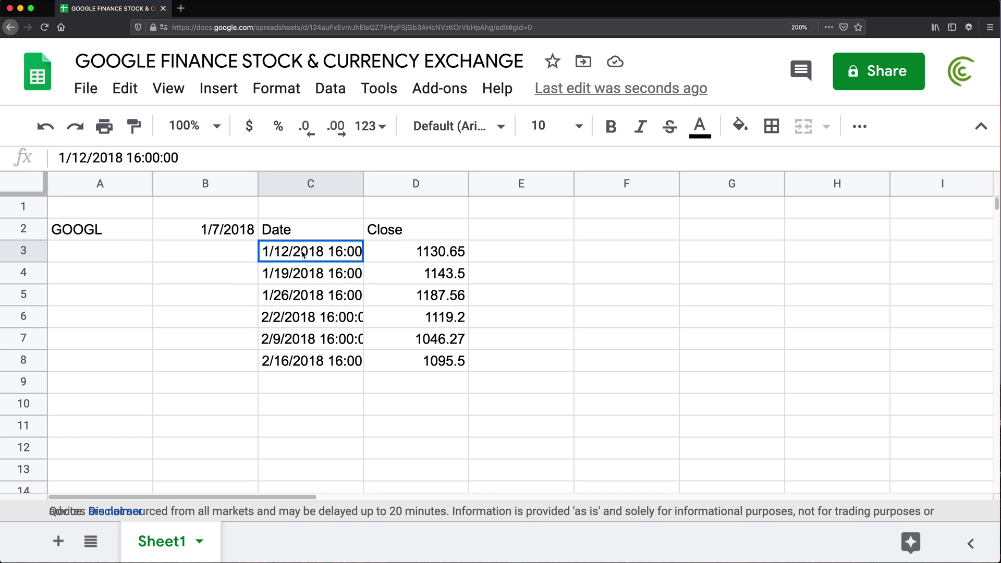
pyautogui.doubleClick(302, 251)
# Step: Set C2's interval back to 1 while keeping the 30-day count
pyautogui.doubleClick(283, 228)
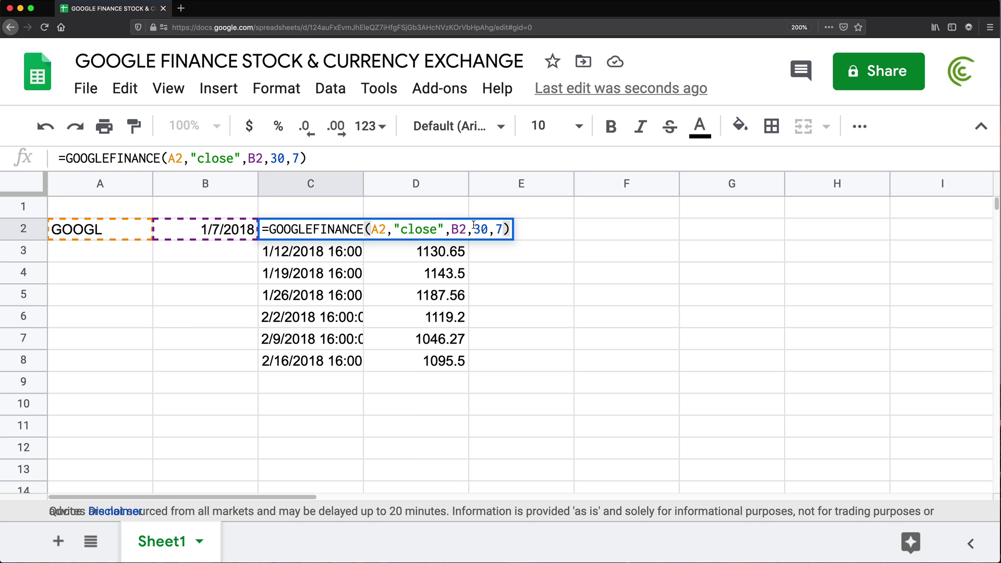
pyautogui.click(492, 229)
pyautogui.press('BackSpace')
pyautogui.press('BackSpace')
pyautogui.write('03')
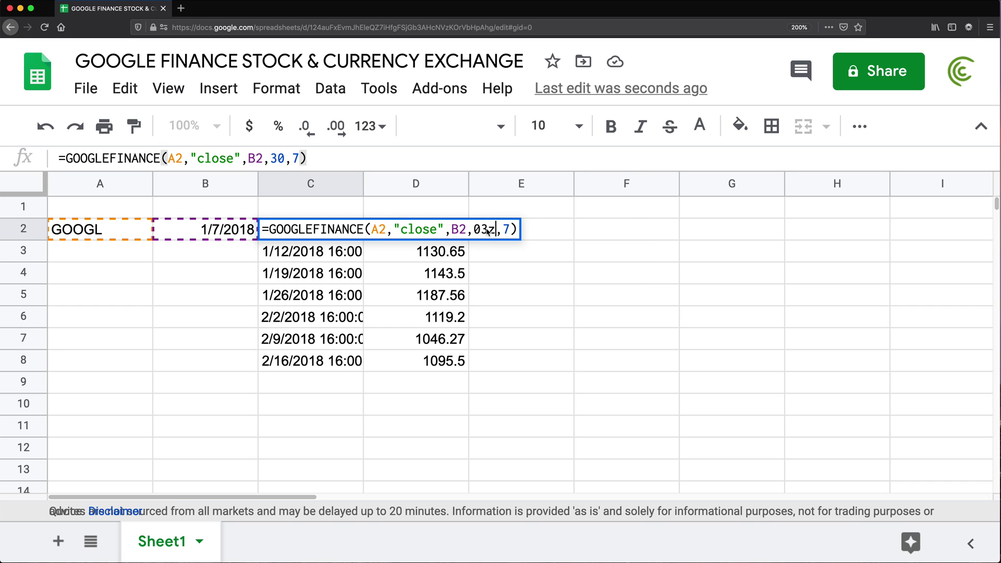
pyautogui.hotkey('ctrl', 'z')
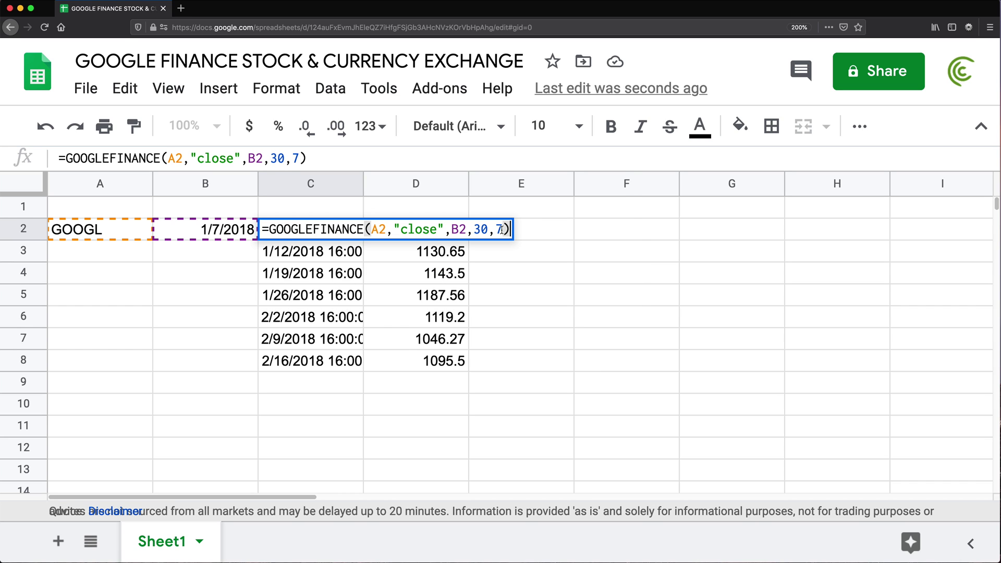
pyautogui.moveTo(502, 230); pyautogui.dragTo(494, 232)
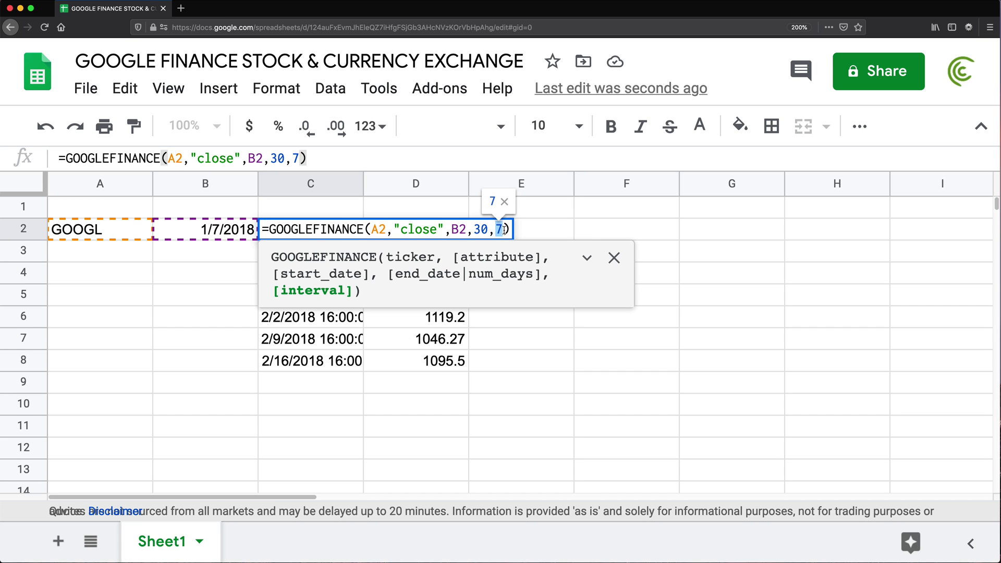
pyautogui.write('1')
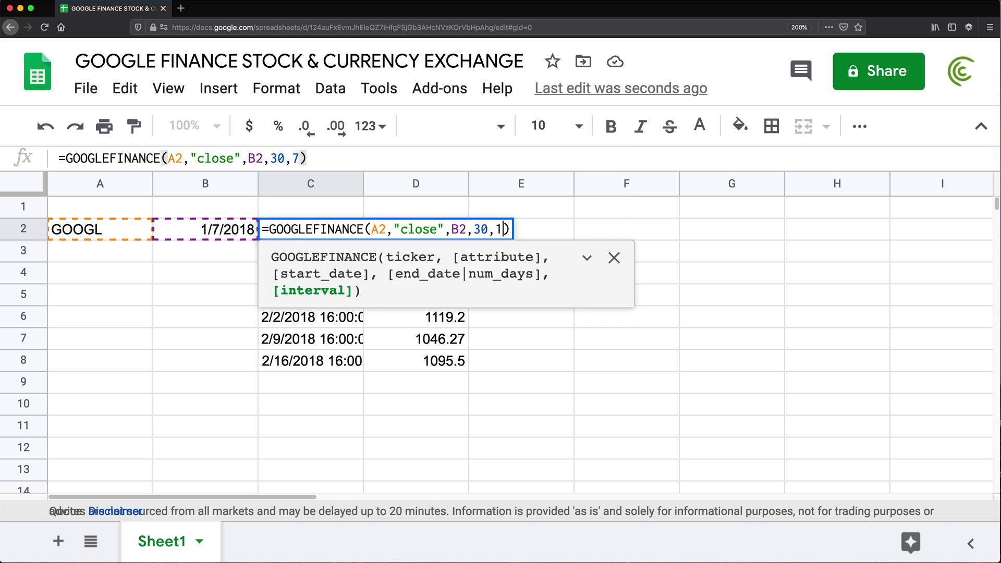
pyautogui.press('Return')
# Step: Change C2's day count from 30 to 1
pyautogui.doubleClick(338, 235)
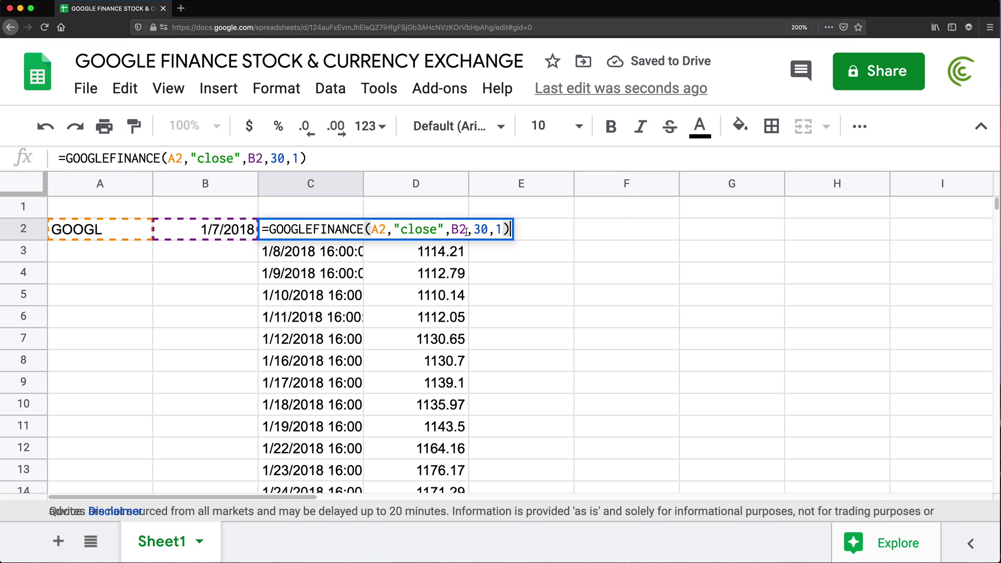
pyautogui.moveTo(473, 230); pyautogui.dragTo(490, 229)
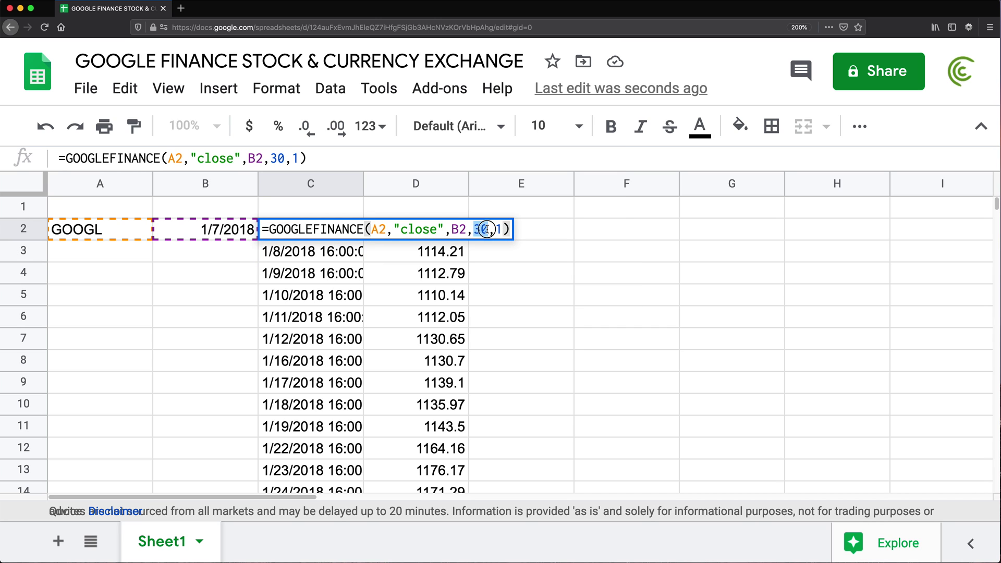
pyautogui.write('1')
pyautogui.press('Return')
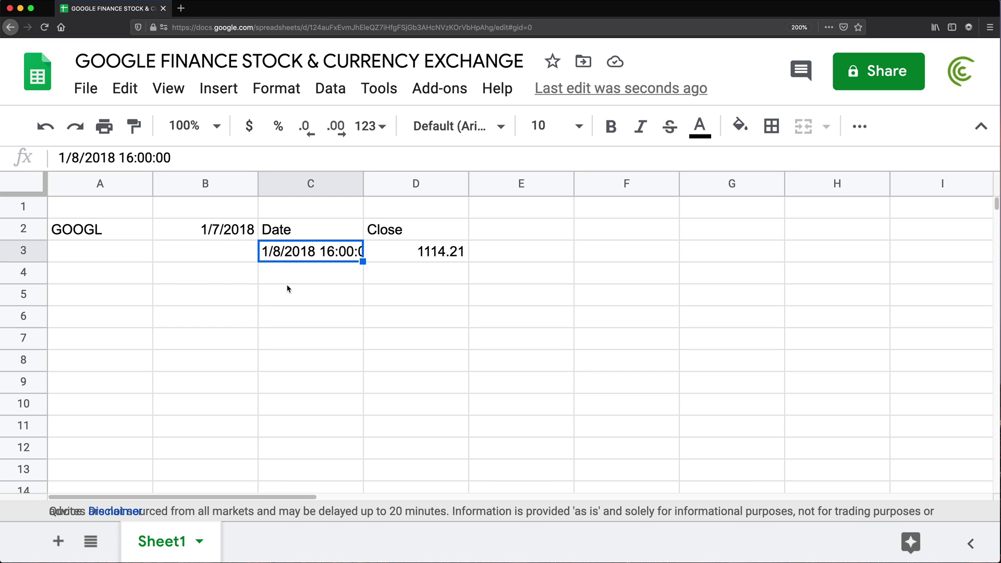
# Step: Enter =GOOGLEFINANCE("CURRENCY:USDEUR") in C6, returning the 0.841135 rate
pyautogui.press('Down')
pyautogui.press('Down')
pyautogui.press('Down')
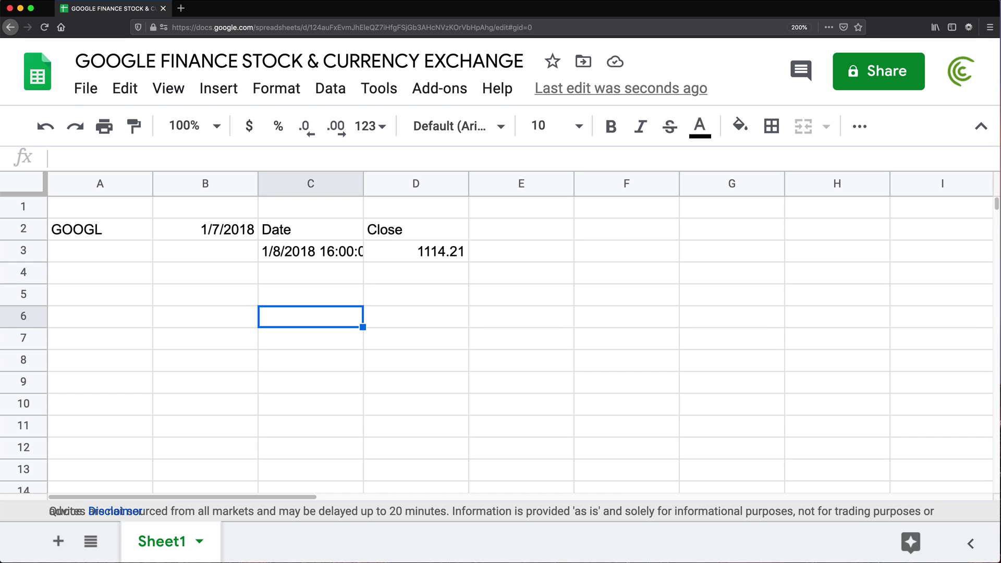
pyautogui.write('=GOOG')
pyautogui.press('Tab')
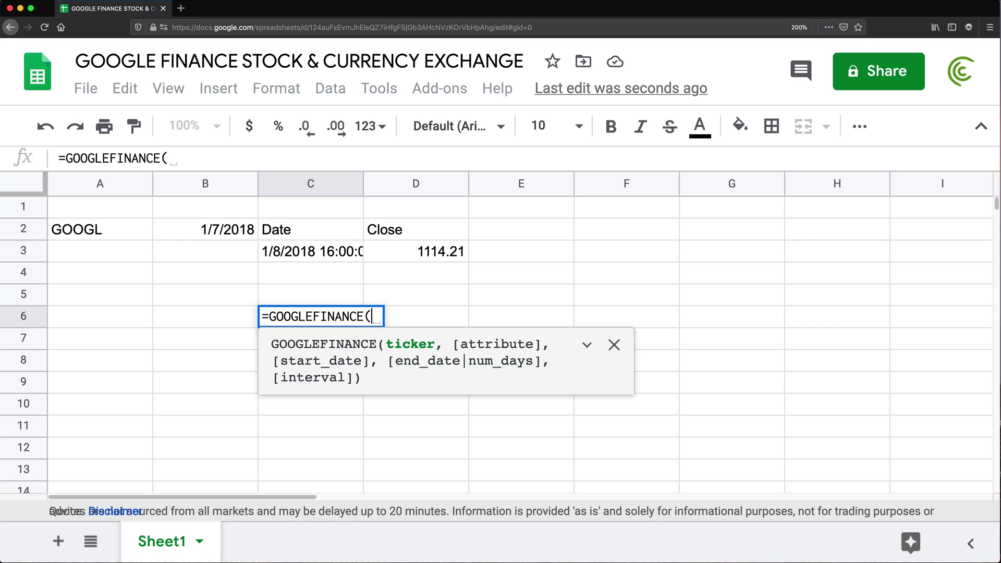
pyautogui.write('"')
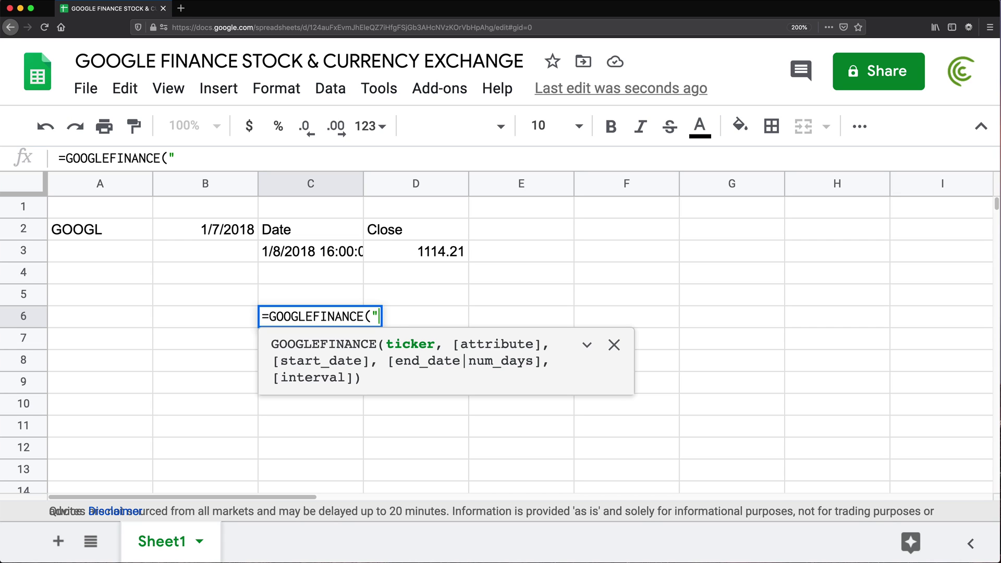
pyautogui.write('CURR')
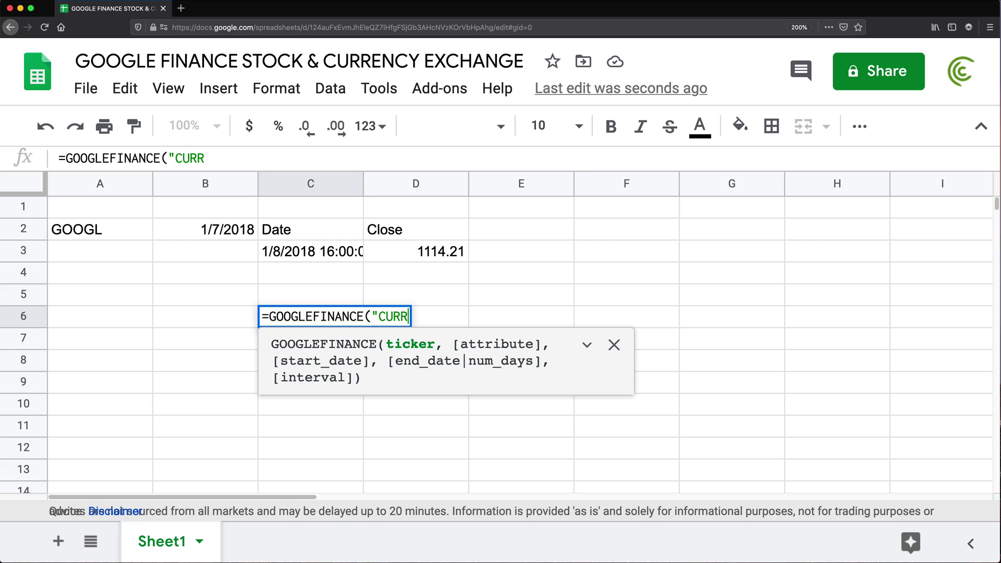
pyautogui.write('ENCY')
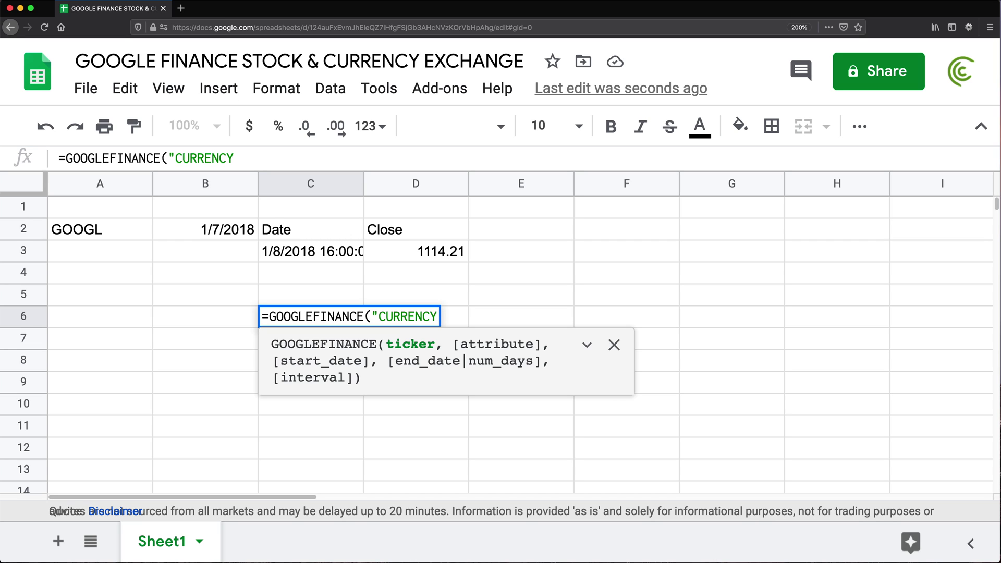
pyautogui.write(':')
pyautogui.write('USD')
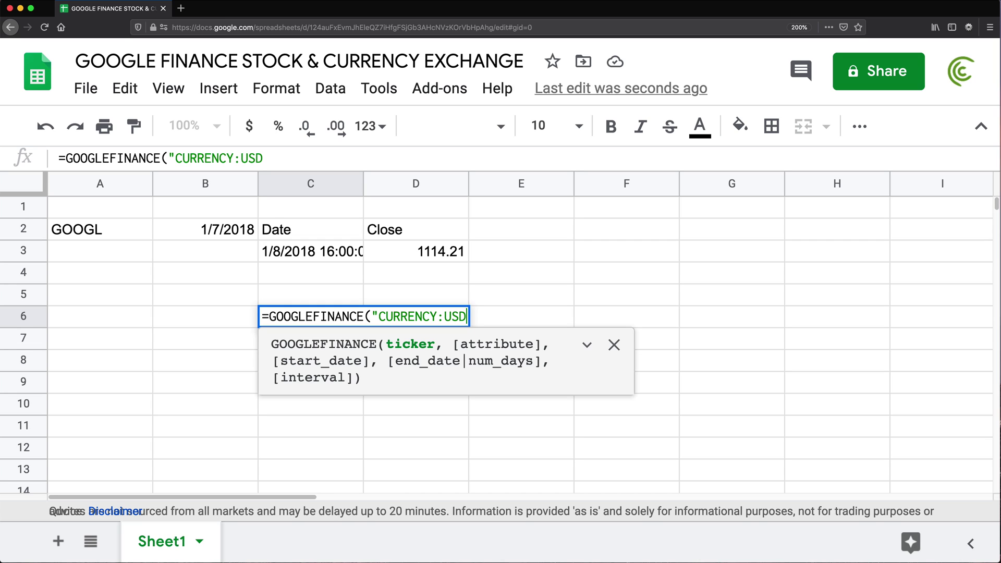
pyautogui.write('EUR')
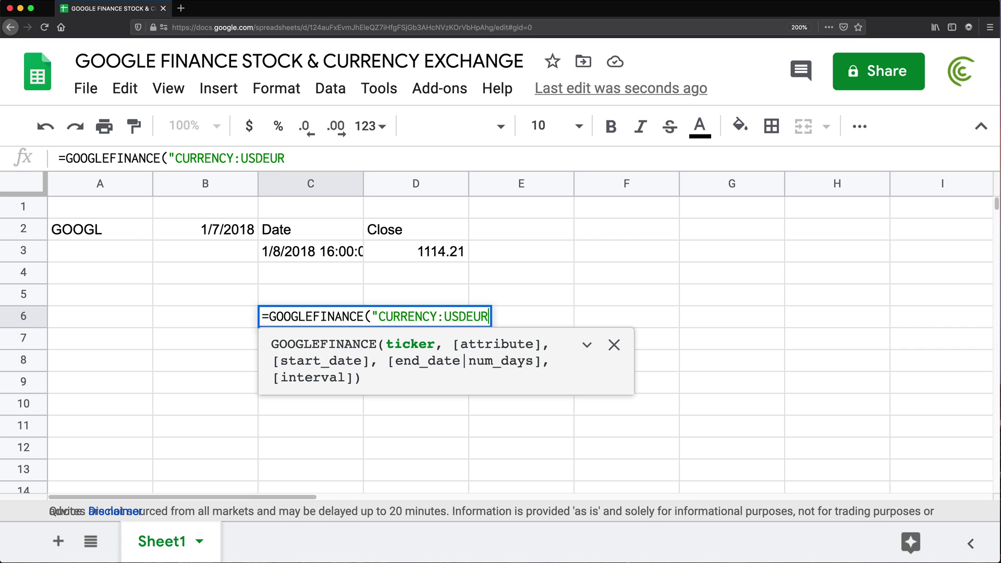
pyautogui.write('")')
pyautogui.press('Return')
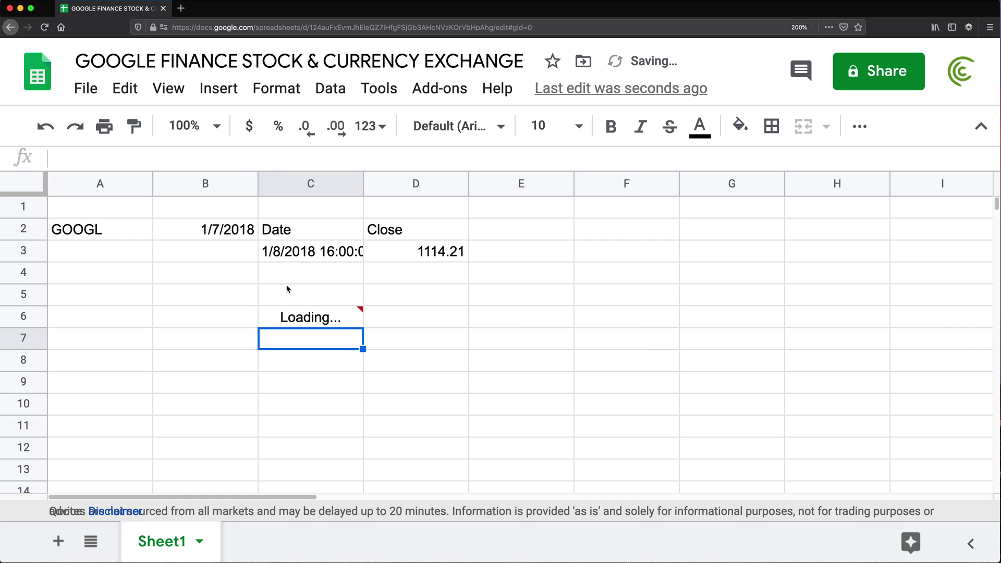
pyautogui.click(313, 326)
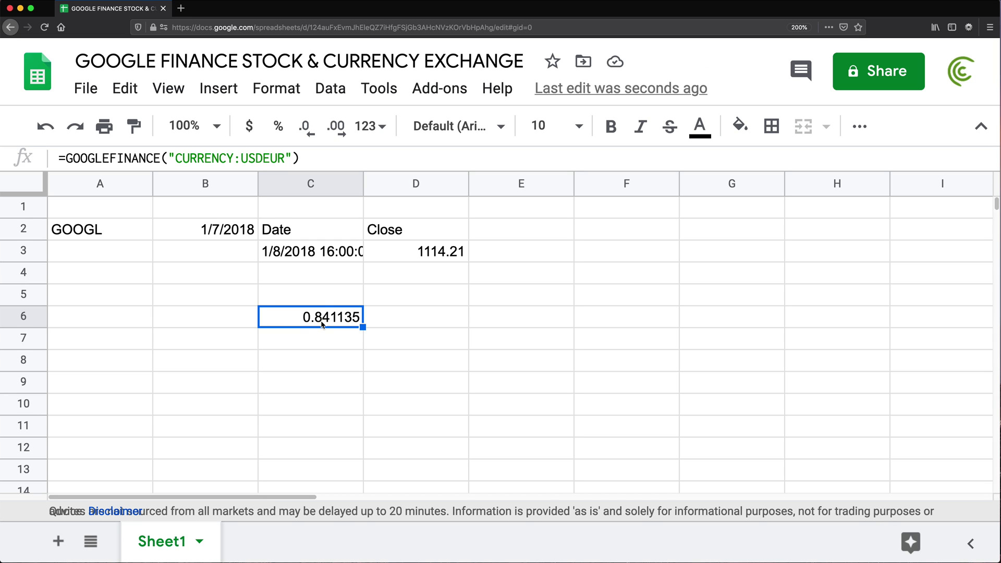
# Step: Change the ticker in C6's formula from USDEUR to EURUSD
pyautogui.doubleClick(322, 325)
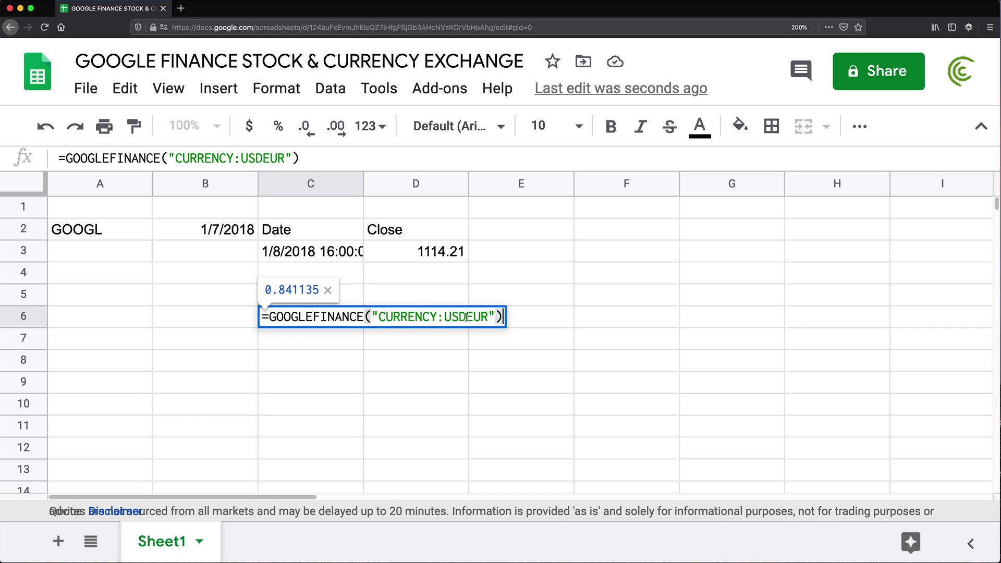
pyautogui.moveTo(466, 317); pyautogui.dragTo(452, 317)
pyautogui.press('BackSpace')
pyautogui.press('BackSpace')
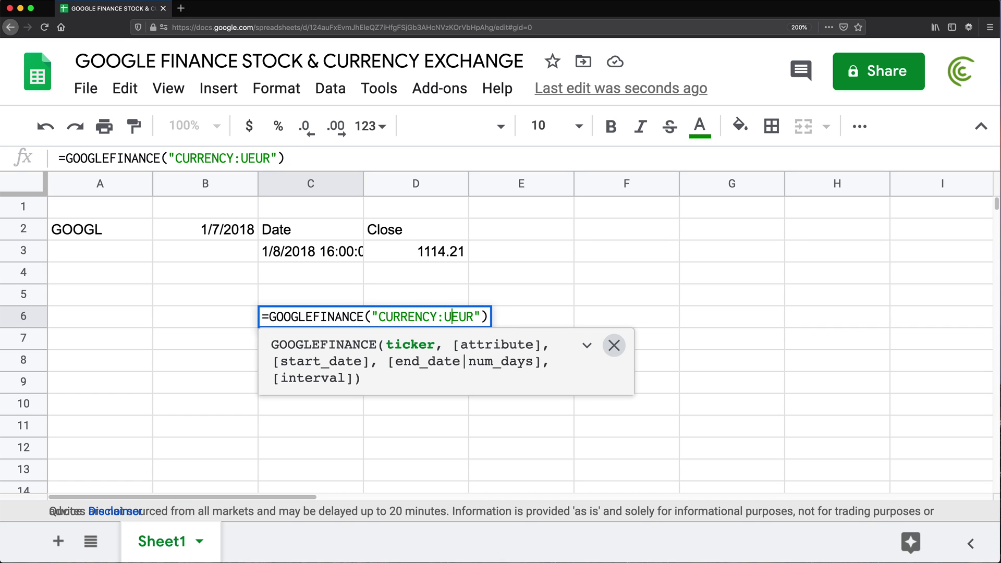
pyautogui.write('USD')
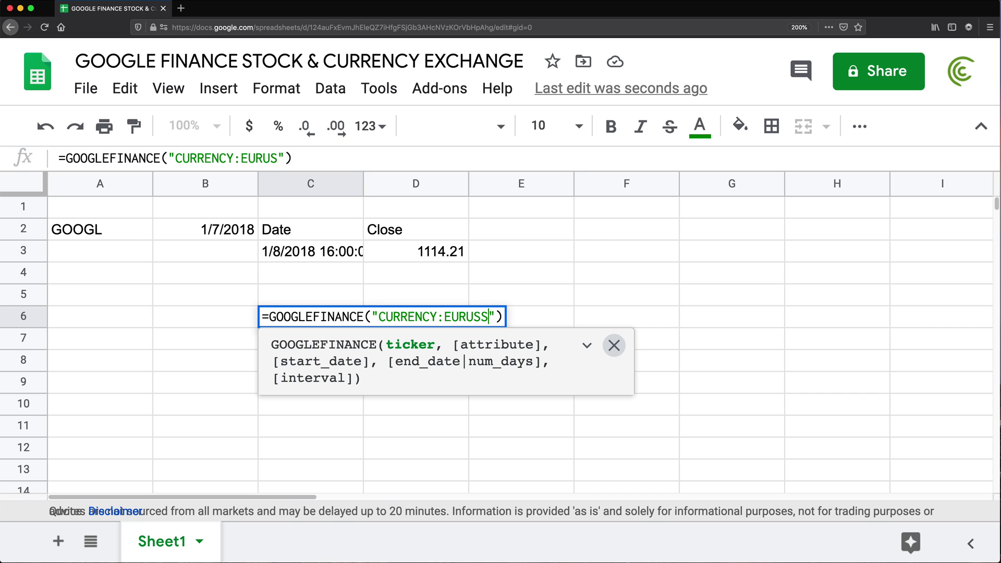
pyautogui.press('Return')
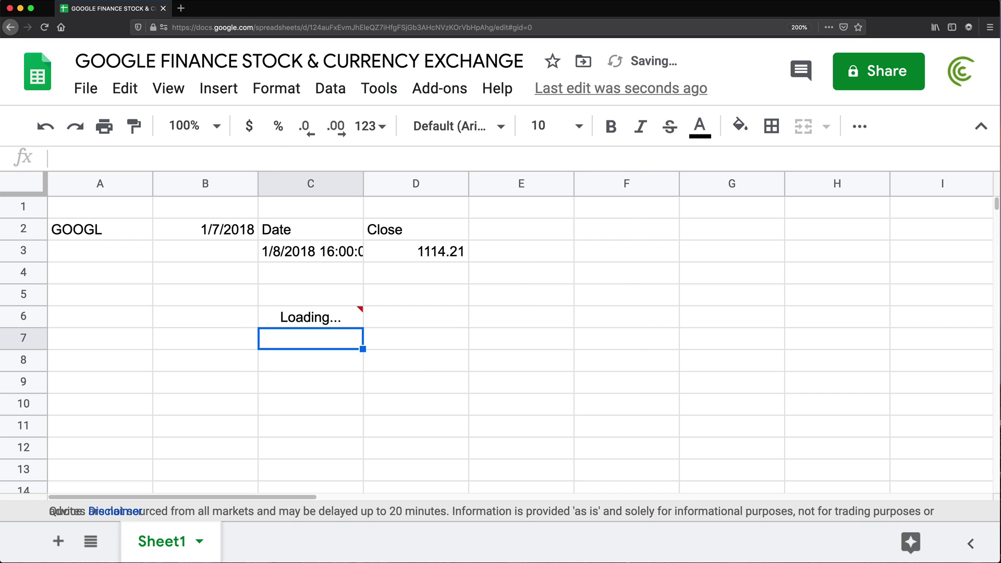
pyautogui.click(331, 320)
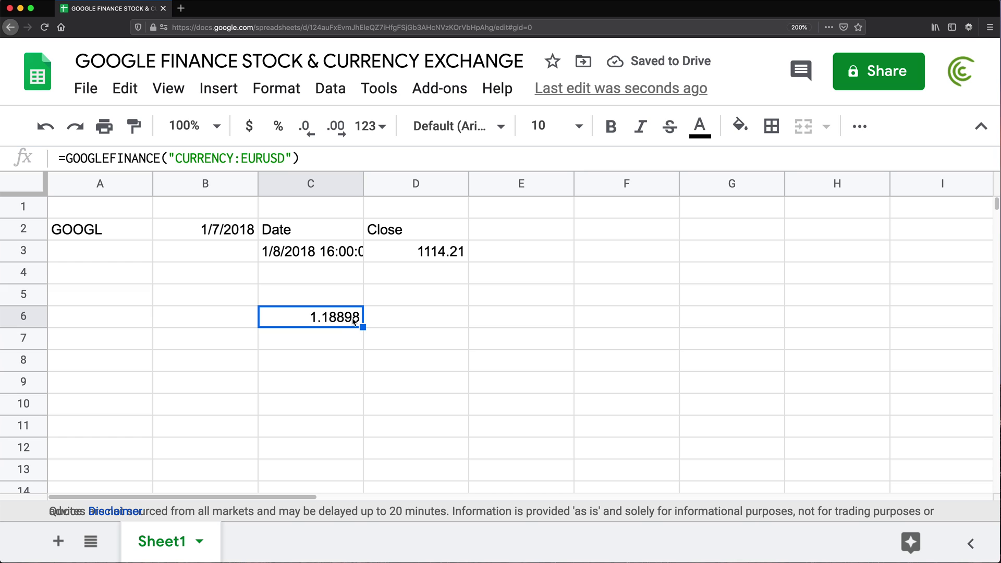
# Step: Drop the CURRENCY: prefix so C6 reads =GOOGLEFINANCE("EURUSD"), showing 1.18898
pyautogui.doubleClick(340, 323)
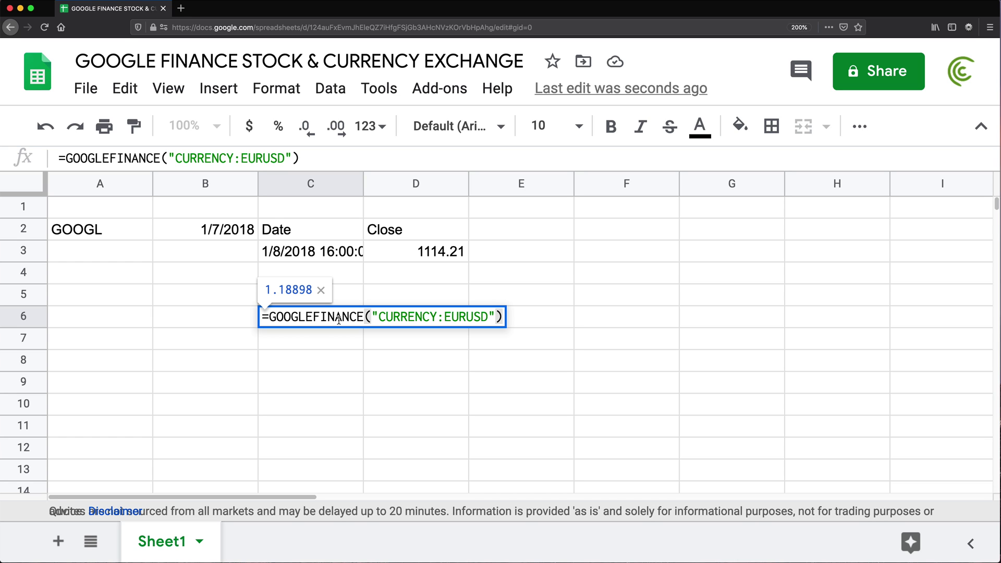
pyautogui.moveTo(447, 317); pyautogui.dragTo(379, 317)
pyautogui.press('BackSpace')
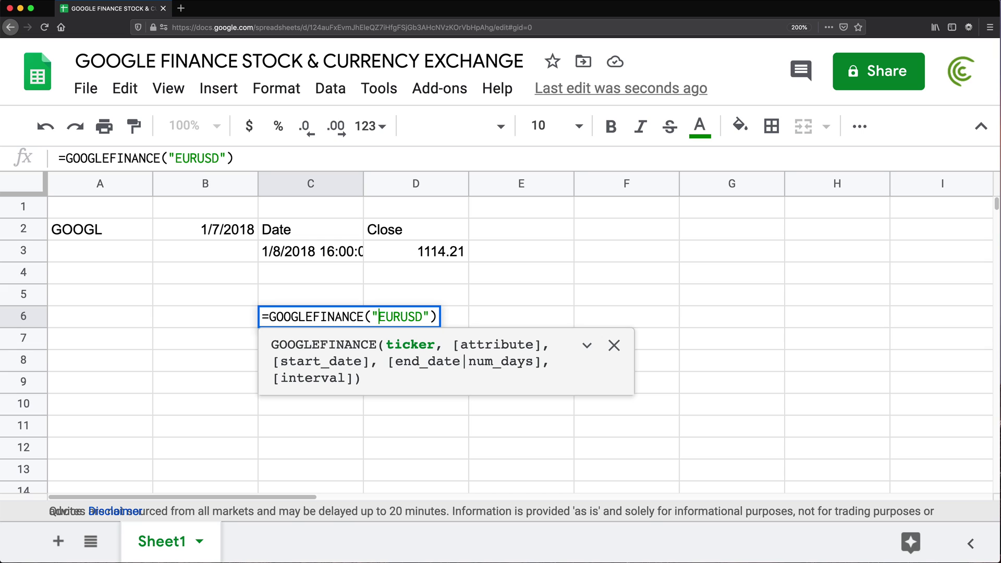
pyautogui.press('Return')
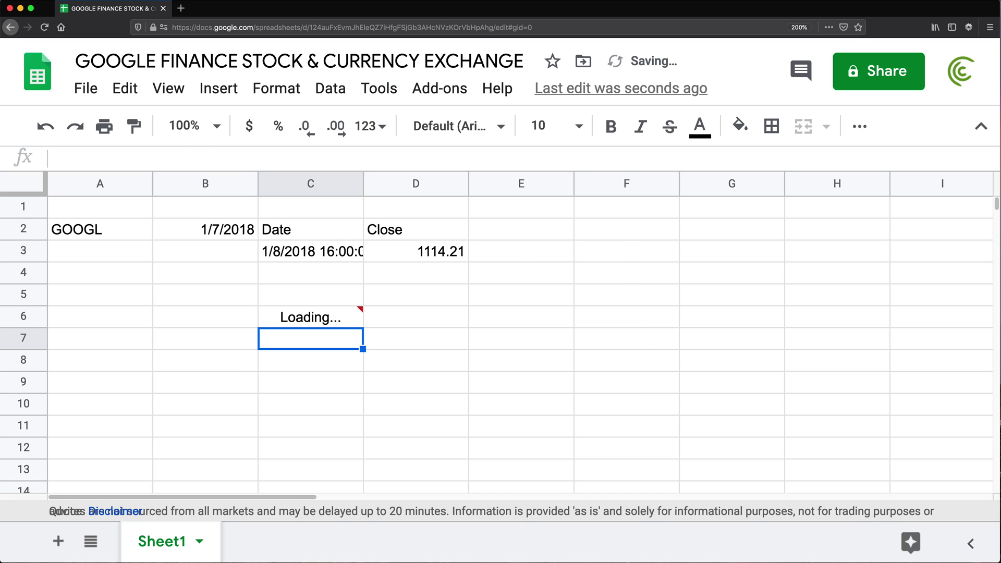
pyautogui.click(327, 322)
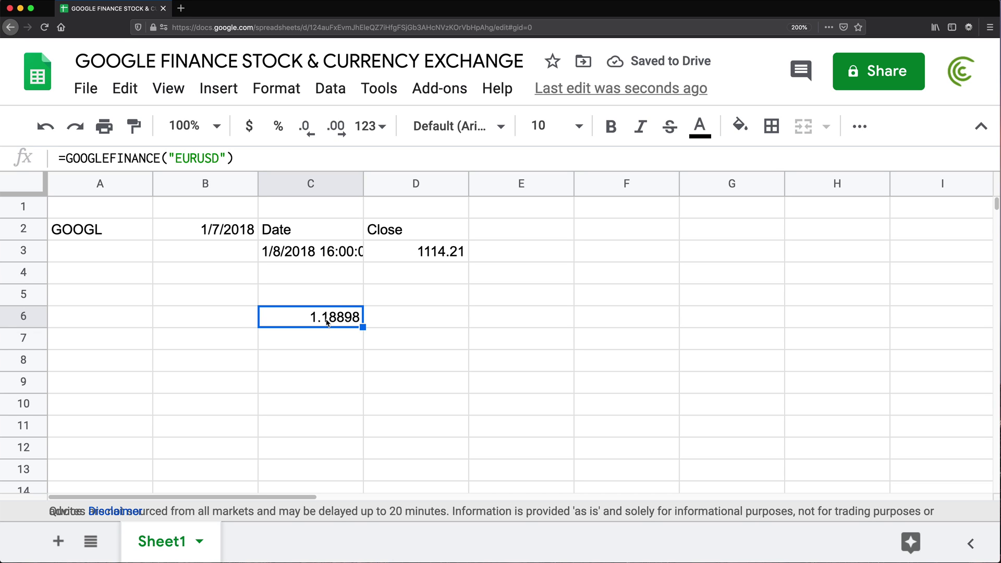
# Step: Enter USD in A6 and EUR in B6
pyautogui.doubleClick(327, 322)
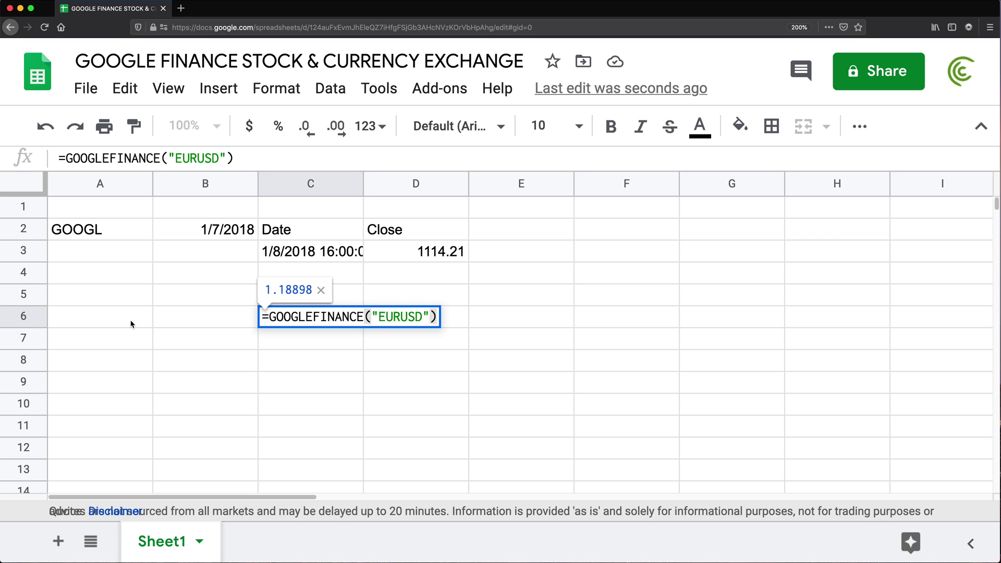
pyautogui.press('Escape')
pyautogui.click(105, 321)
pyautogui.write('USD')
pyautogui.press('Return')
pyautogui.click(205, 316)
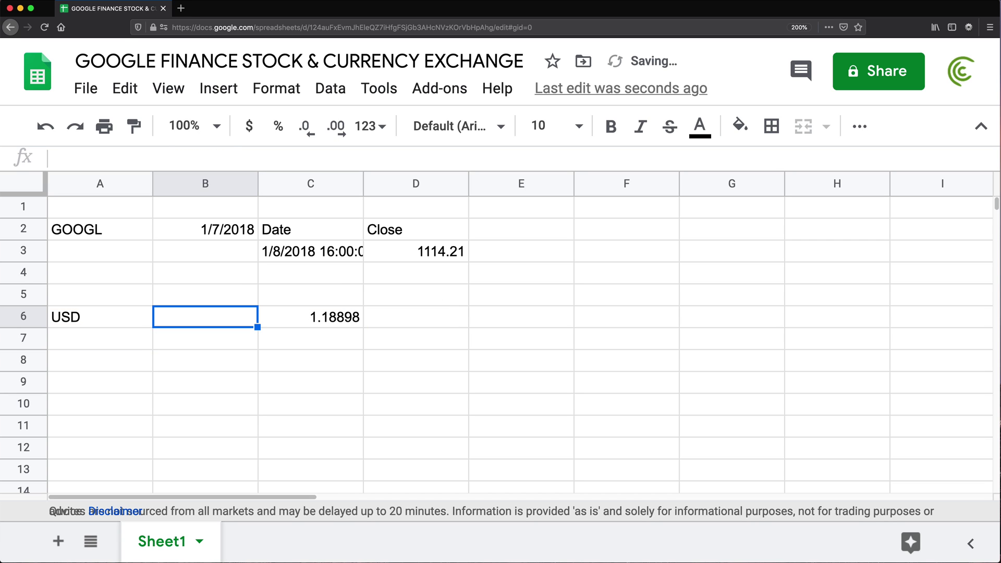
pyautogui.write('EUR')
pyautogui.press('Return')
# Step: Fill rows 7 and 8 with the pairs USD–AUD and USD–CAD
pyautogui.press('Left')
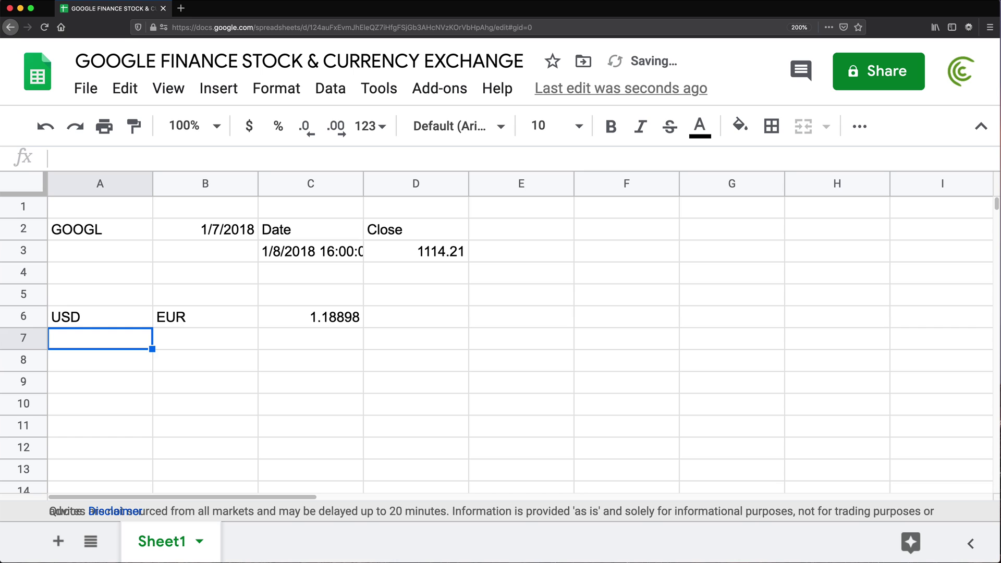
pyautogui.write('USD')
pyautogui.press('Return')
pyautogui.press('Up')
pyautogui.press('Right')
pyautogui.press('Right')
pyautogui.press('Left')
pyautogui.write('AUD')
pyautogui.press('Return')
pyautogui.press('Left')
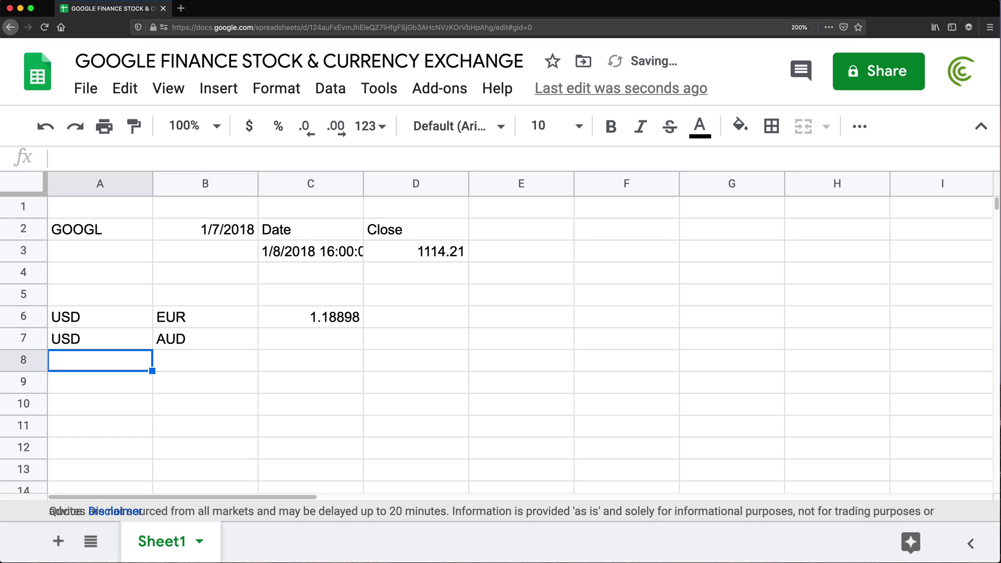
pyautogui.write('USD')
pyautogui.press('Right')
pyautogui.write('CAD')
pyautogui.press('Return')
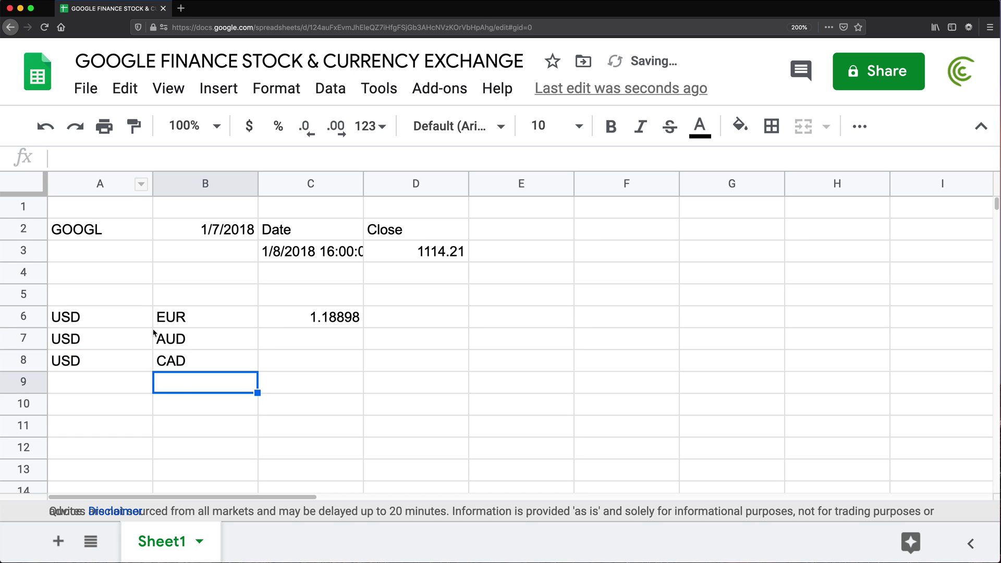
# Step: Replace C6's EURUSD ticker with A6&B6 and fill down to C8 (0.84097, 1.372345, 1.301175)
pyautogui.doubleClick(342, 318)
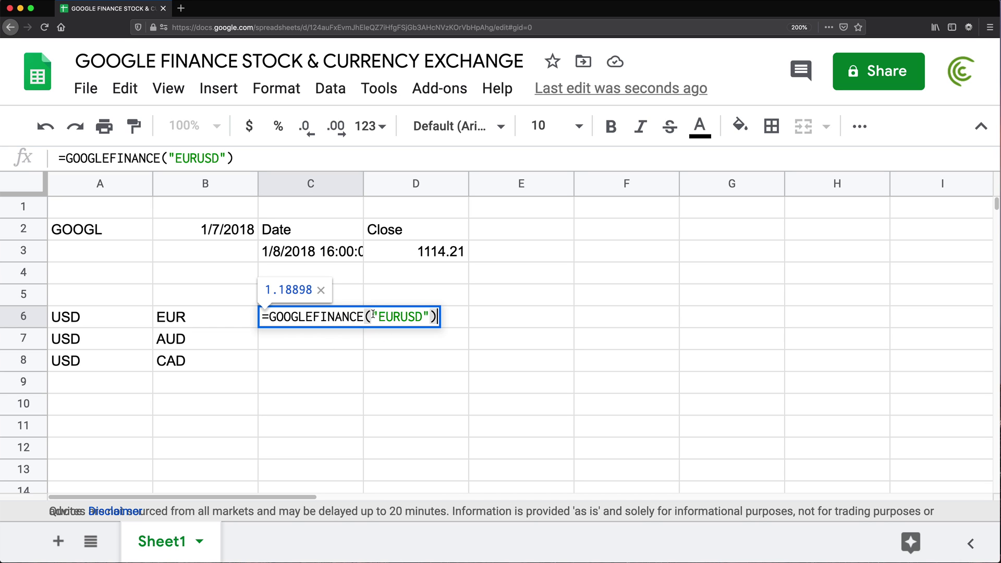
pyautogui.moveTo(373, 317); pyautogui.dragTo(431, 318)
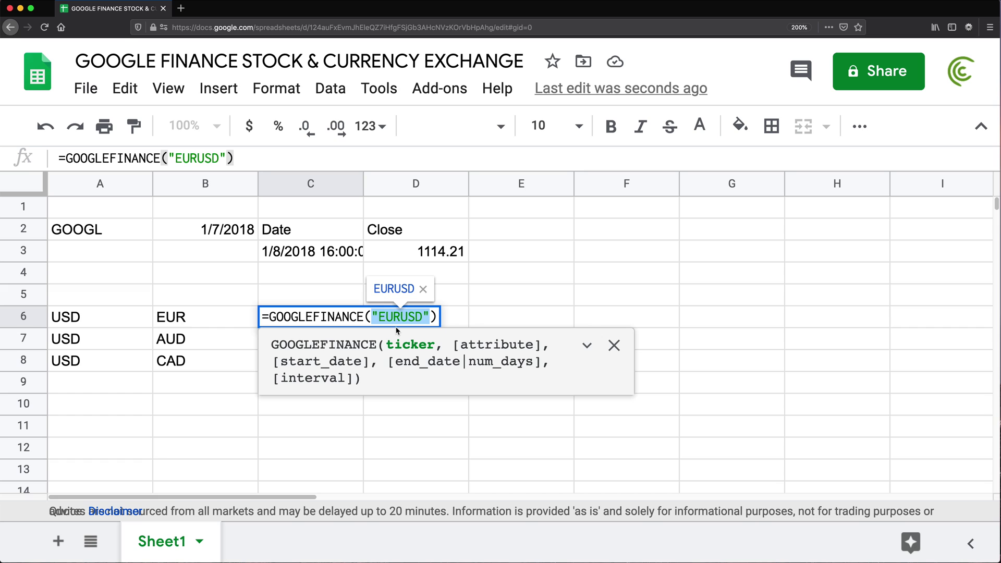
pyautogui.press('BackSpace')
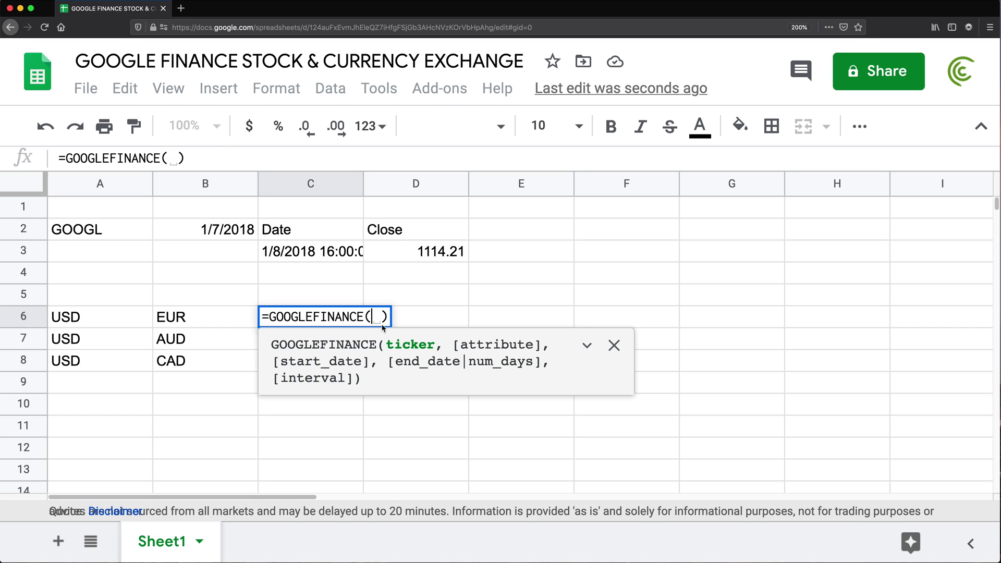
pyautogui.click(81, 317)
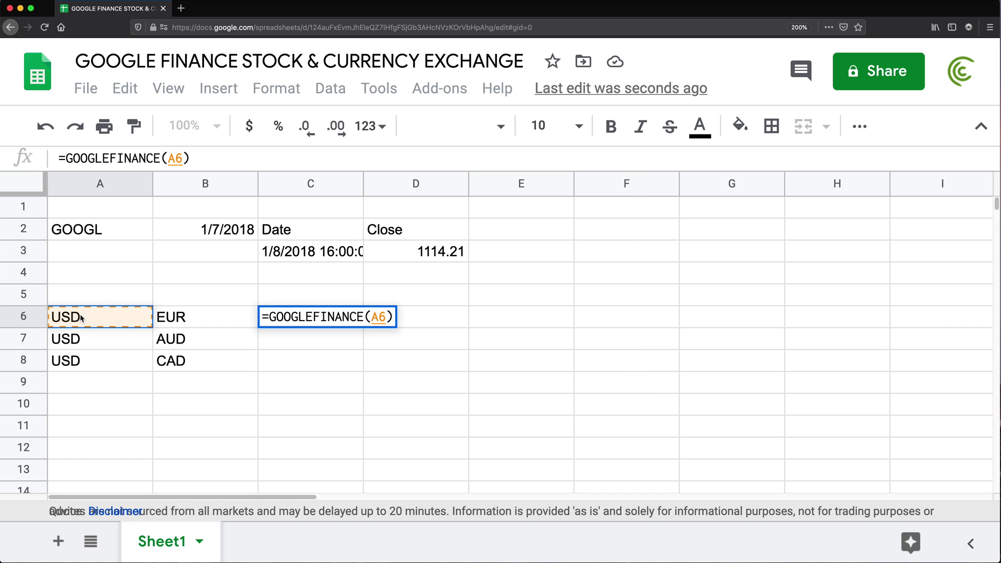
pyautogui.write('&')
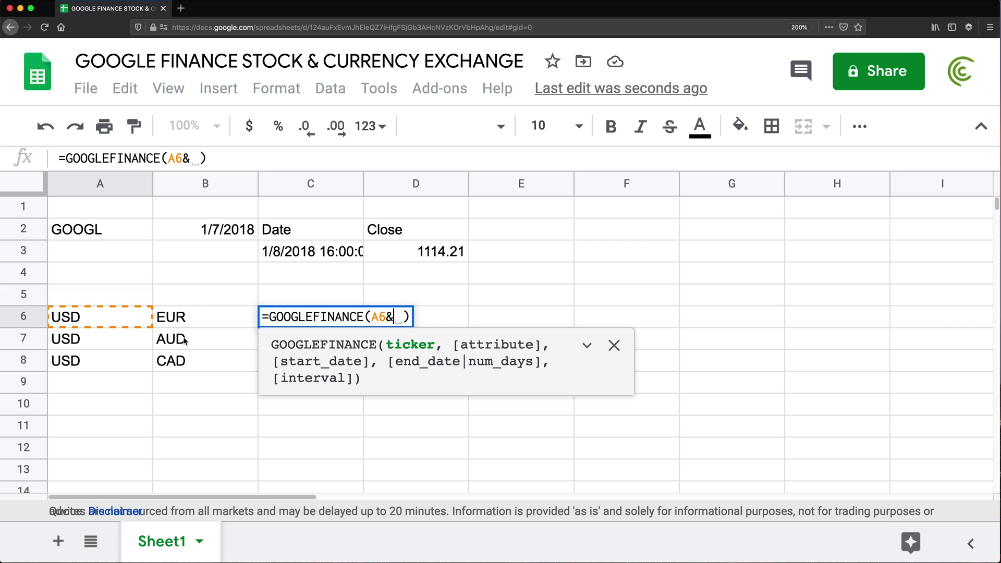
pyautogui.click(197, 318)
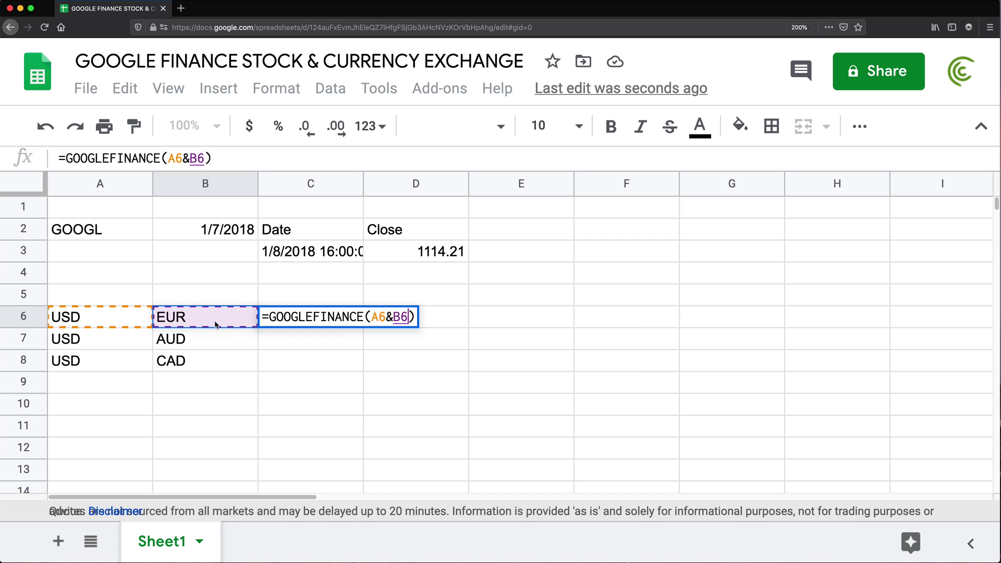
pyautogui.press('Return')
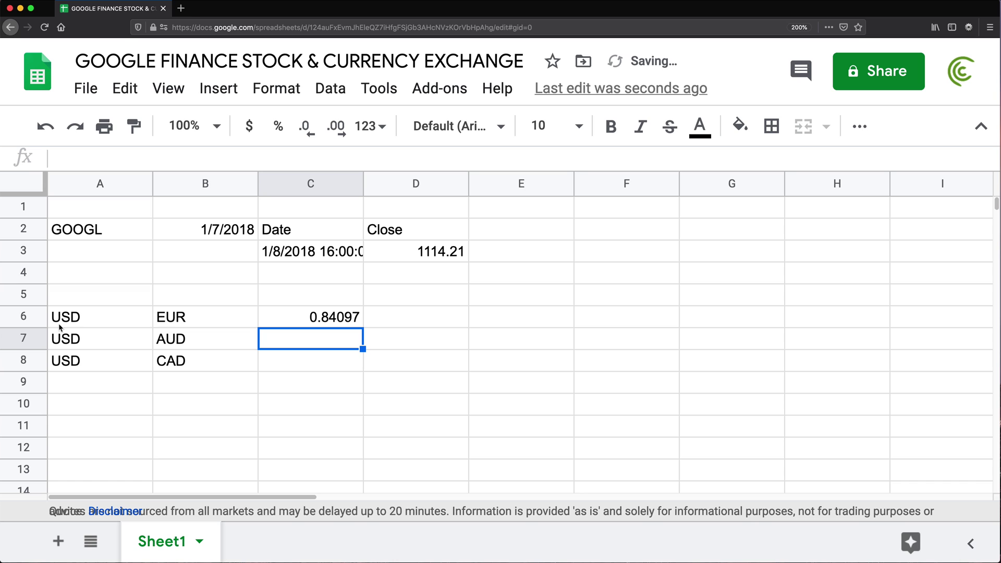
pyautogui.click(346, 321)
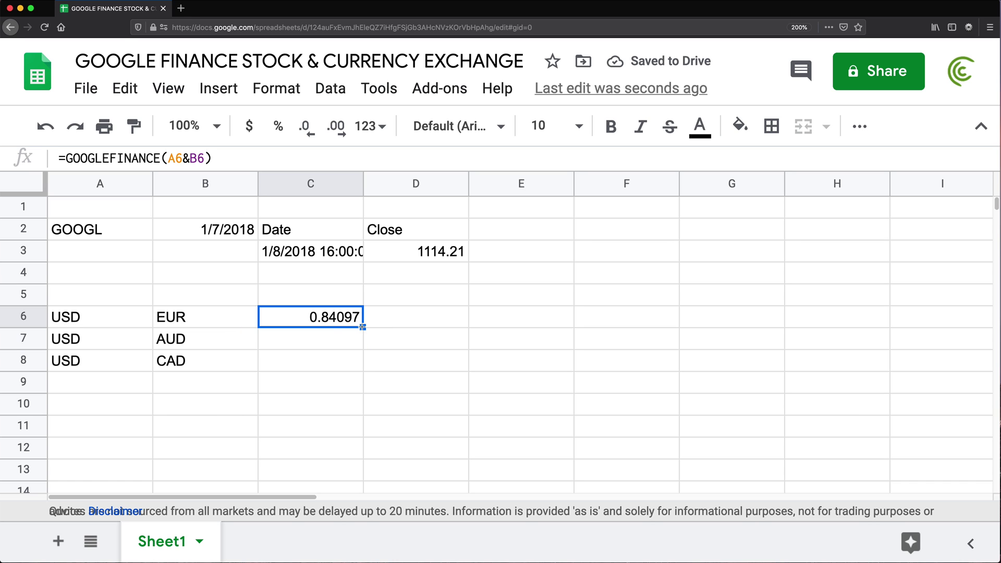
pyautogui.moveTo(363, 327); pyautogui.dragTo(359, 370)
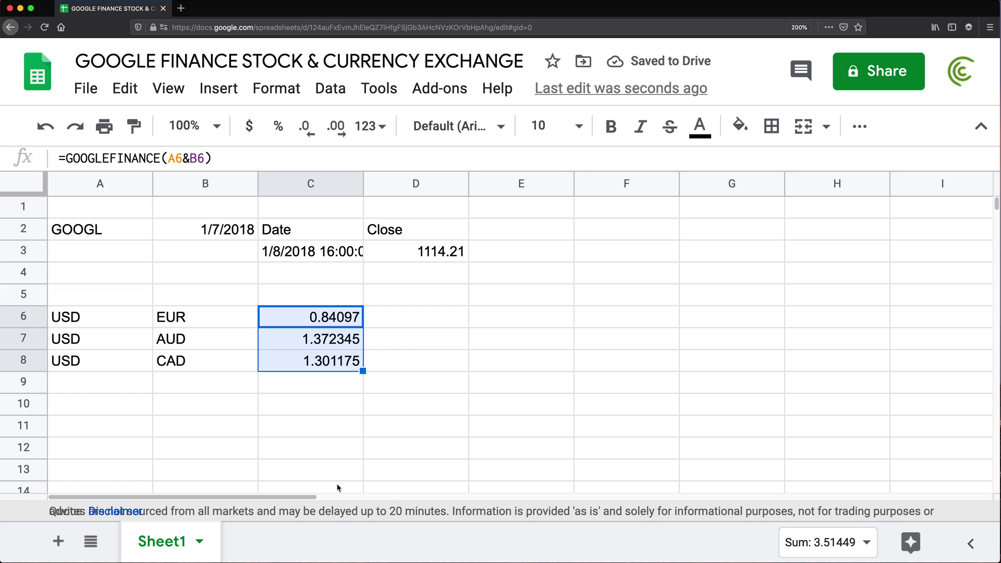
# Step: Change C6 to =GOOGLEFINANCE("CURRENCY:"&A6&B6) and copy it down to C8
pyautogui.doubleClick(330, 316)
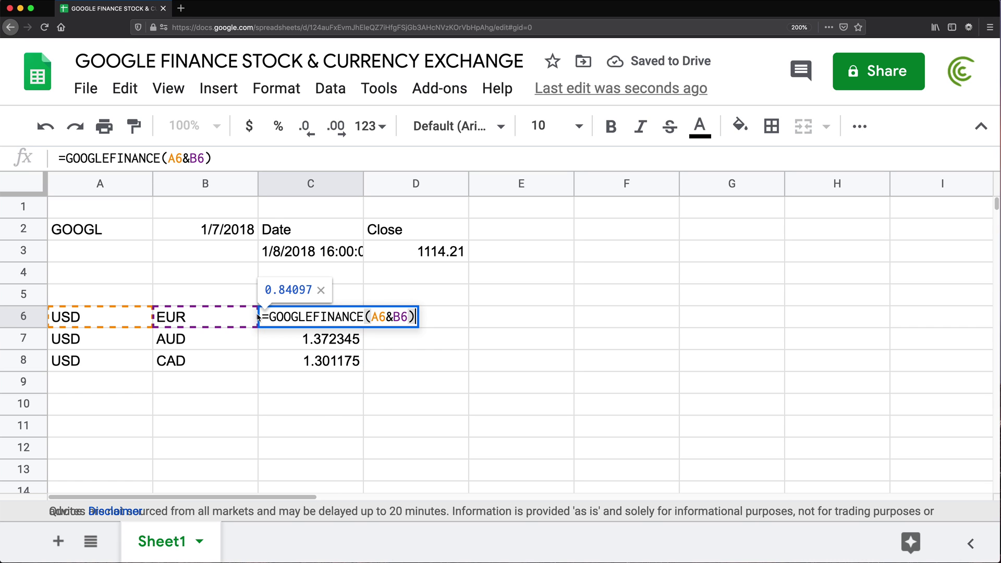
pyautogui.click(374, 318)
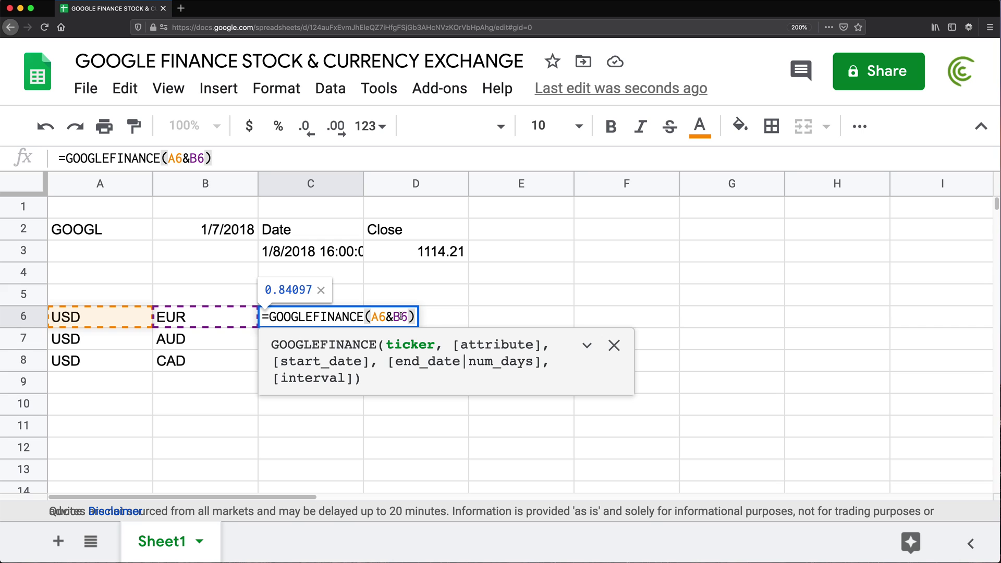
pyautogui.write('""')
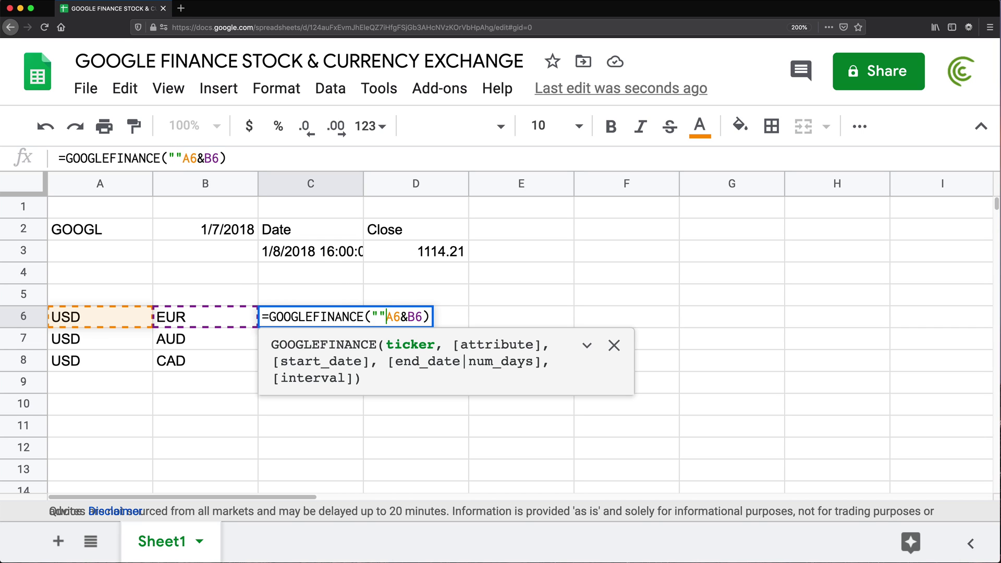
pyautogui.write('&')
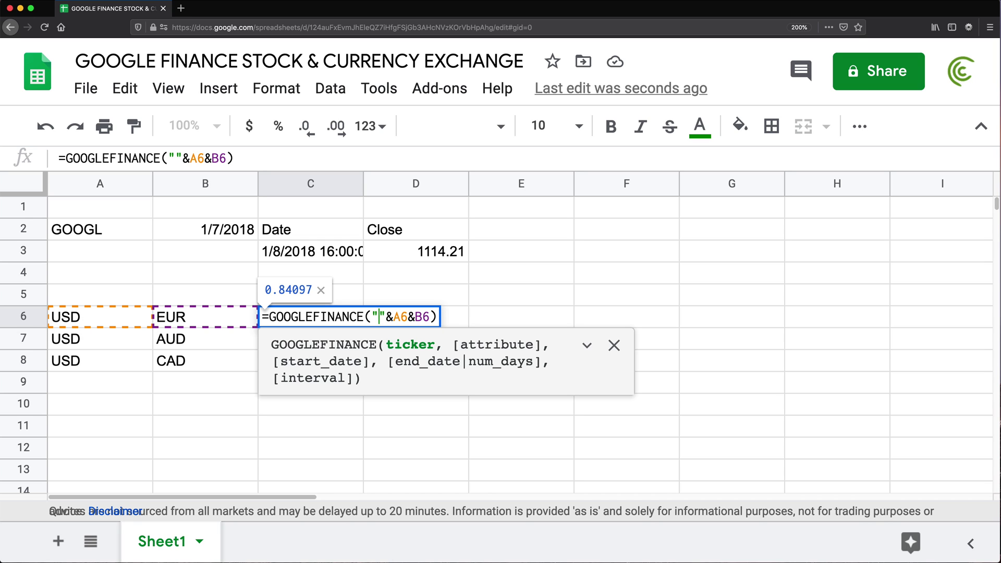
pyautogui.write('CURRENCY')
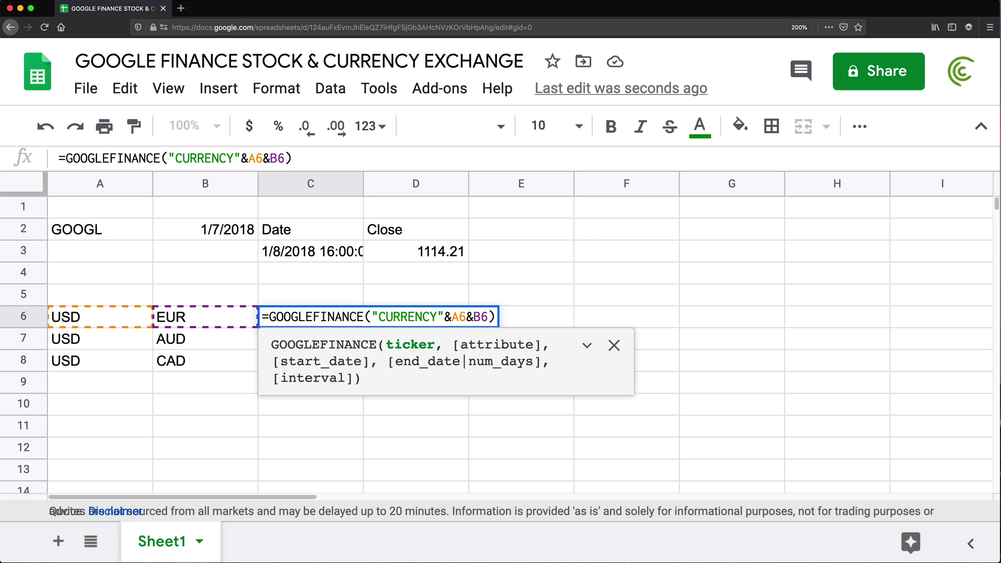
pyautogui.write(':')
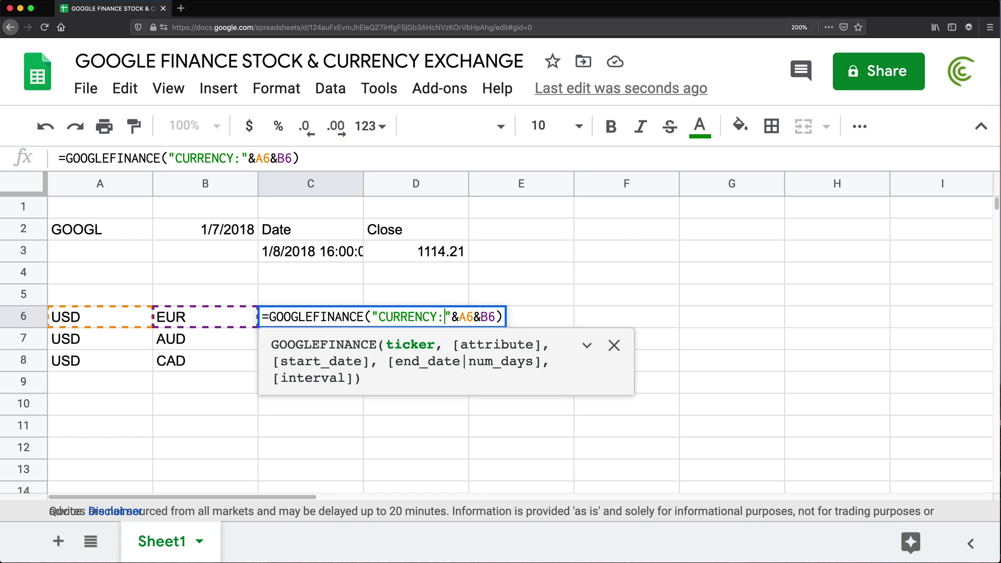
pyautogui.press('Return')
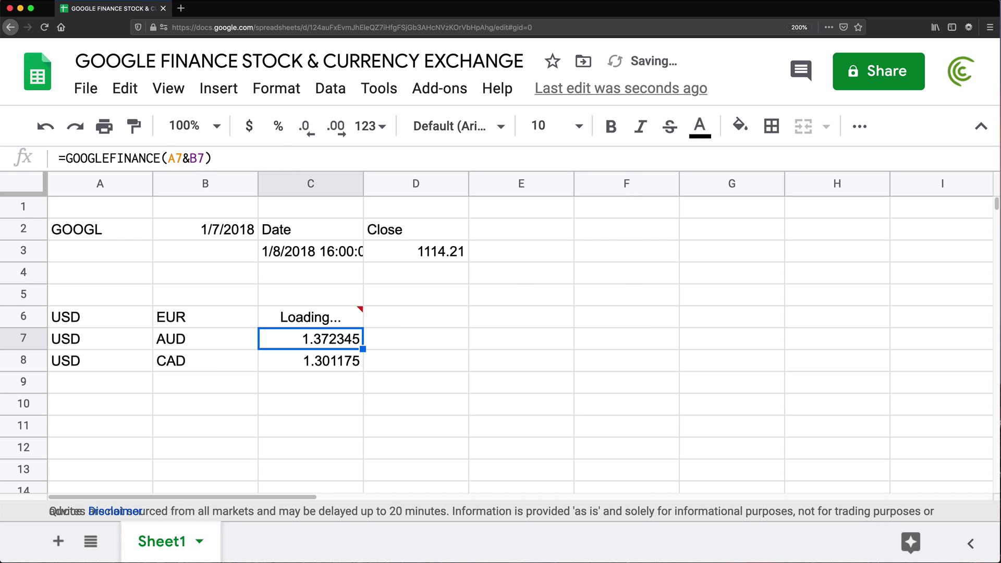
pyautogui.click(360, 323)
pyautogui.moveTo(364, 327); pyautogui.dragTo(360, 368)
pyautogui.click(354, 318)
pyautogui.doubleClick(353, 319)
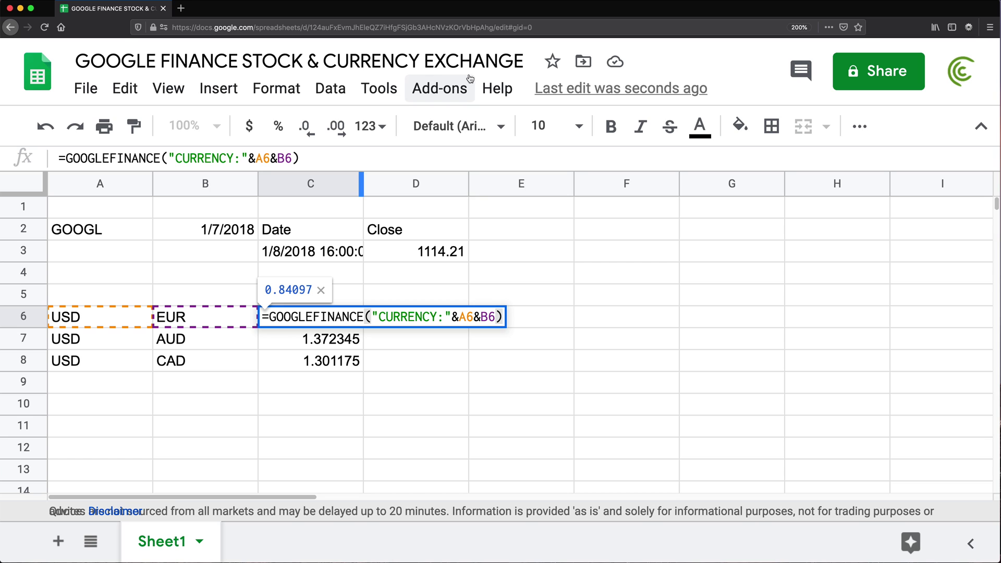
# Step: Add "price" and "1/8/2018" arguments to C6's formula, producing a #REF! overlap error
pyautogui.press('Left')
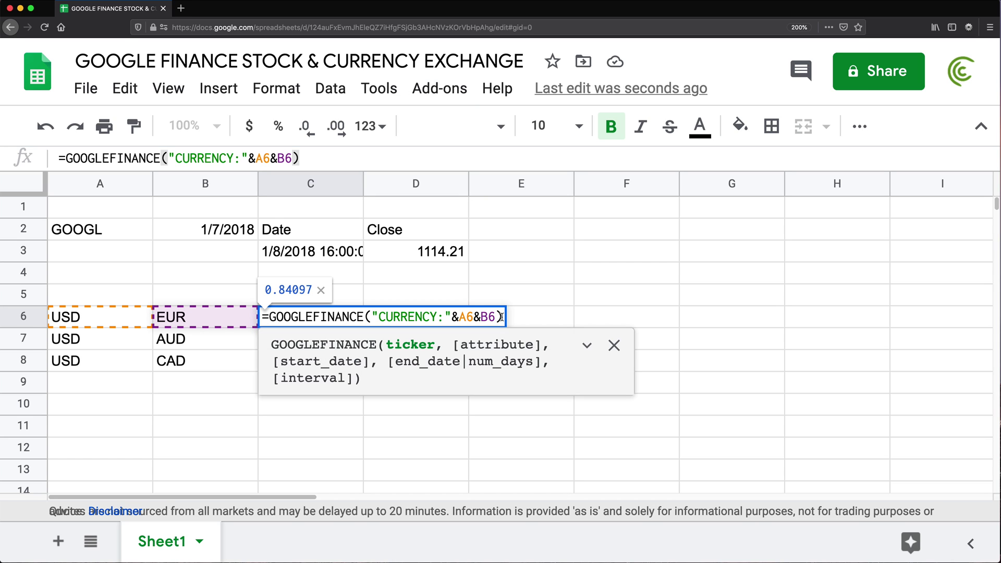
pyautogui.write(', ')
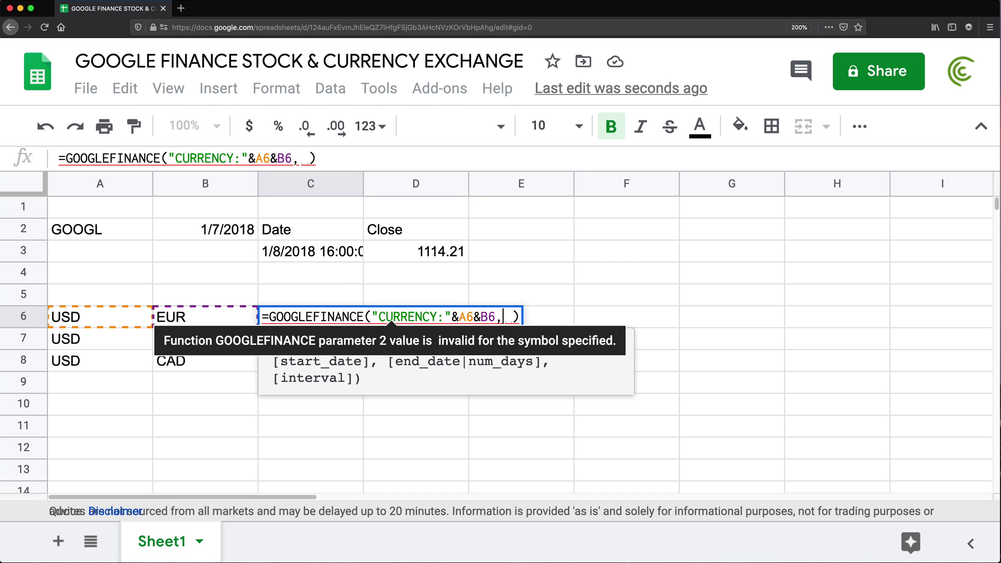
pyautogui.write('"price",')
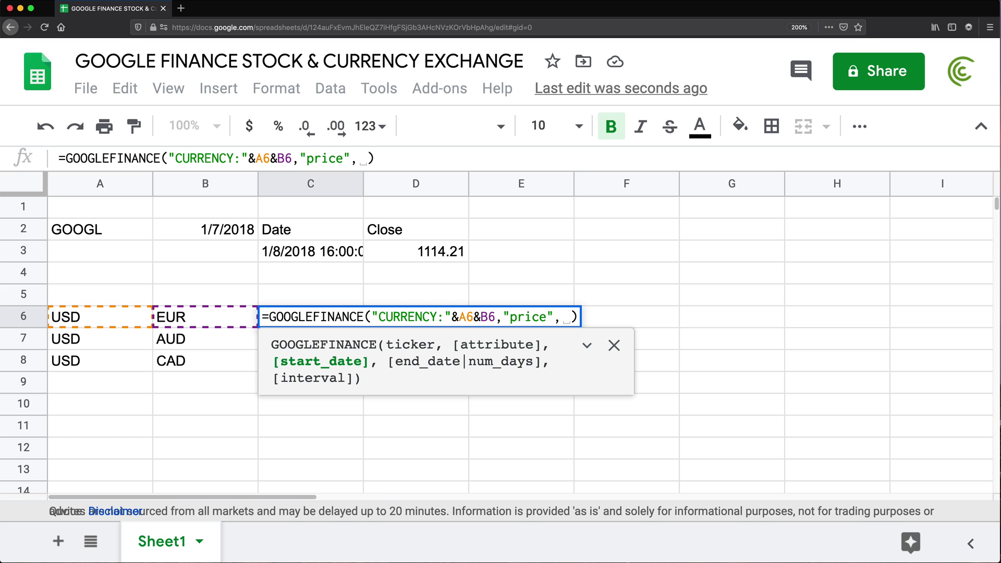
pyautogui.write('""')
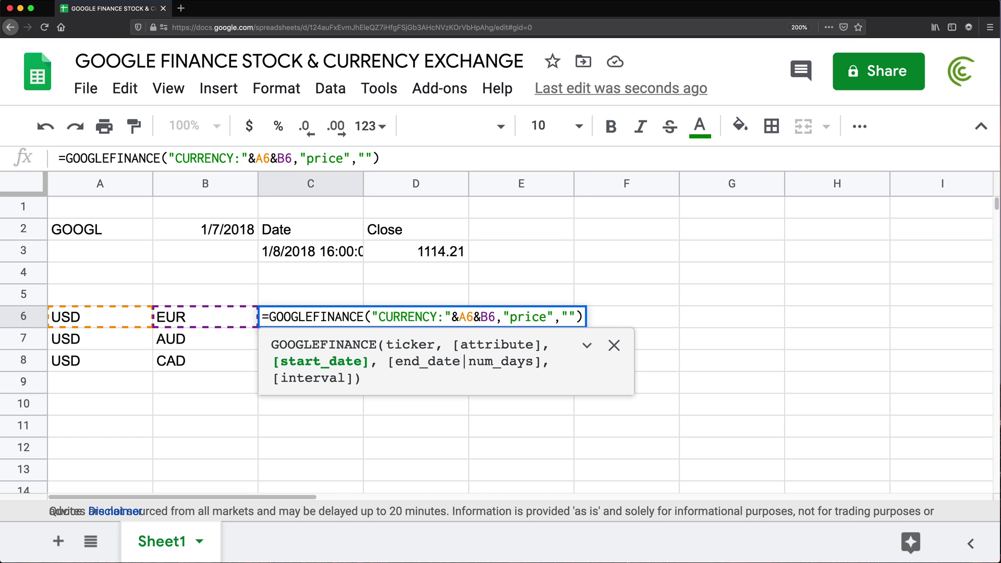
pyautogui.write('1/8/')
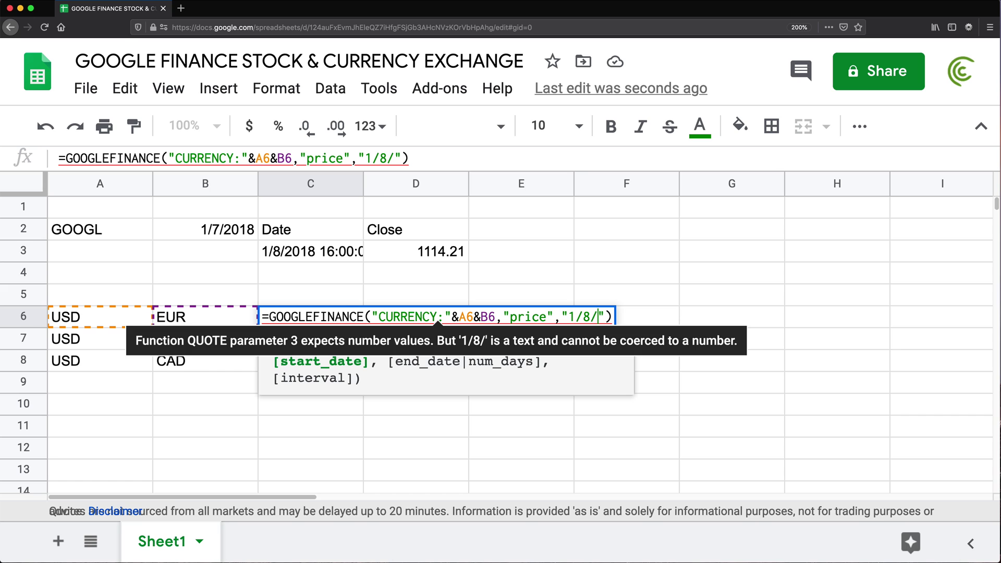
pyautogui.write('2018')
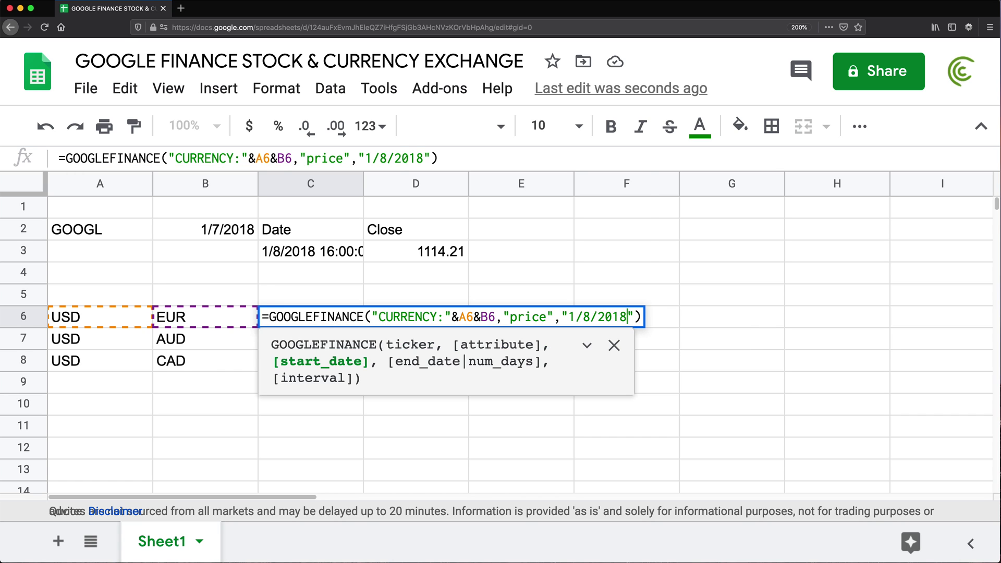
pyautogui.press('Return')
pyautogui.moveTo(316, 322)
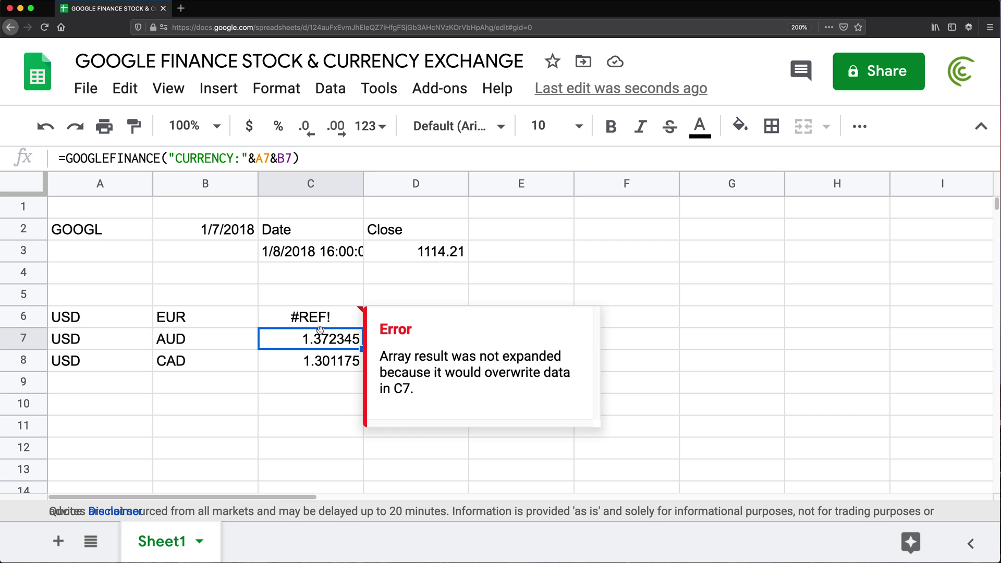
pyautogui.click(318, 319)
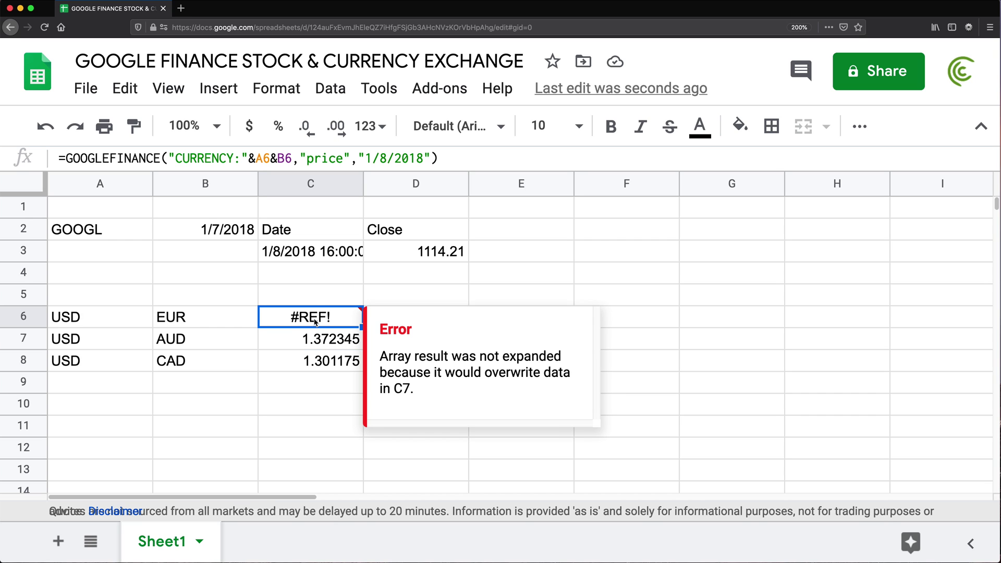
pyautogui.moveTo(315, 321); pyautogui.dragTo(408, 348)
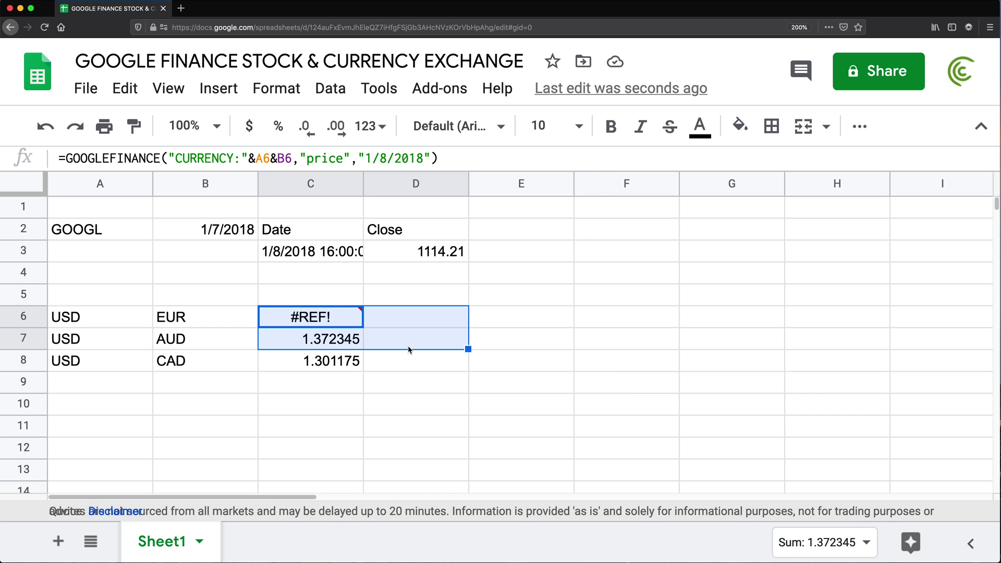
pyautogui.doubleClick(324, 322)
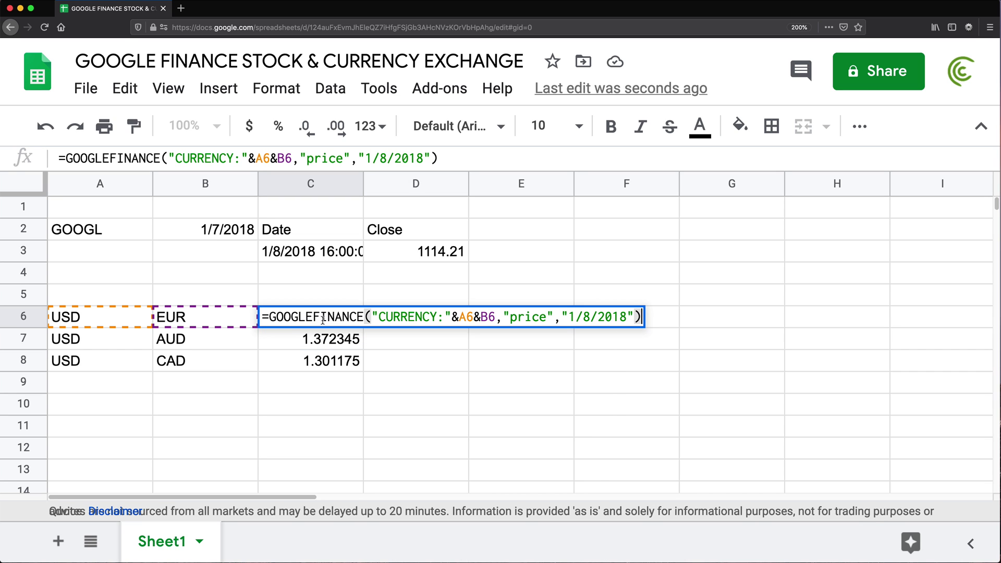
pyautogui.press('Escape')
# Step: Insert an empty row above row 7 so C6 spills its Date/Close table (0.83539)
pyautogui.rightClick(26, 341)
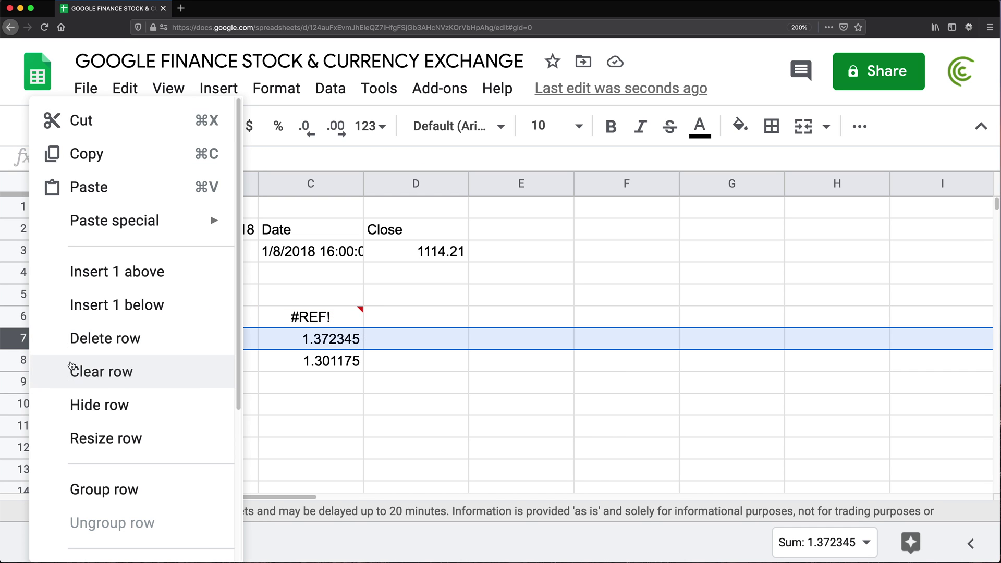
pyautogui.click(108, 272)
pyautogui.moveTo(297, 319); pyautogui.dragTo(454, 339)
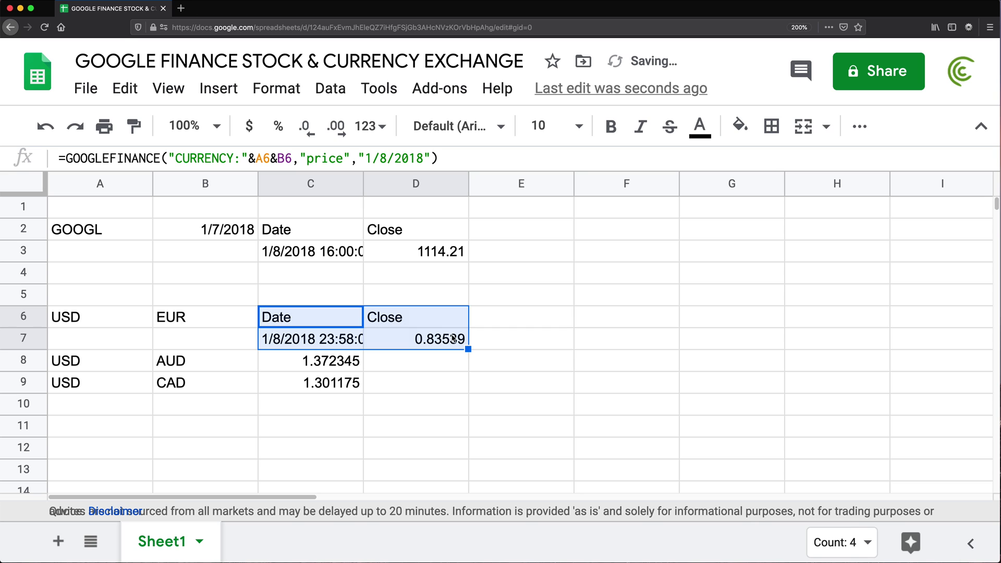
pyautogui.doubleClick(334, 324)
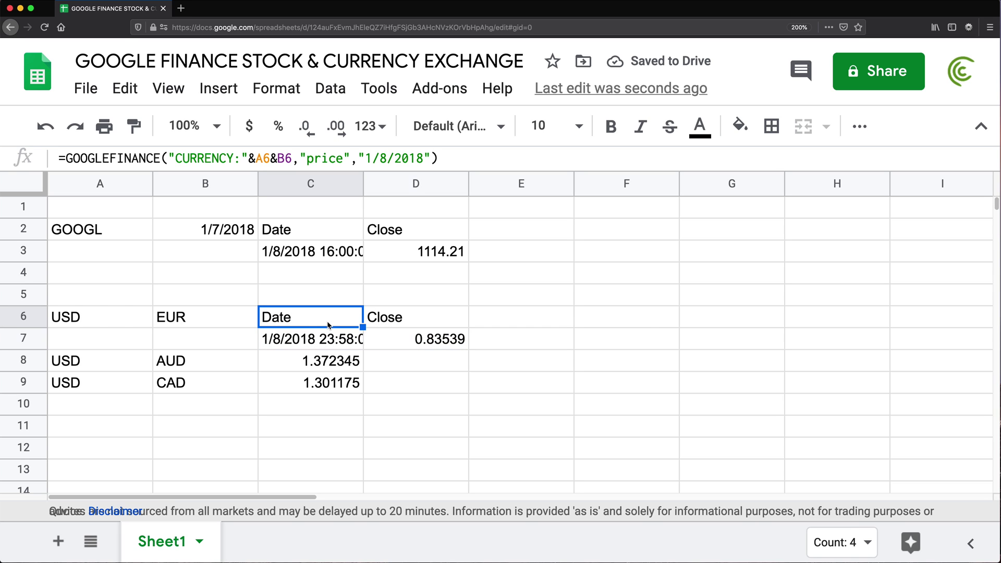
pyautogui.click(269, 319)
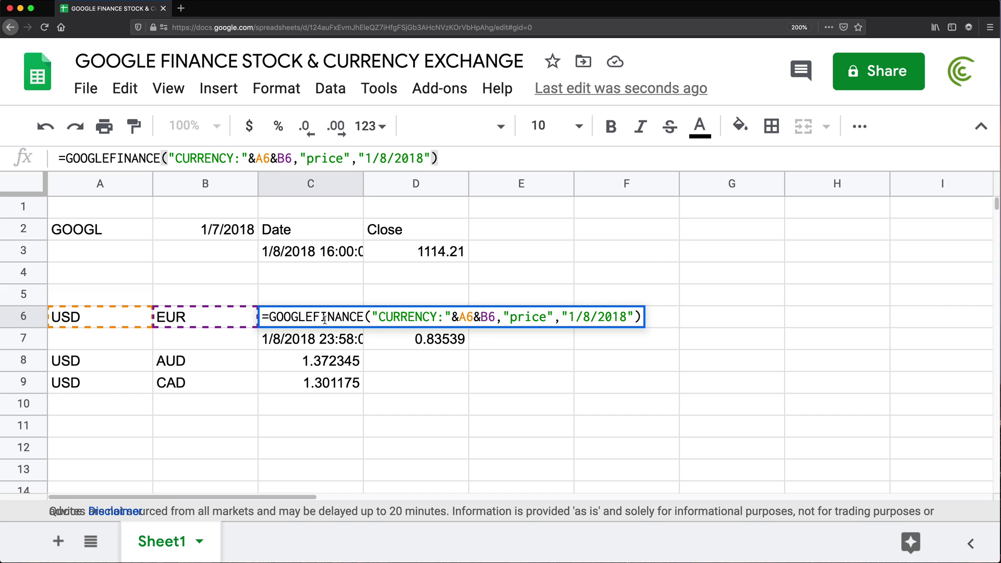
# Step: Wrap C6's formula in INDEX(…,2,2) to return only the 0.83539 rate
pyautogui.write('INDEX*')
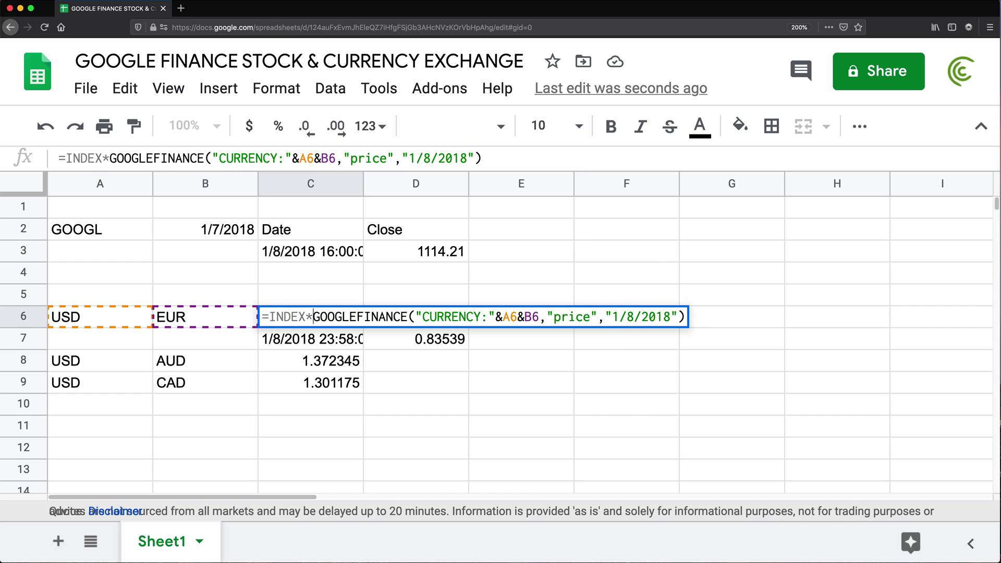
pyautogui.press('BackSpace')
pyautogui.write('(')
pyautogui.click(685, 322)
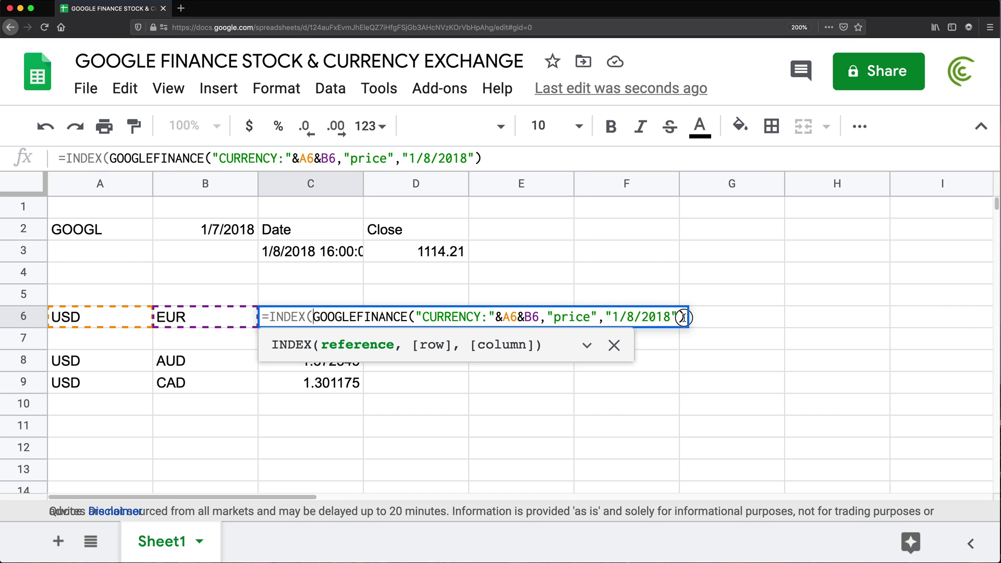
pyautogui.write(',2,2)')
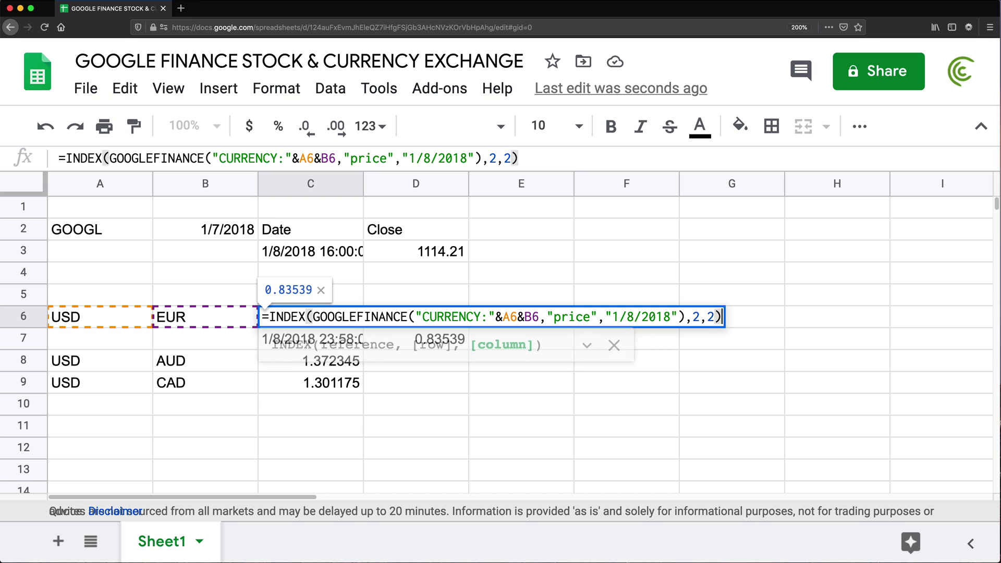
pyautogui.press('Return')
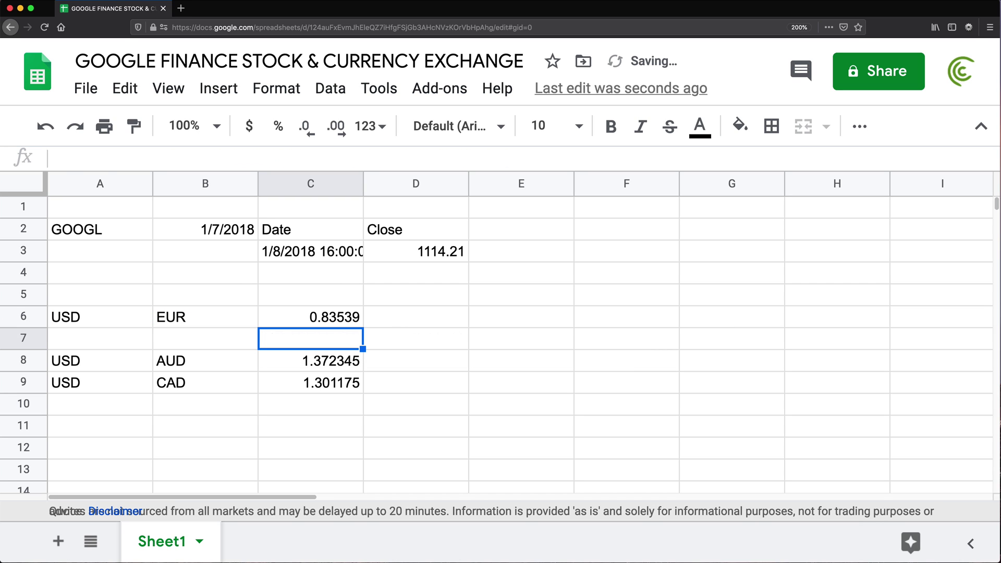
# Step: Delete the empty row 7 and fill C6 down to C8 (1.274859, 1.24146)
pyautogui.rightClick(31, 338)
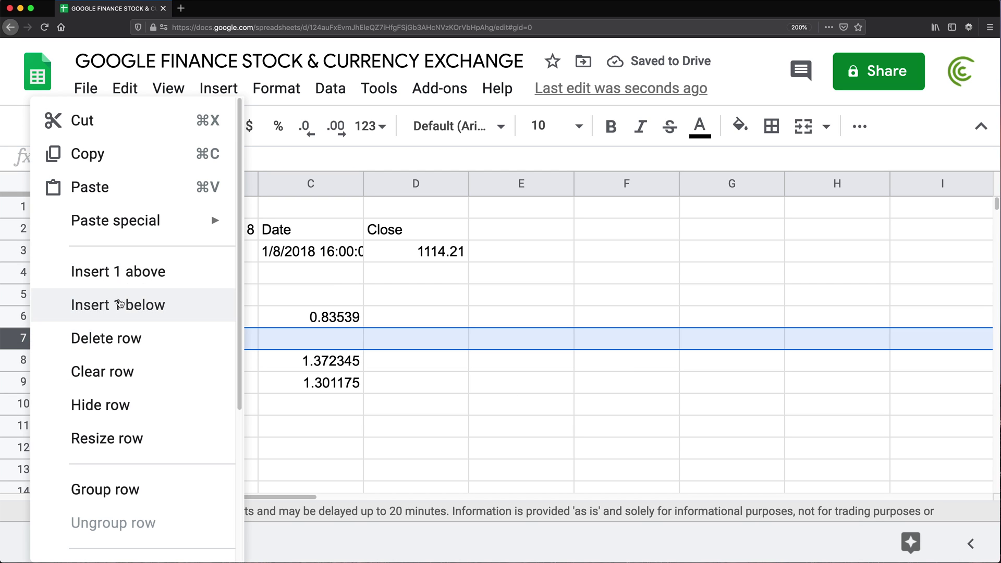
pyautogui.click(130, 338)
pyautogui.click(345, 317)
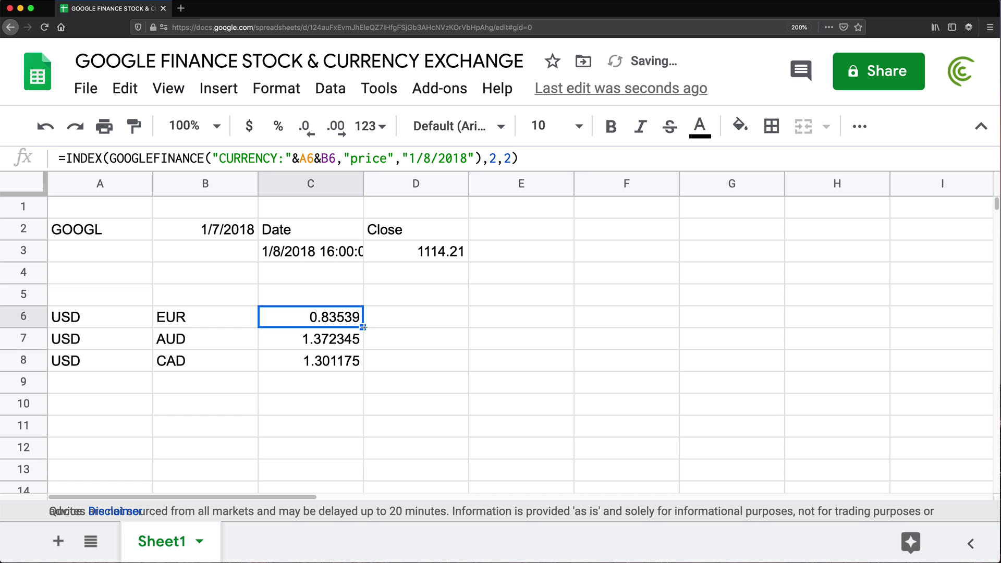
pyautogui.moveTo(363, 327); pyautogui.dragTo(359, 368)
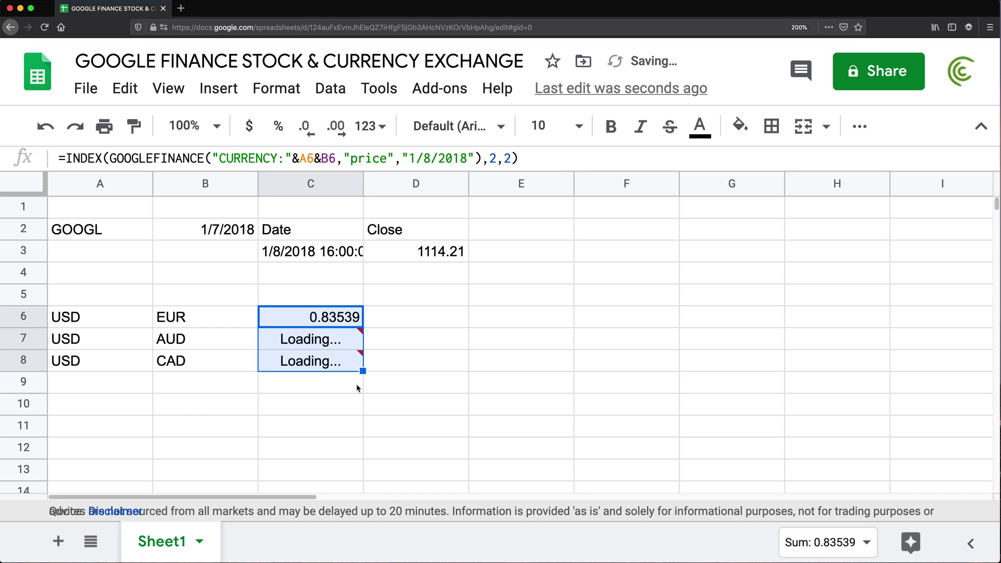
pyautogui.click(317, 318)
pyautogui.doubleClick(317, 318)
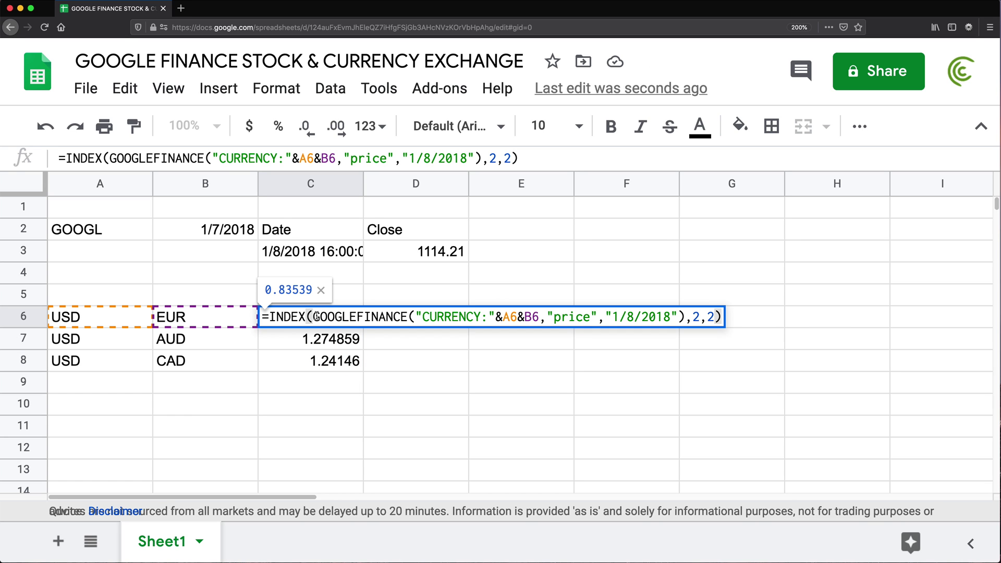